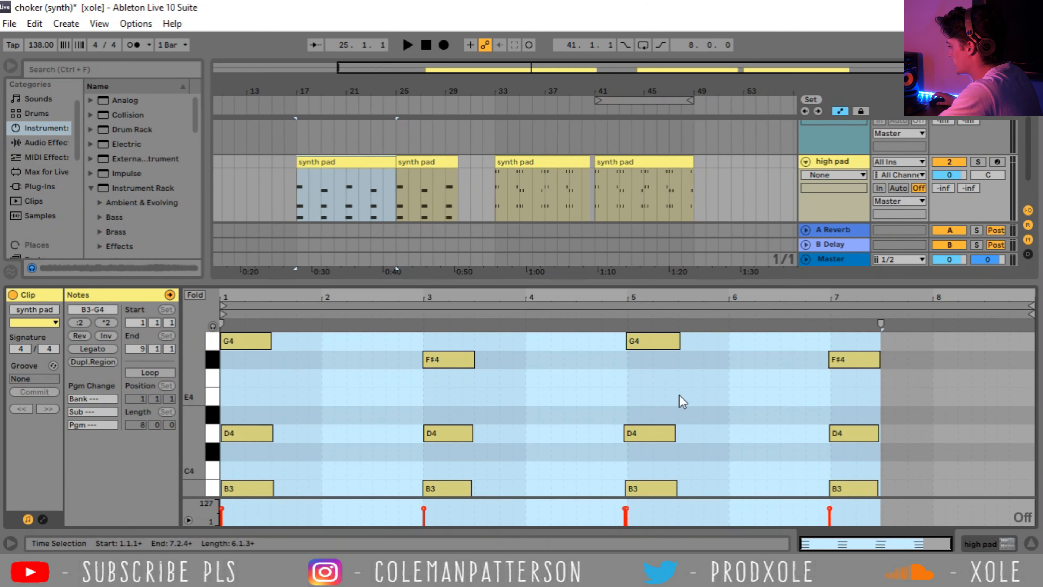
Hide the clip's note editor and point out the synth pad clips of both sections on the high pad track
click(1031, 543)
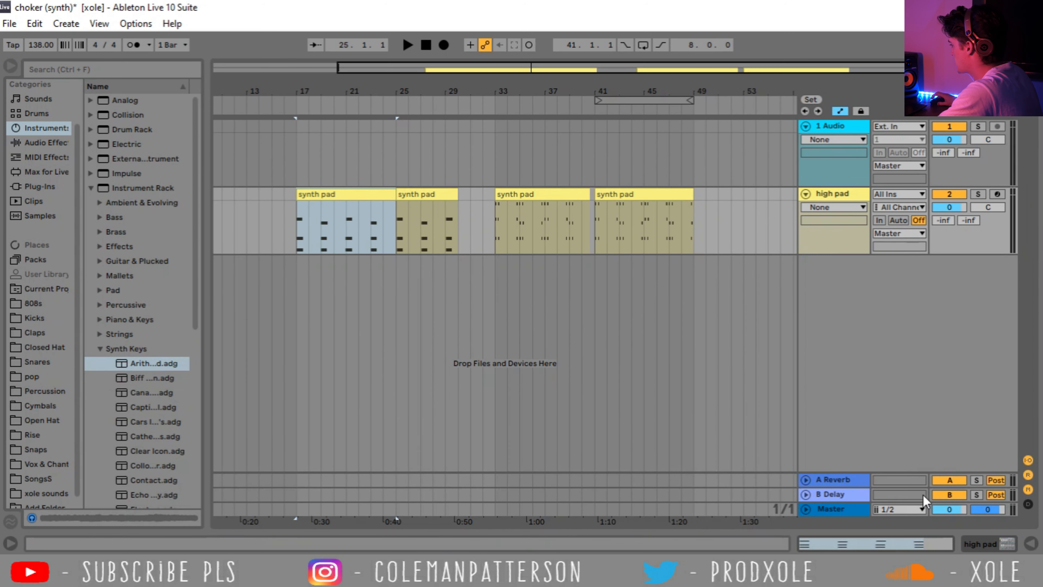
click(295, 223)
drag(292, 232, 620, 238)
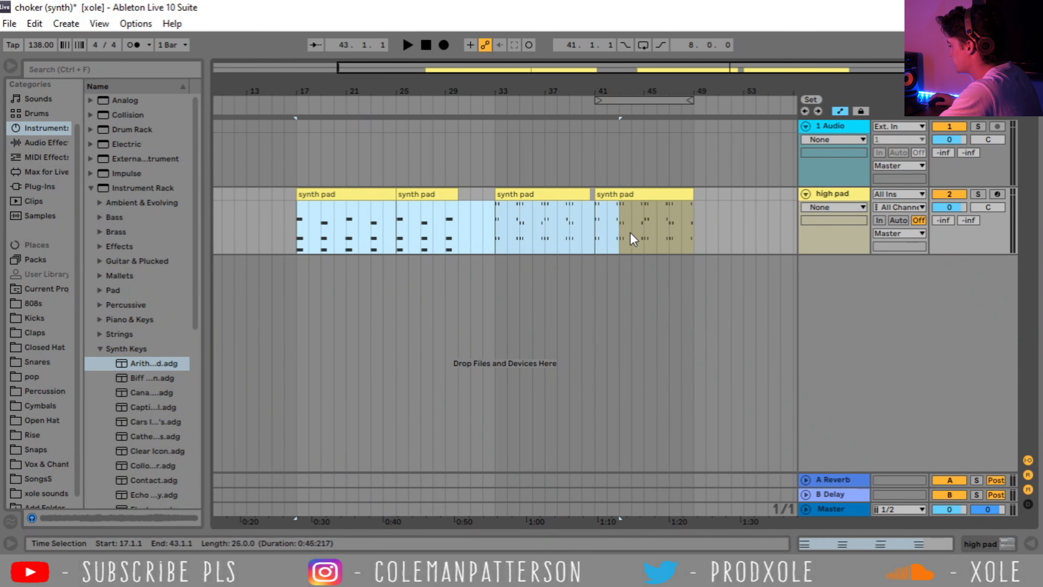
drag(692, 203, 404, 190)
shift+click(491, 190)
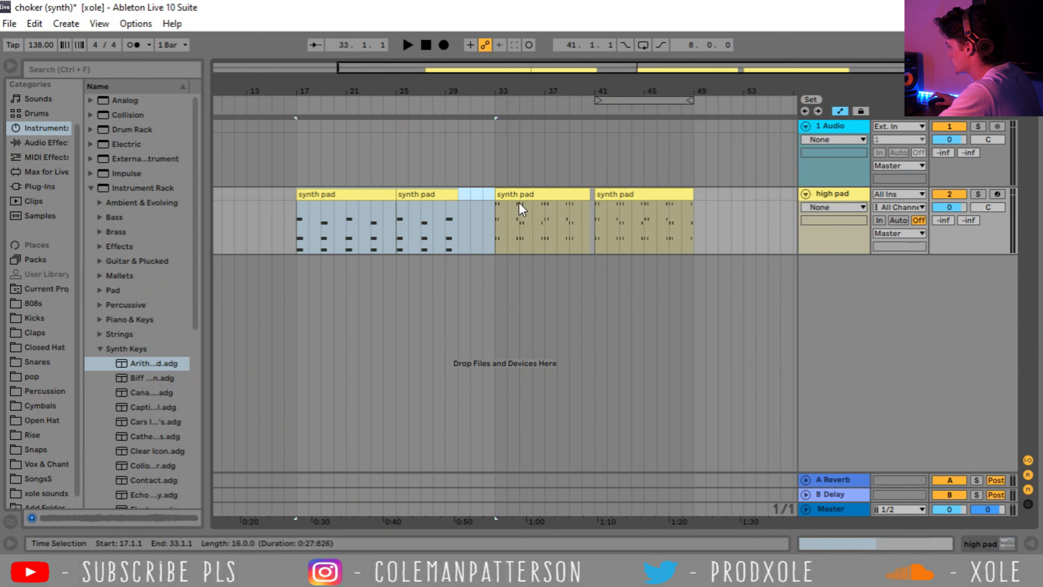
click(526, 195)
shift+click(615, 195)
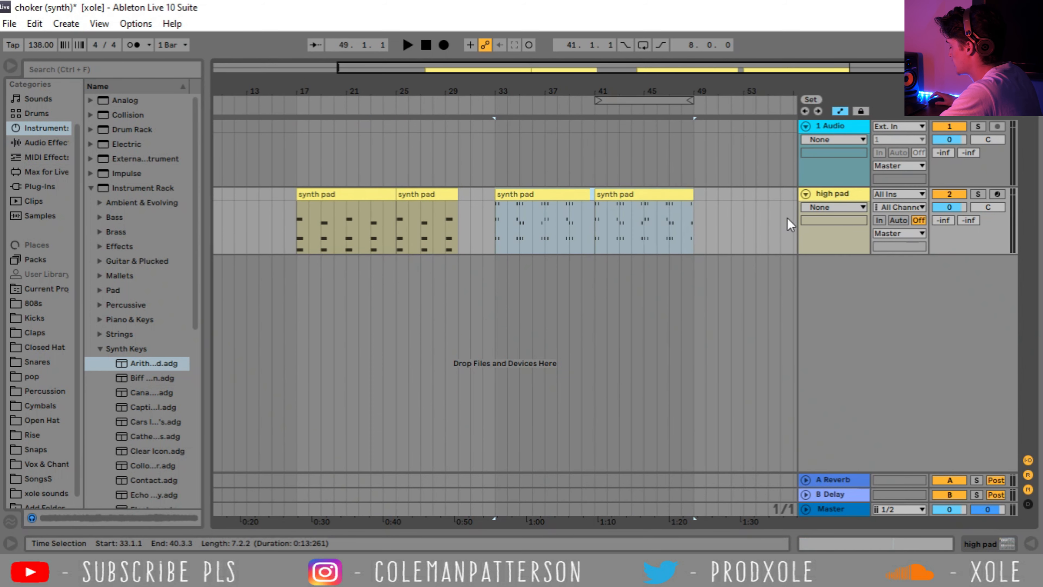
click(699, 196)
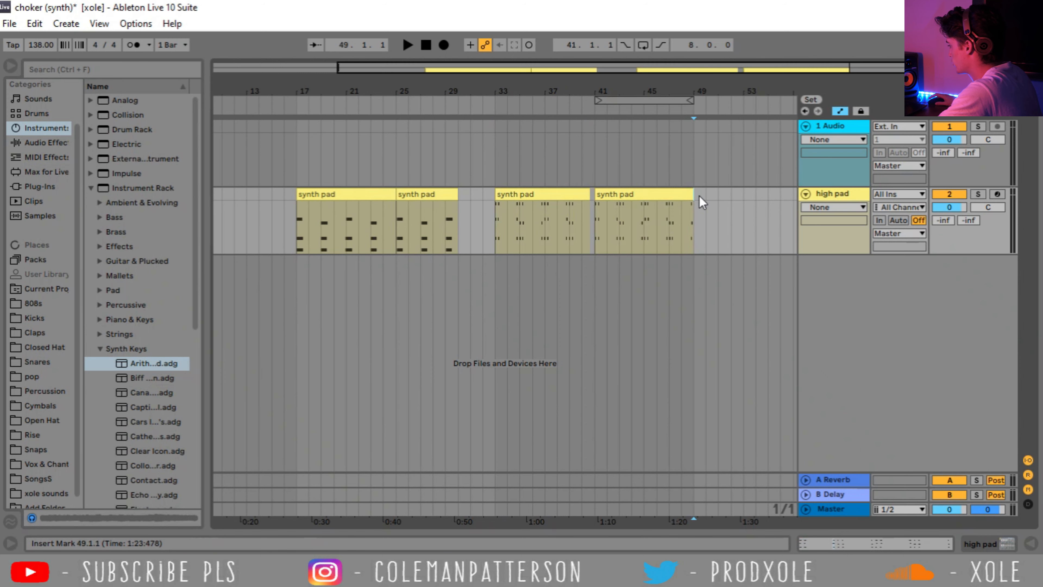
Play back the first synth pad clip on the high pad track and return the insert marker to bar 17
click(326, 196)
mouse_move(327, 89)
mouse_down()
mouse_move(327, 98)
mouse_move(328, 88)
mouse_up()
key(space)
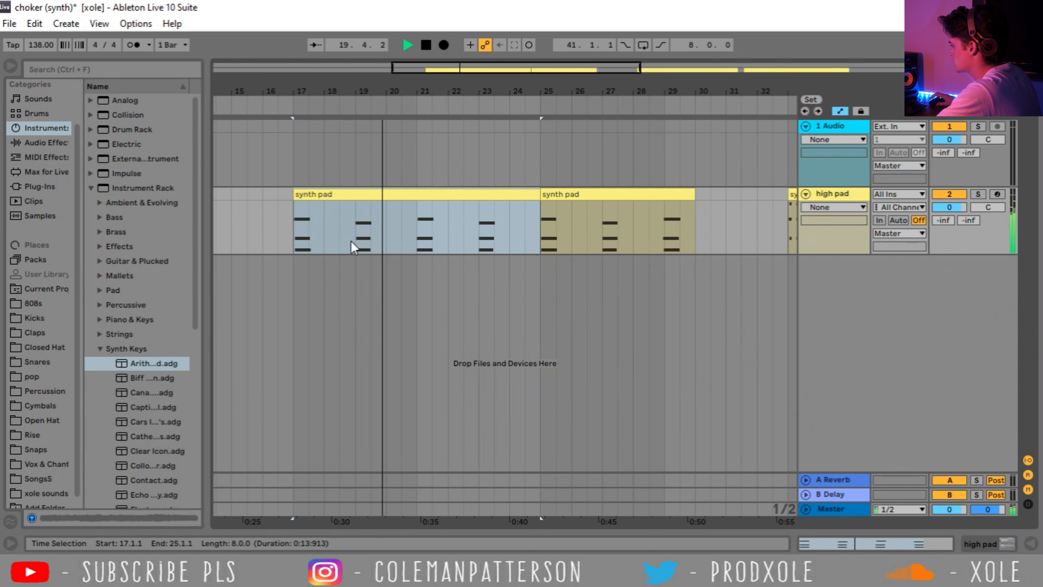
key(space)
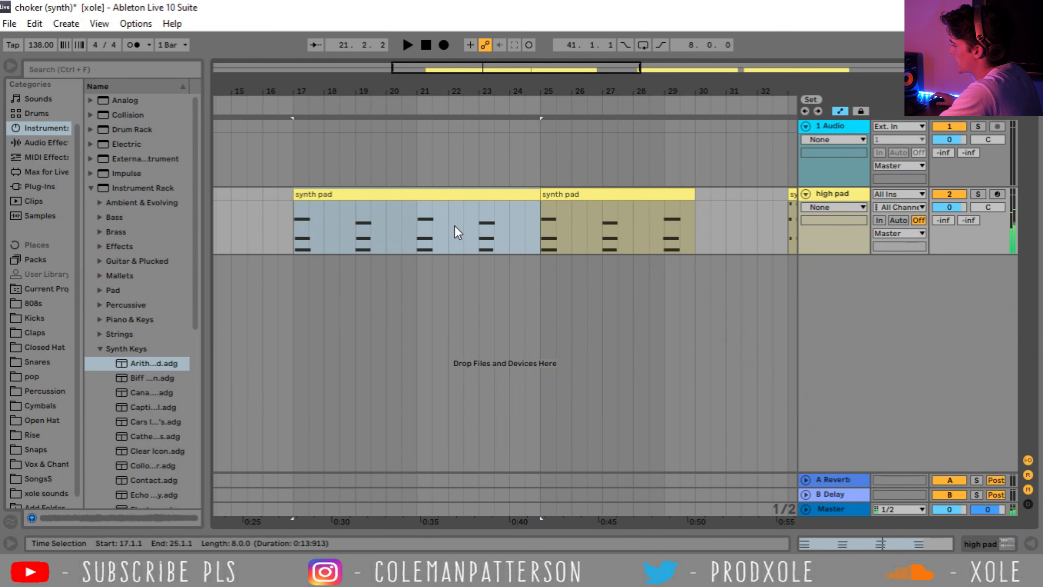
click(291, 228)
key(minus)
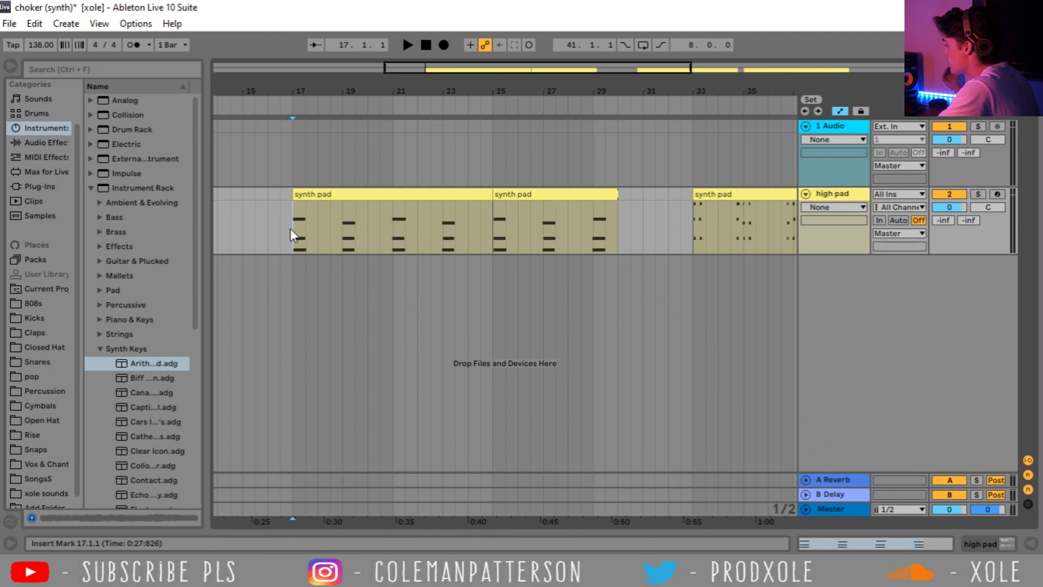
List the audio effects in the browser and display the high pad track's device chain
click(39, 146)
click(834, 191)
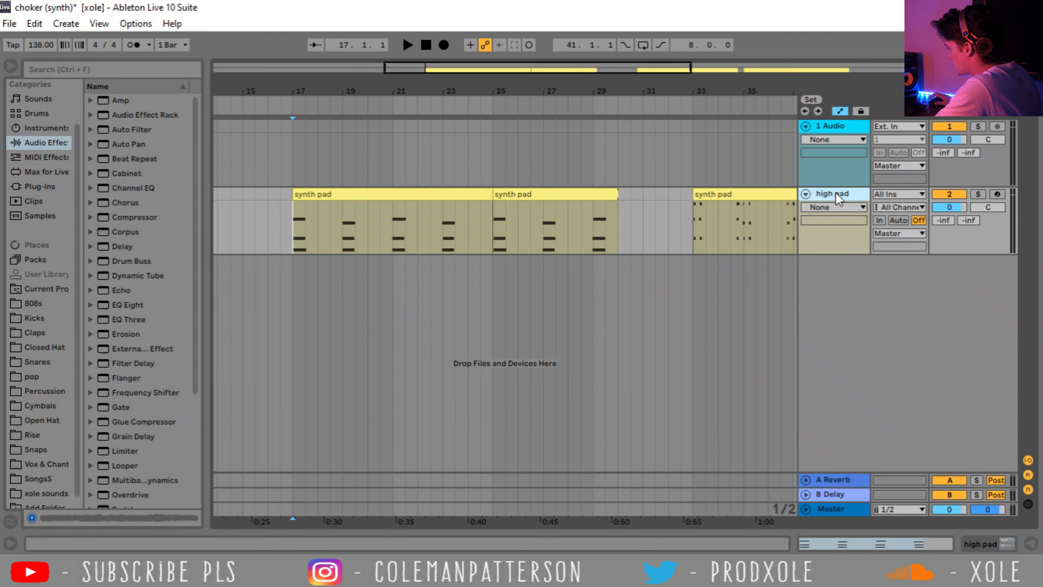
double_click(835, 193)
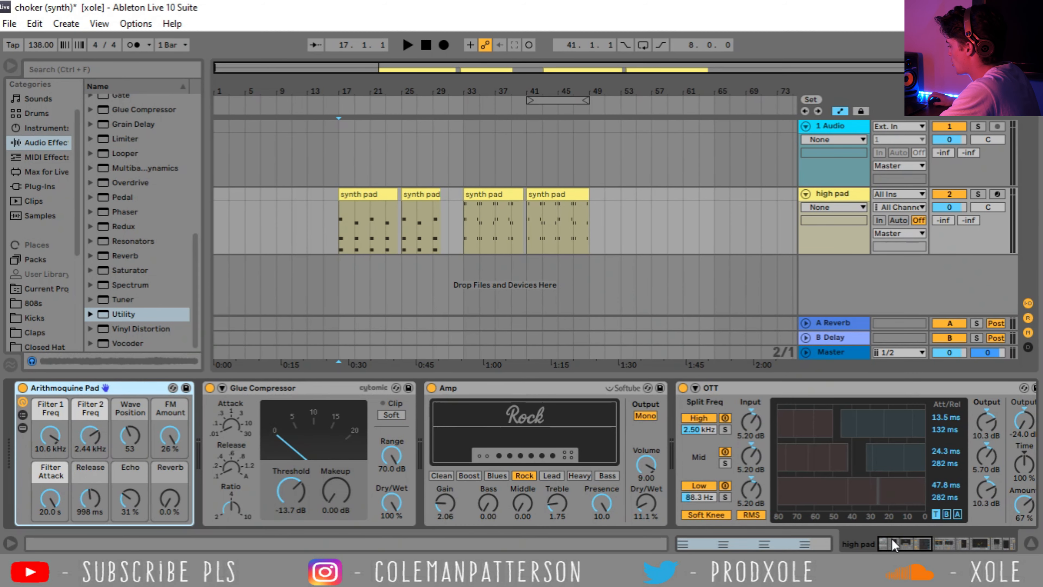
mouse_move(893, 544)
mouse_down()
mouse_move(1002, 544)
mouse_move(904, 541)
mouse_up()
Move the Glue Compressor directly after the Amp in the high pad chain and audition the sound from bar 17
click(332, 220)
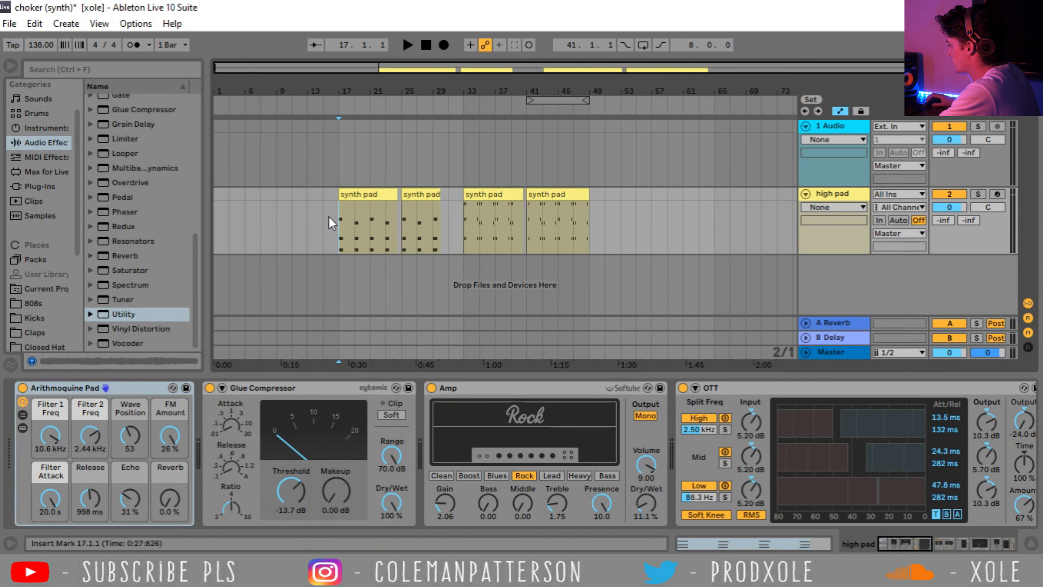
drag(336, 91, 336, 146)
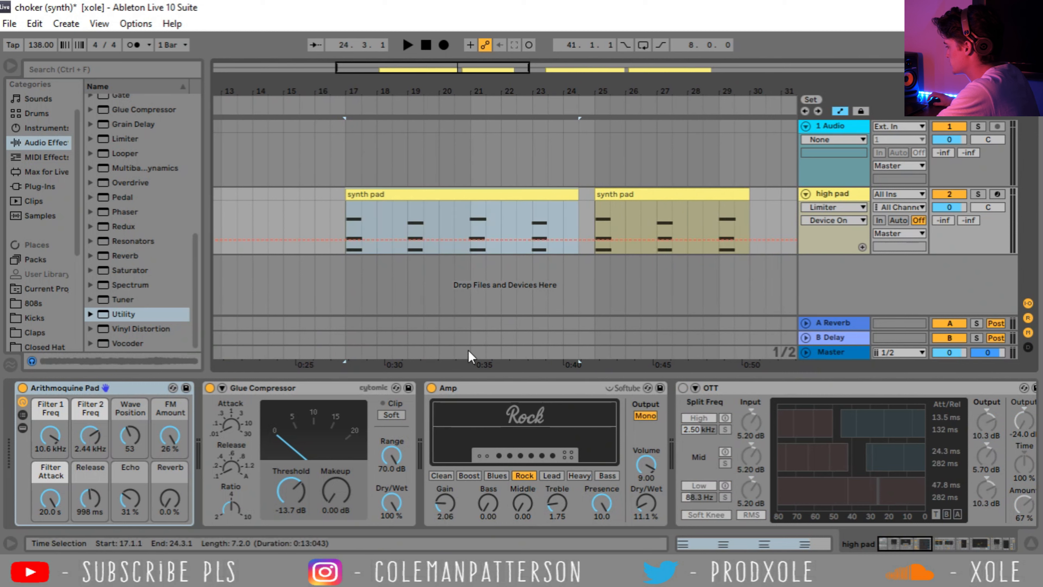
click(475, 388)
drag(287, 390, 628, 409)
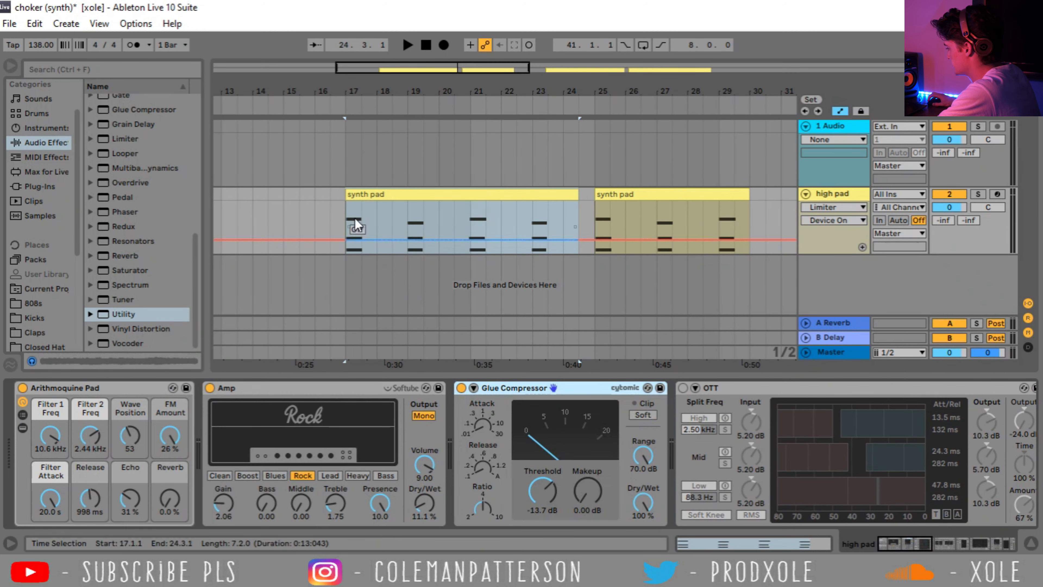
click(345, 226)
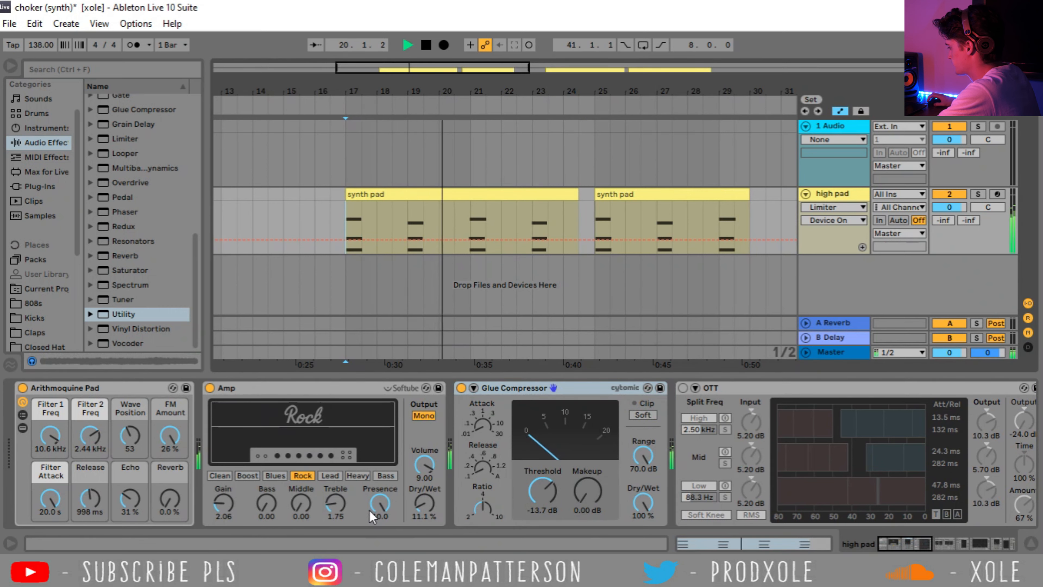
key(space)
Turn on the high pad track's OTT, Forest Floor, Chorus, EQ Eight, second Glue Compressor, SideWidener and Limiter
click(682, 387)
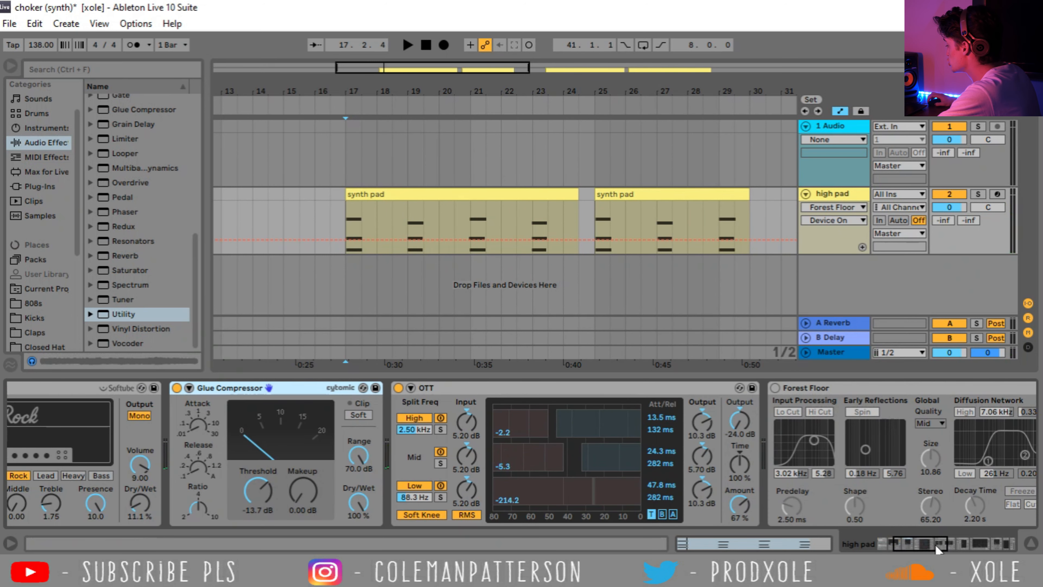
click(959, 543)
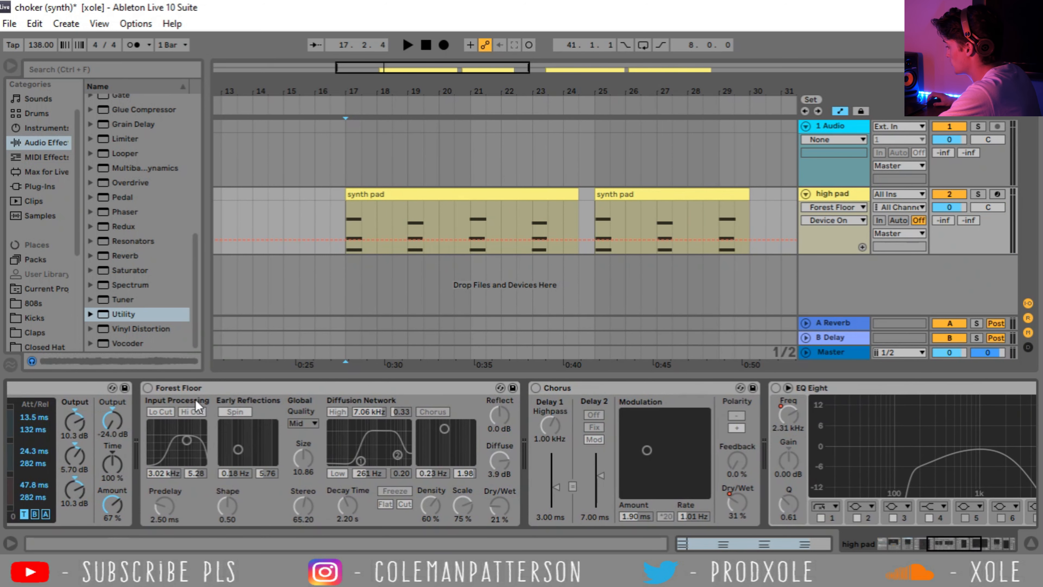
click(148, 388)
click(535, 387)
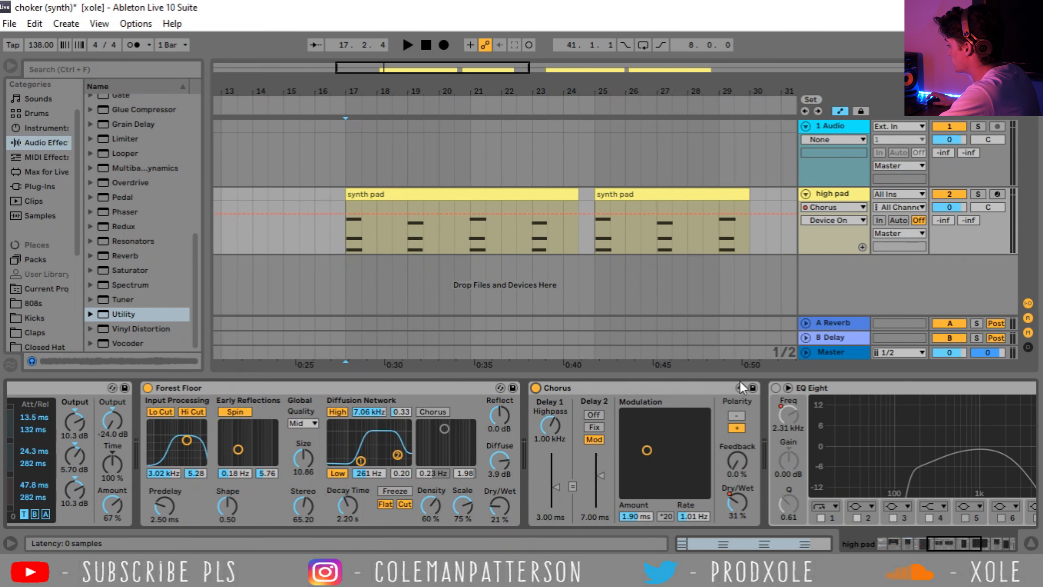
click(775, 388)
click(960, 543)
click(960, 544)
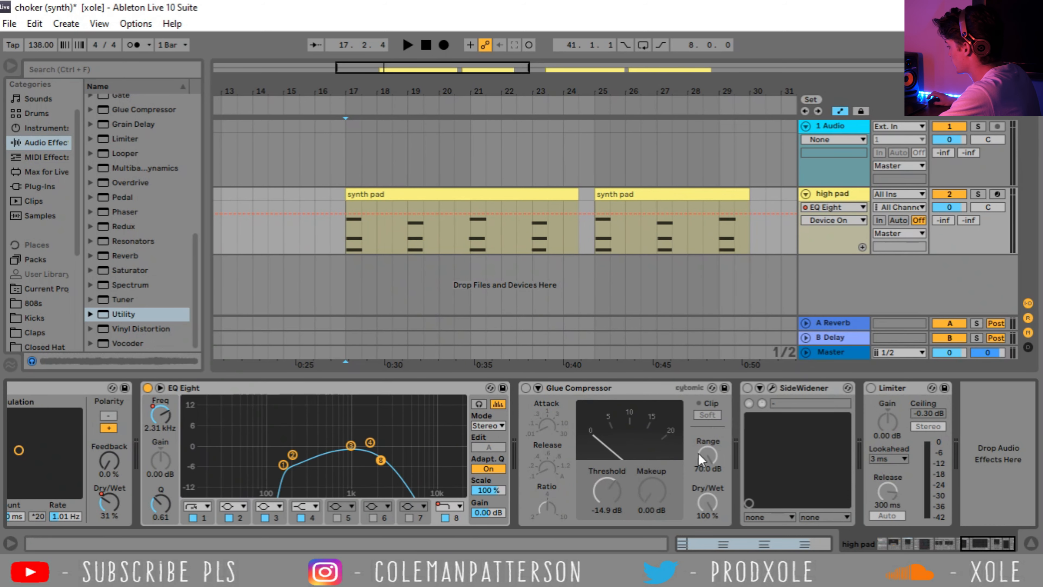
click(525, 387)
click(747, 388)
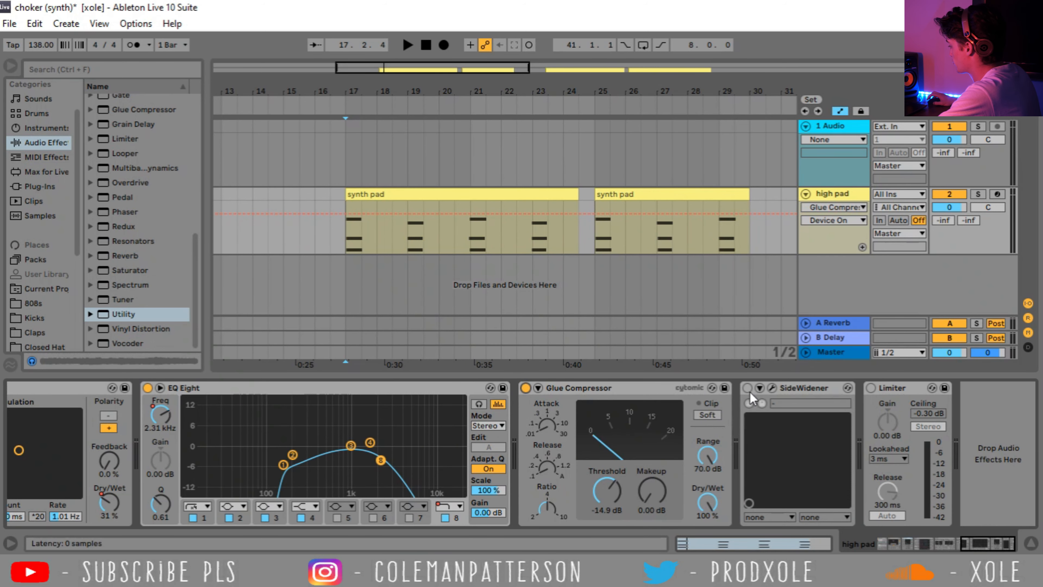
click(870, 388)
Display the EQ Eight's 8 Frequency A automation on the high pad track
click(836, 209)
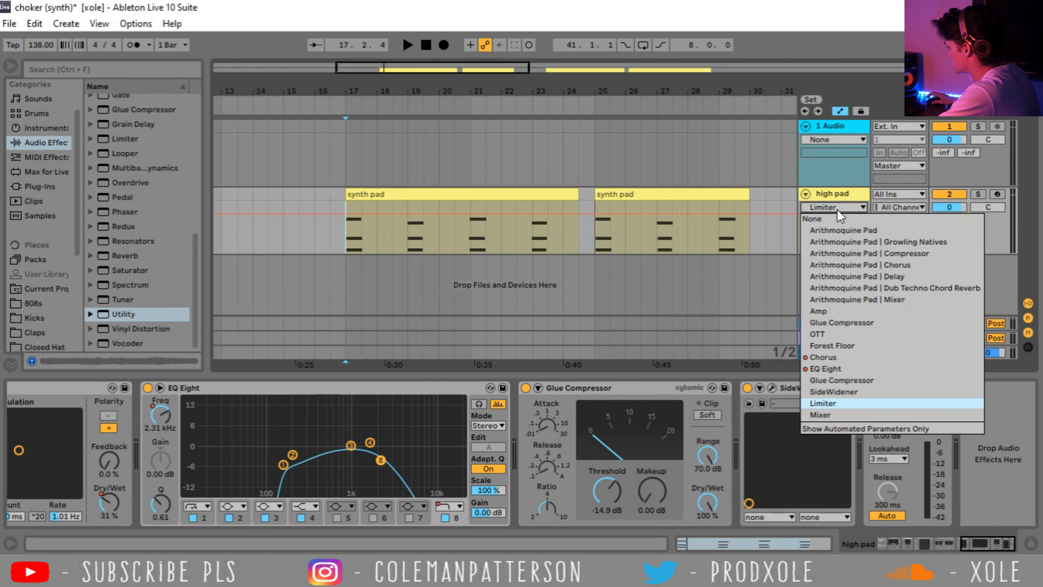
click(841, 370)
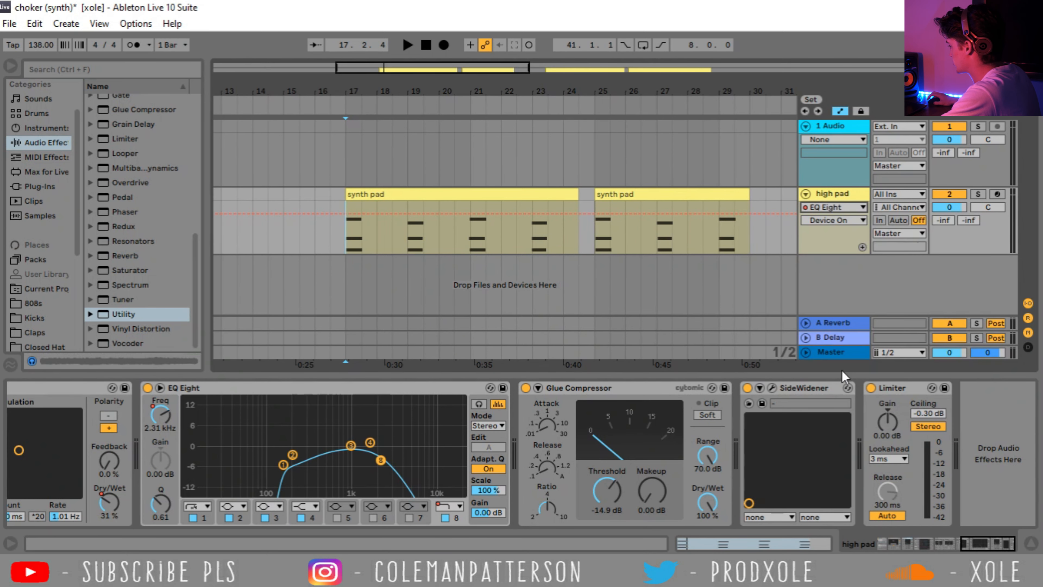
click(834, 224)
scroll(842, 304, down, 3)
scroll(842, 303, down, 10)
click(832, 436)
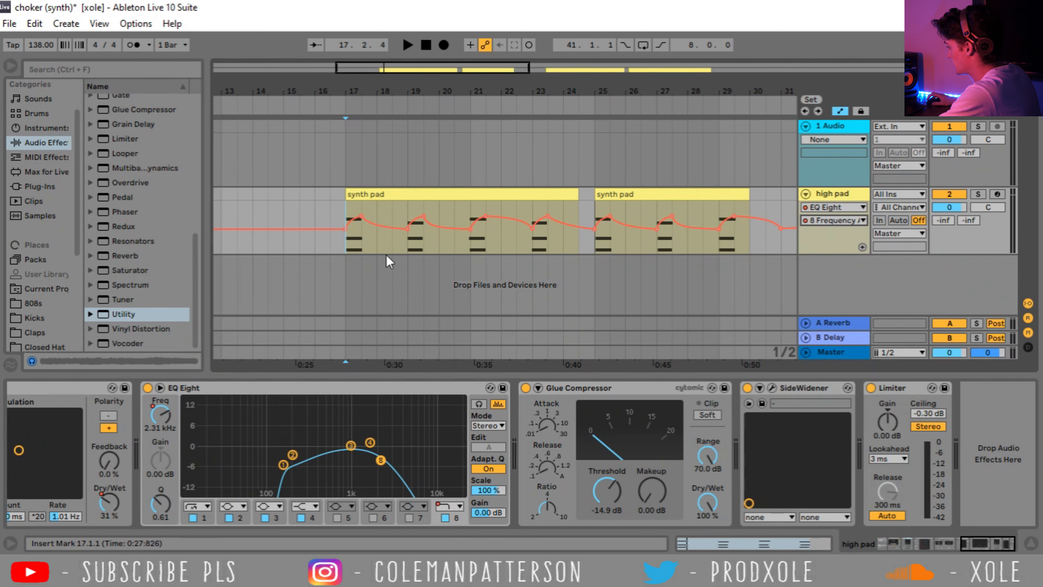
Play the first synth pad clip from bar 17 and examine how the automation moves the EQ Eight's frequency
click(217, 388)
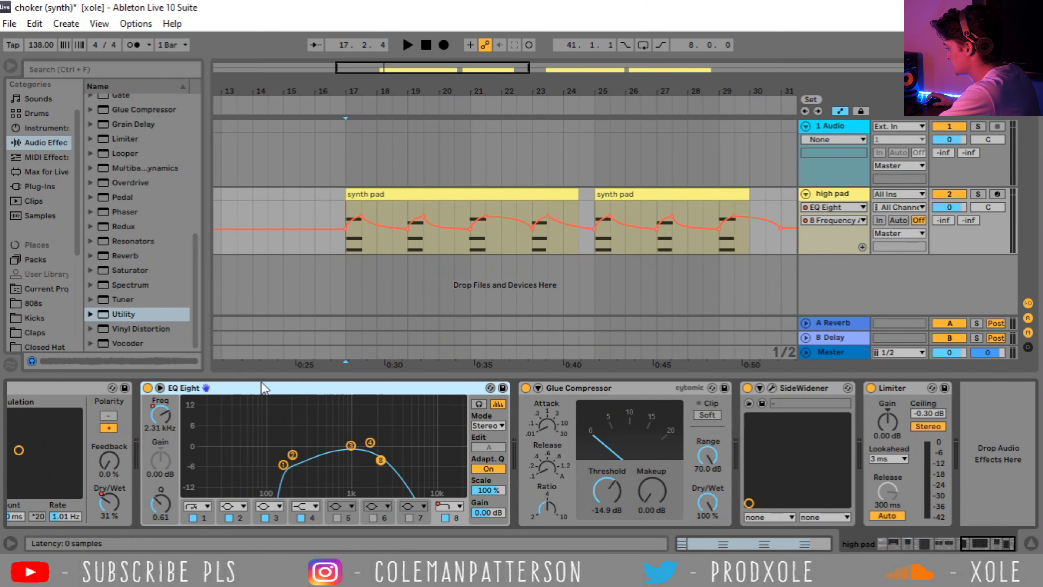
drag(366, 90, 367, 101)
key(space)
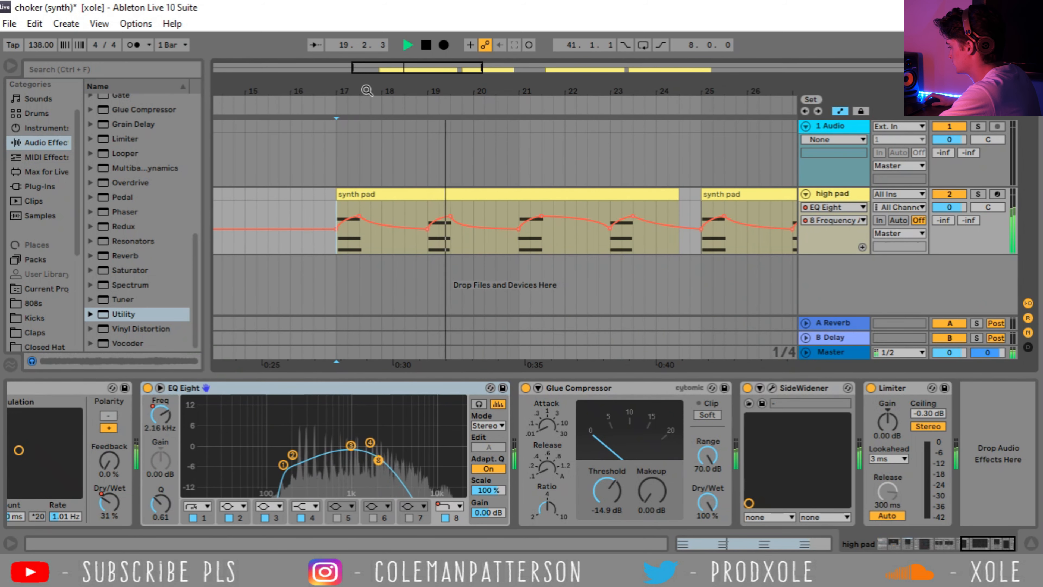
key(space)
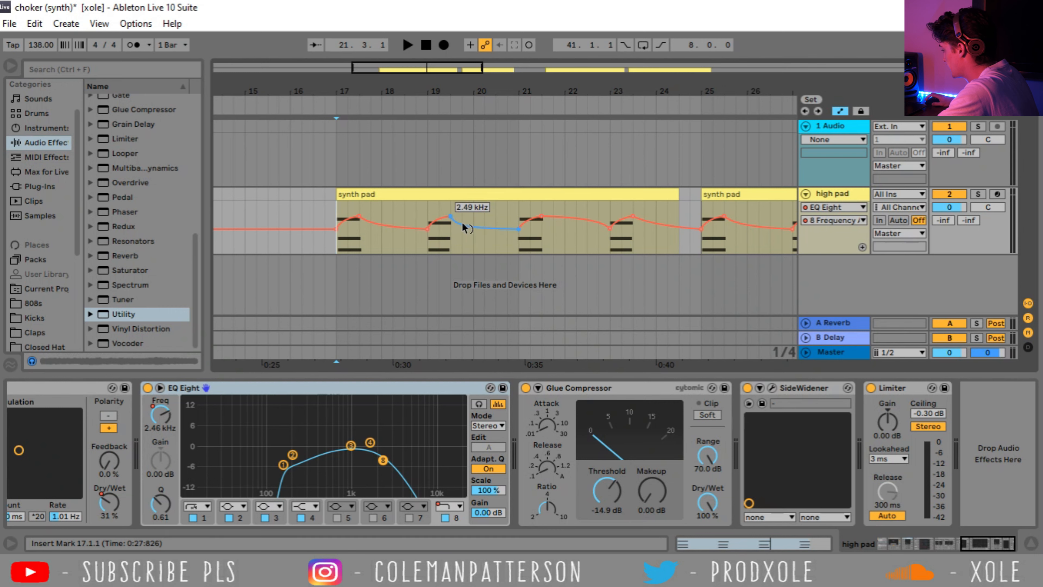
drag(460, 222, 460, 205)
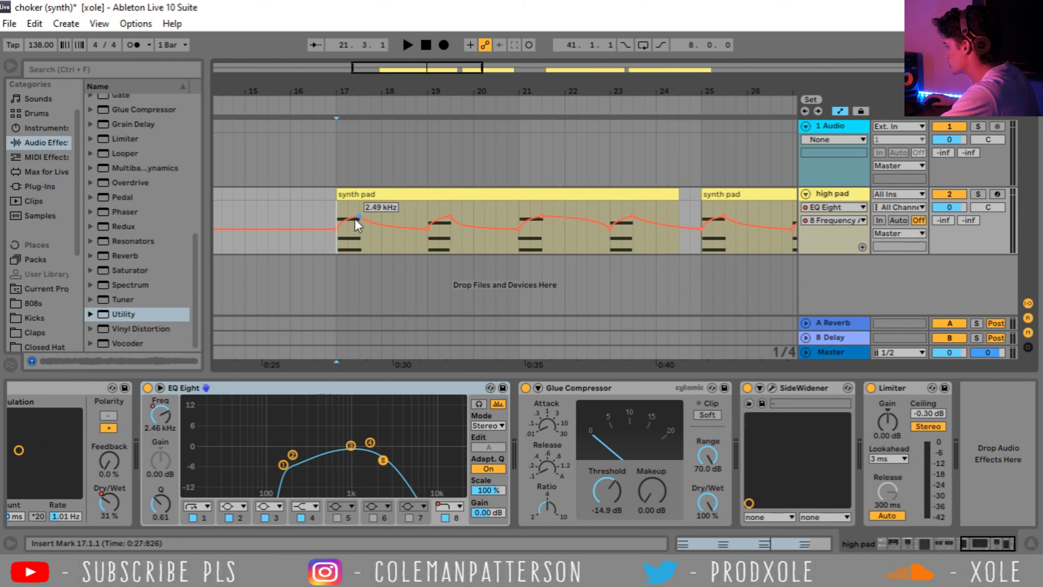
Listen to the filter automation from bar 17 and compare it with the section starting at bar 33
key(space)
drag(416, 93, 279, 195)
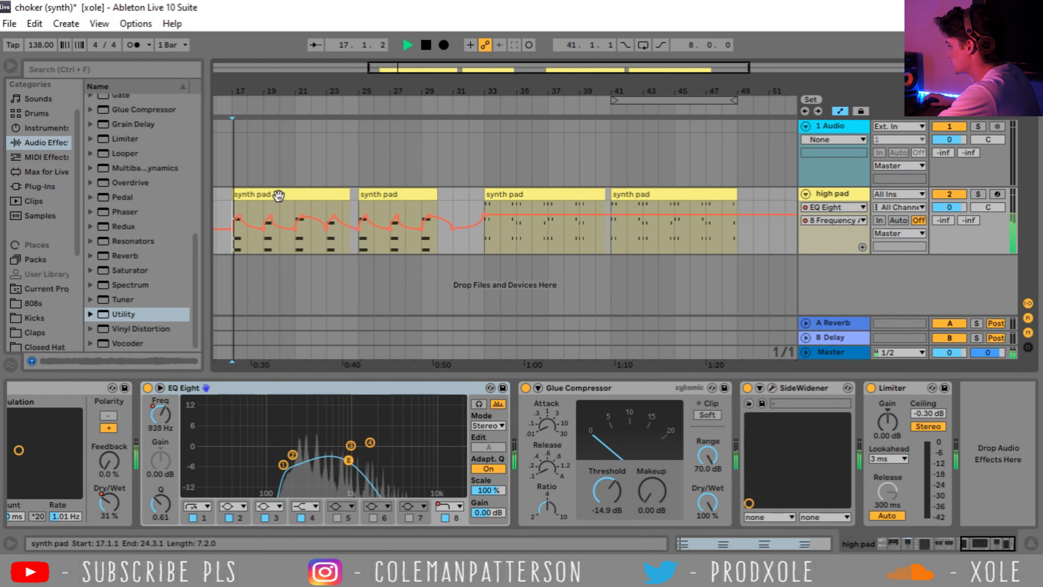
click(484, 222)
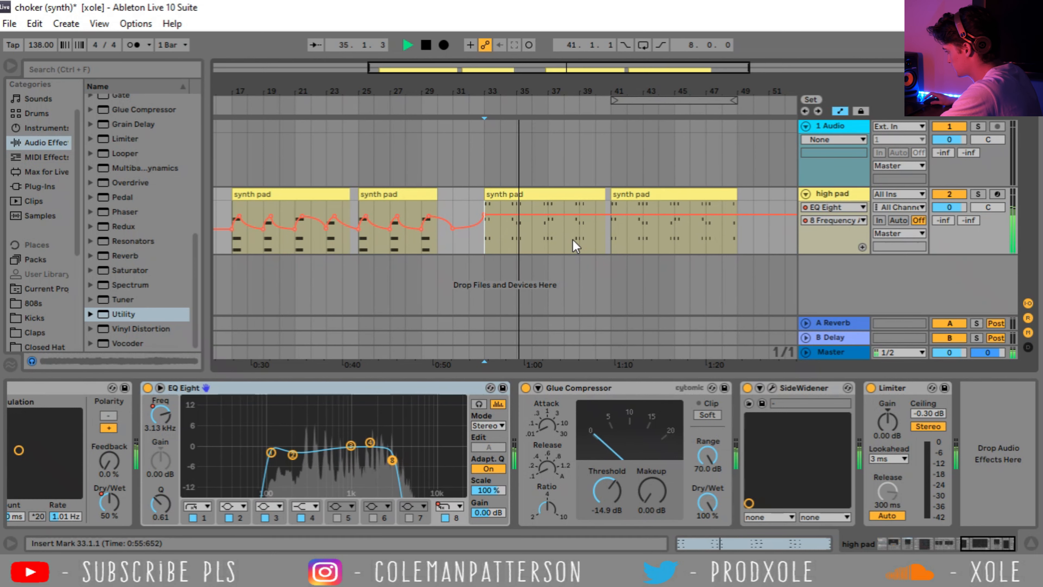
key(space)
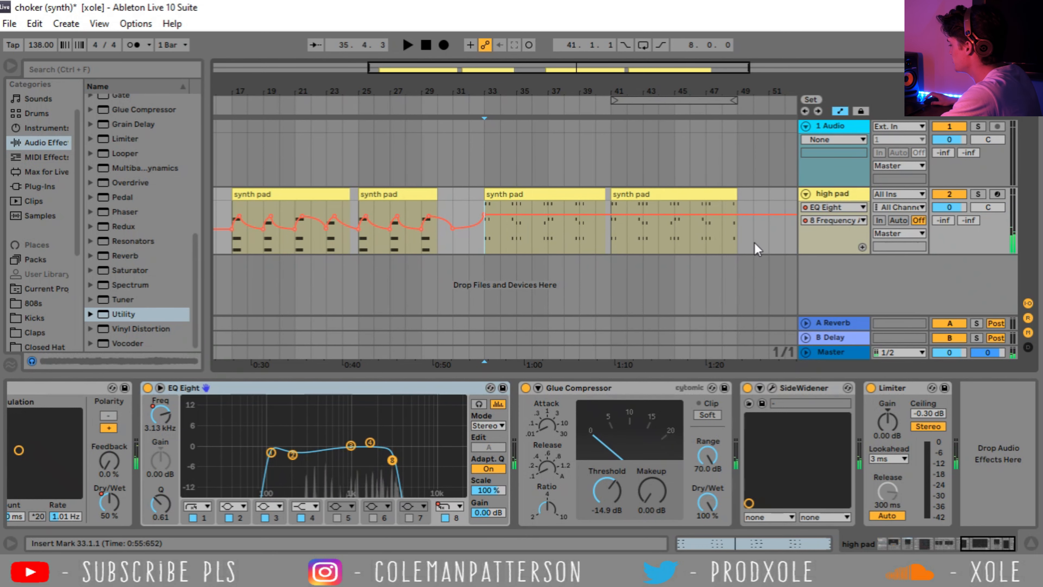
Select bars 17 to 33 on the high pad track, followed by only its first synth pad clip
scroll(706, 198, left, 2)
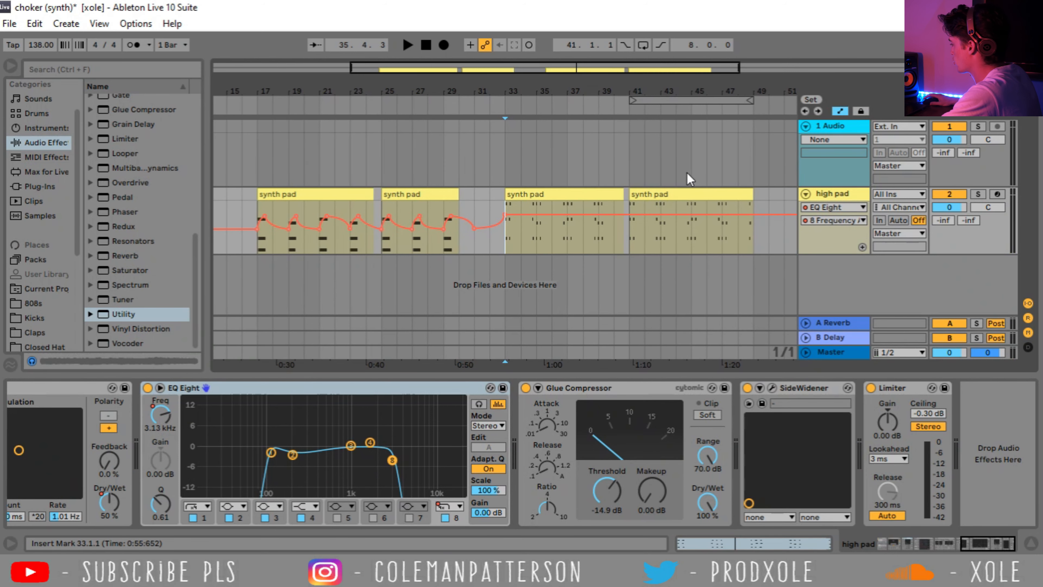
click(256, 279)
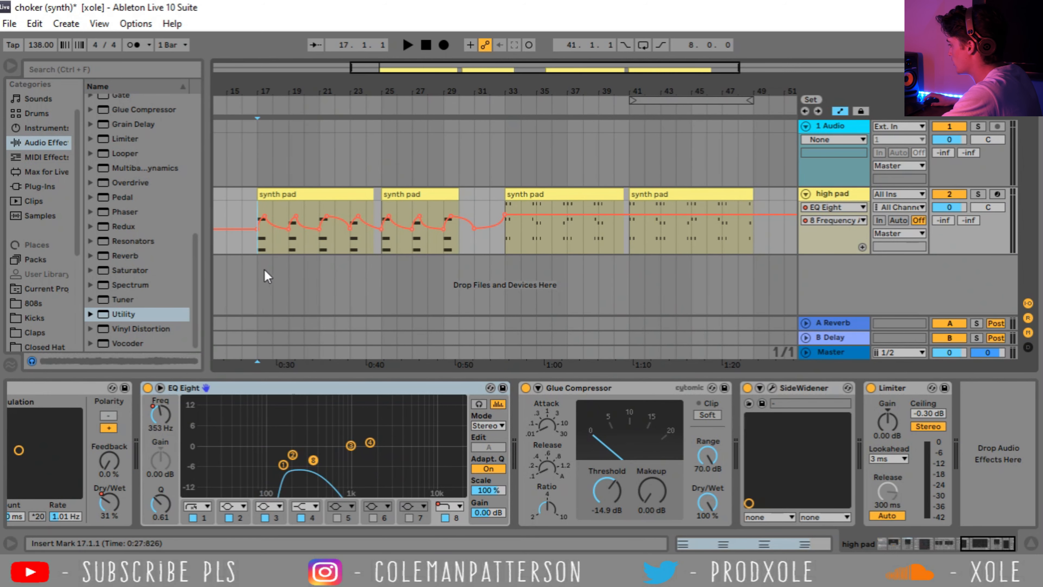
drag(255, 265, 504, 196)
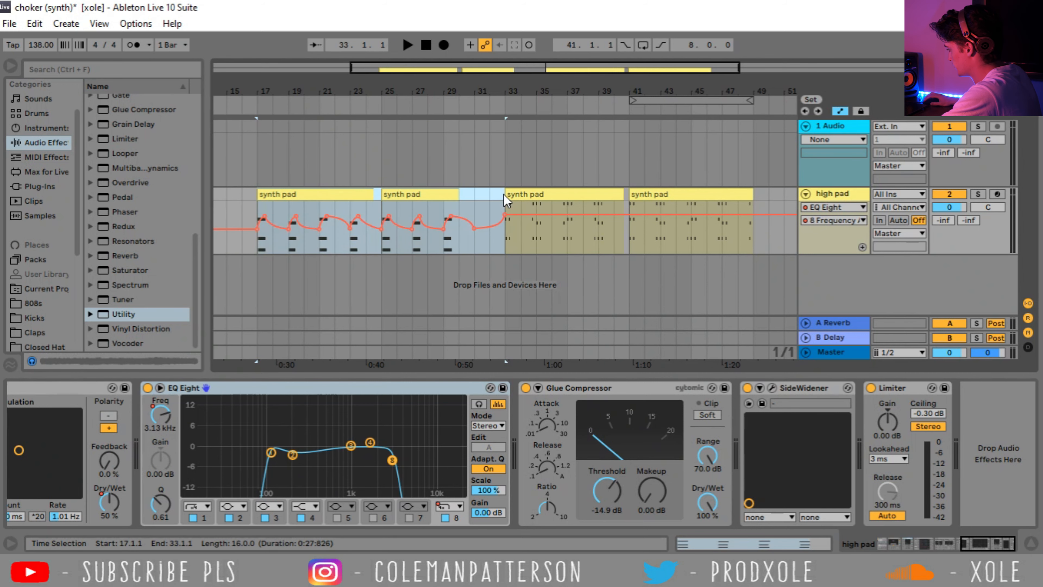
click(267, 192)
drag(299, 91, 386, 86)
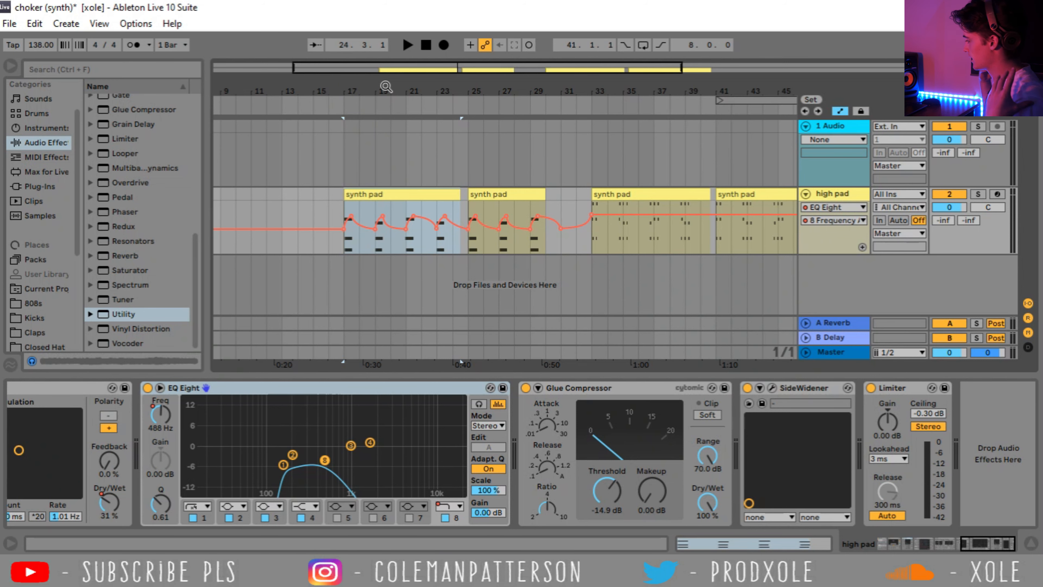
Insert new audio tracks below the high pad track
key(ctrl+t)
right_click(842, 291)
click(855, 299)
right_click(852, 300)
click(872, 309)
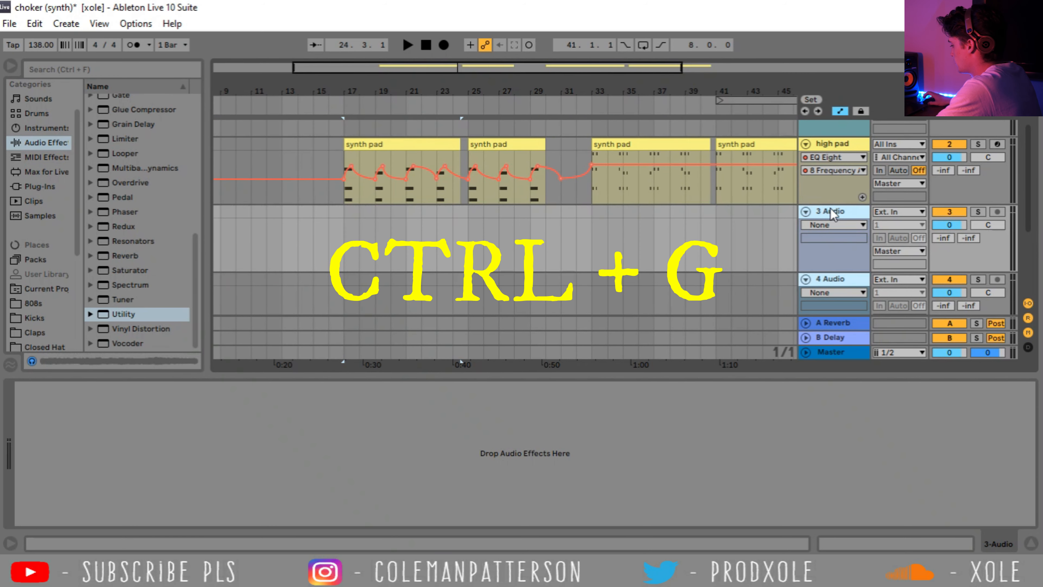
Group the new audio tracks below the high pad track and name the group "filtered drums"
key(ctrl+g)
key(ctrl+r)
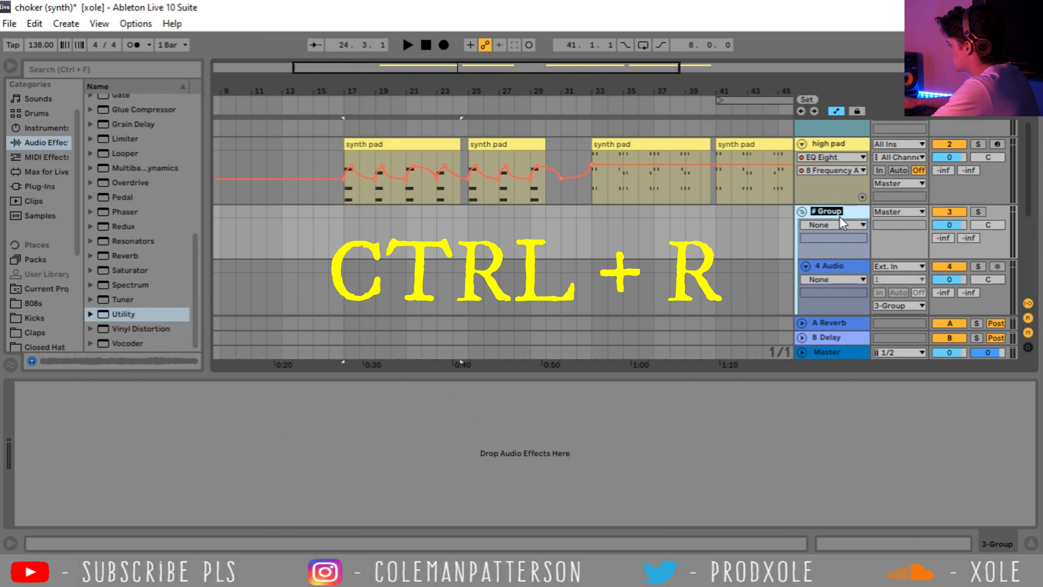
text(filtered drums)
key(Return)
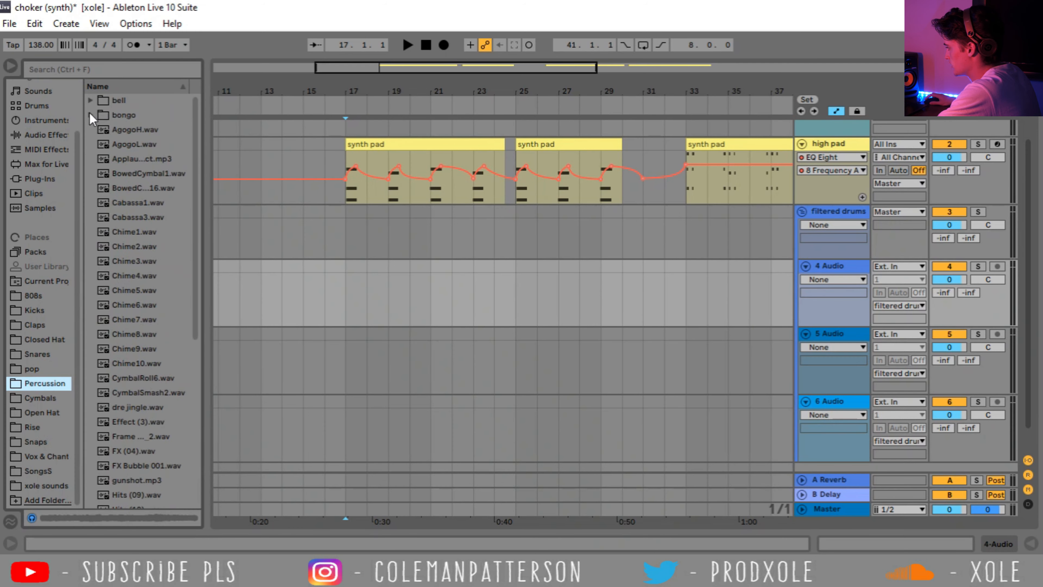
Audition the conga, bongo and other samples in the bongo folder of the Percussion library
click(90, 113)
click(151, 128)
click(148, 144)
click(148, 158)
click(145, 173)
click(144, 187)
click(144, 201)
click(147, 156)
click(149, 183)
click(148, 156)
Turn the grid off and place ap_conga_lowslap, ap_conga_high and the ap_bongo high slap staggered after bar 17 on the three grouped tracks
drag(395, 73, 373, 115)
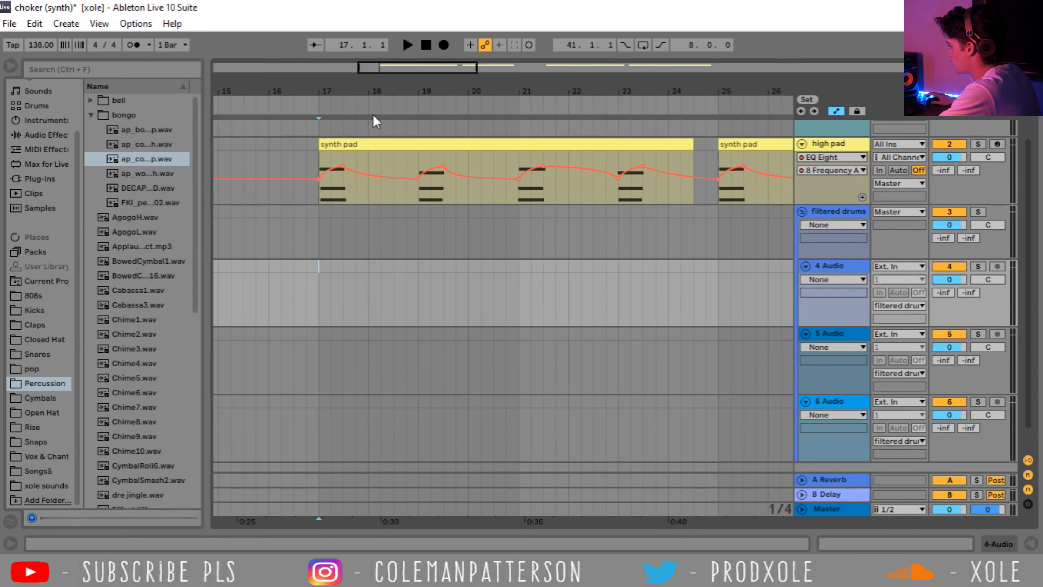
right_click(330, 276)
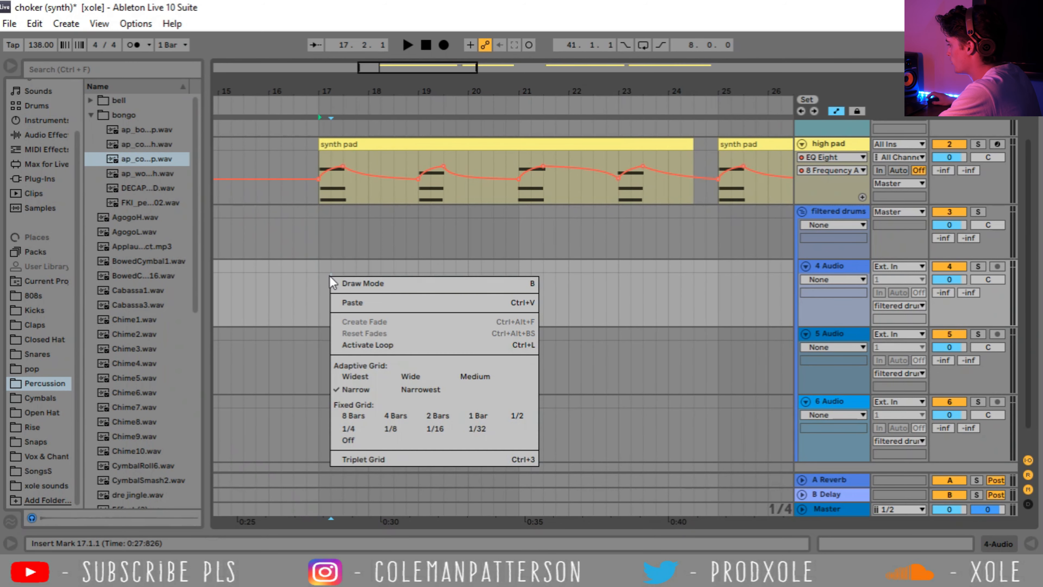
click(395, 443)
drag(325, 92, 323, 139)
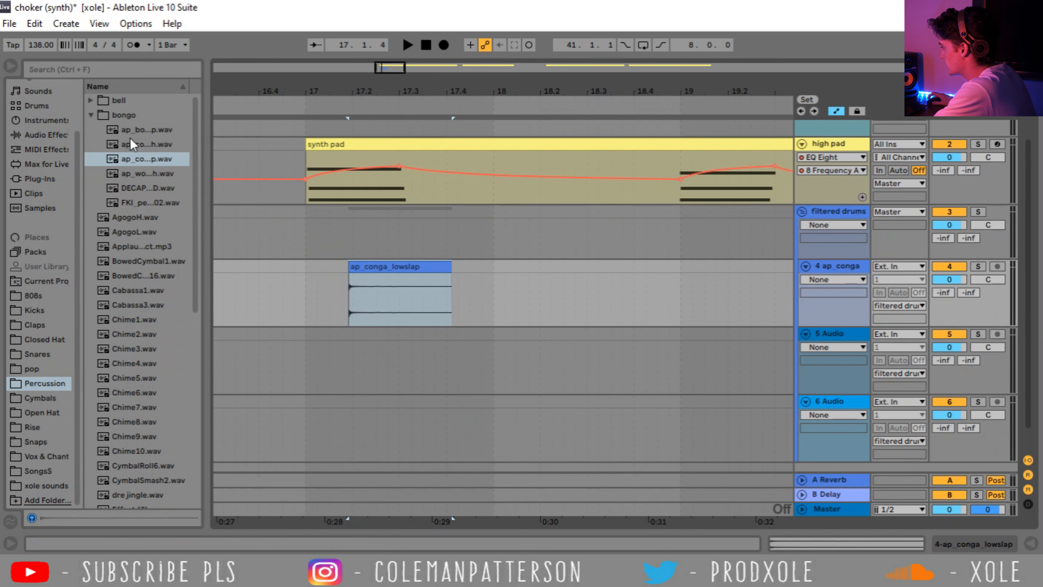
drag(132, 144, 447, 366)
drag(139, 130, 537, 431)
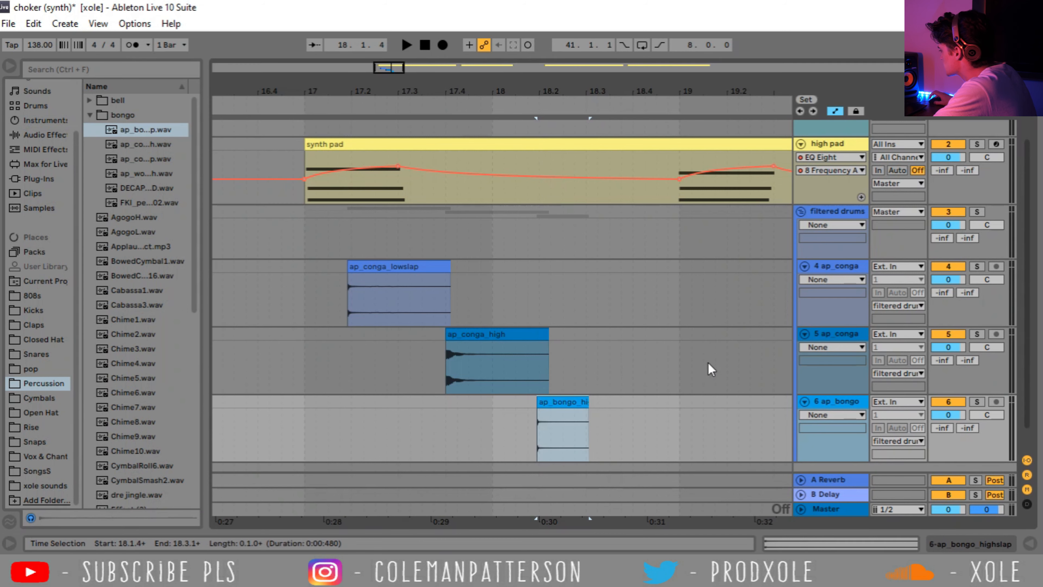
Play the staggered conga and bongo hits from bar 17 on the arrangement
click(307, 266)
drag(336, 92, 335, 72)
key(space)
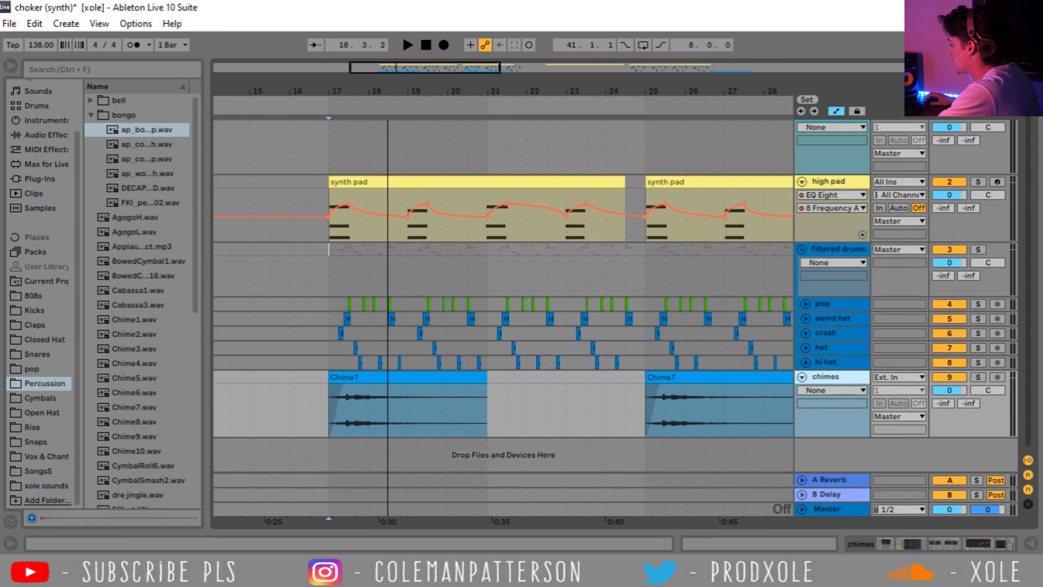
Examine the crash, hat, hi hat and Chime7 clips in the drum section starting at bar 17
drag(328, 91, 294, 91)
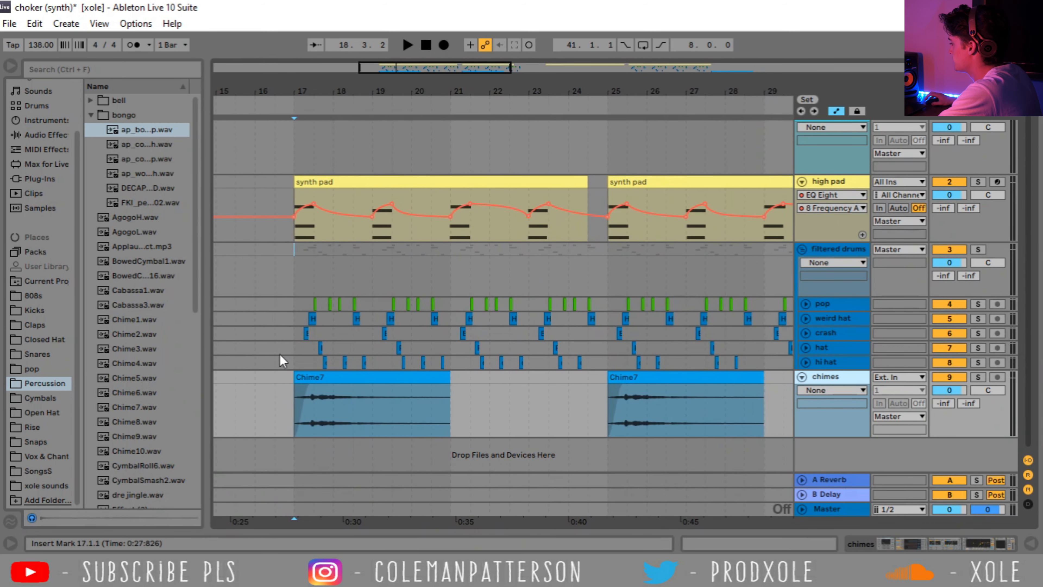
click(294, 337)
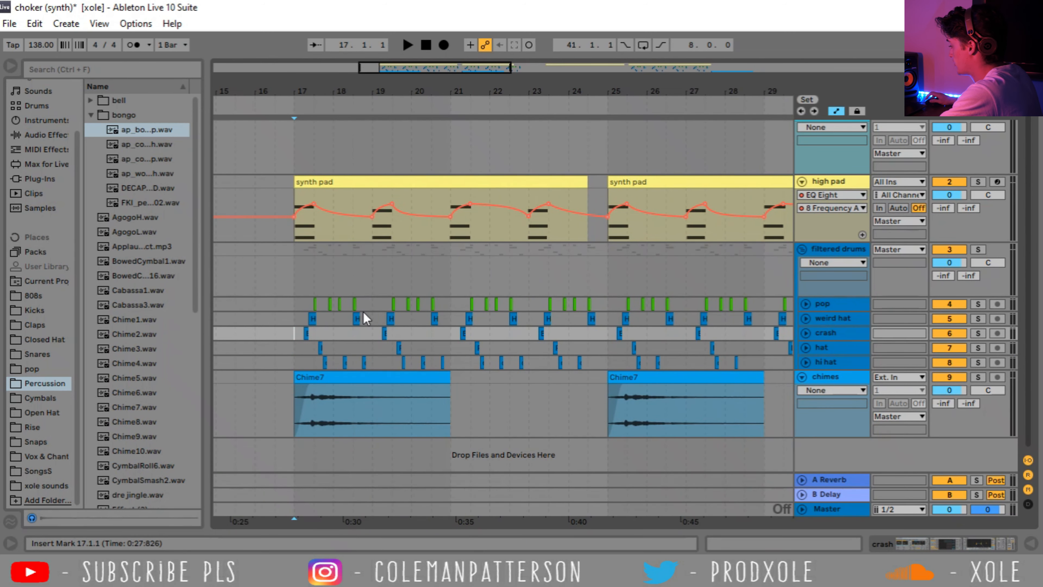
click(370, 376)
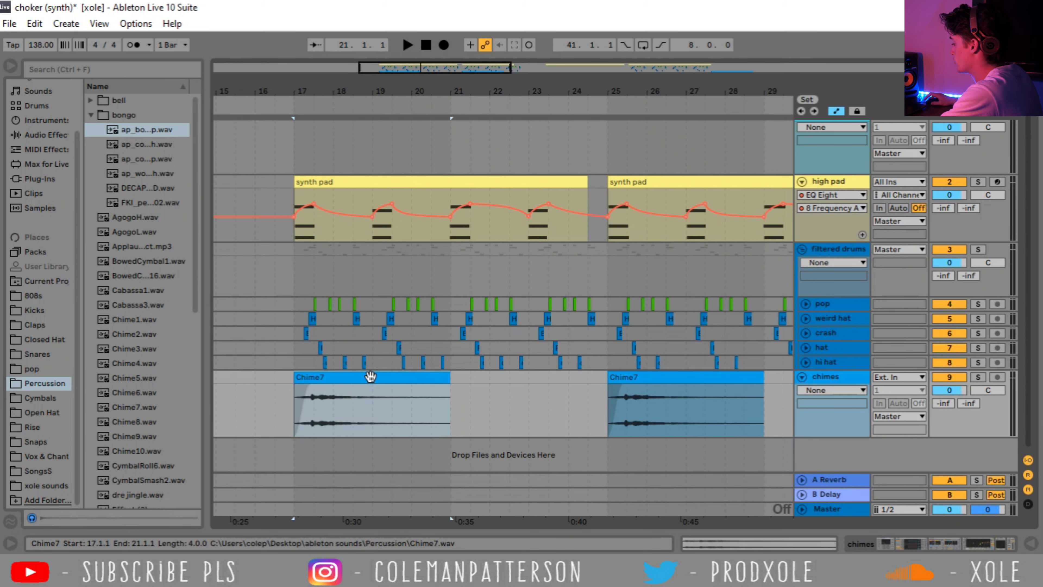
click(293, 362)
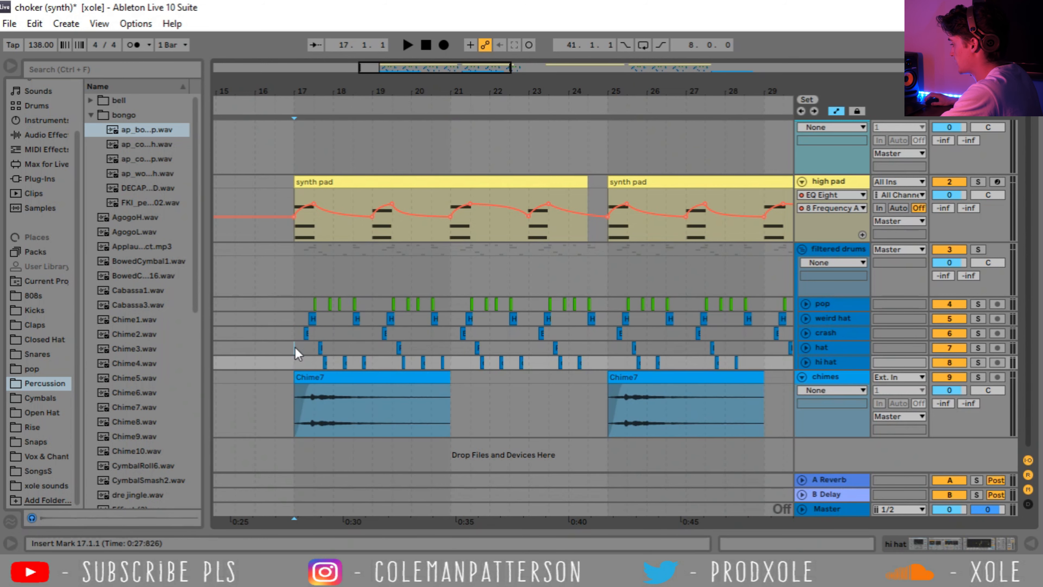
click(295, 347)
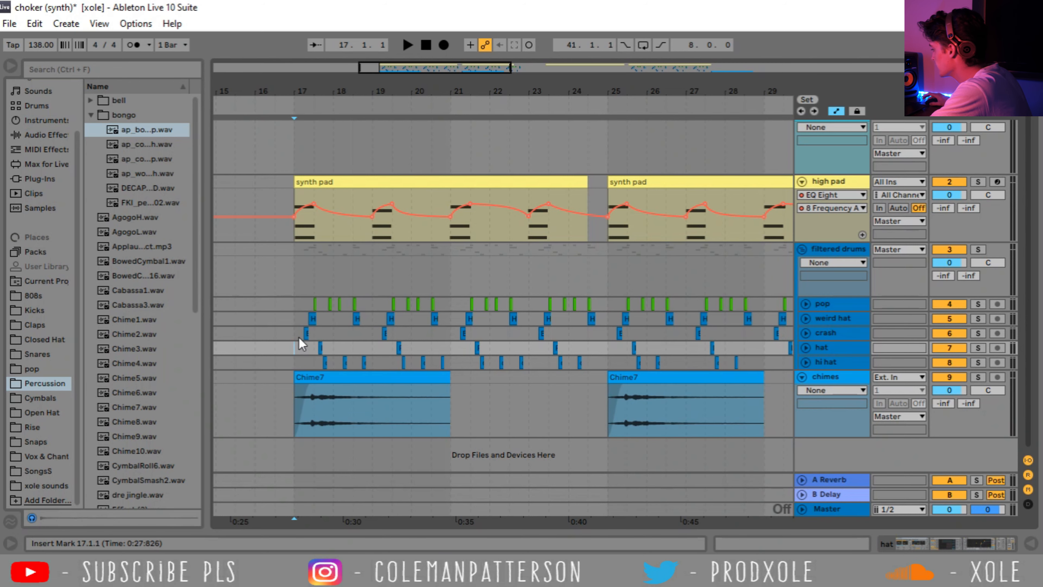
key(Left)
drag(317, 90, 390, 85)
Examine the filtered drums group's effects chain from Flanger to Limiter and listen to the drum section from bar 16
double_click(819, 248)
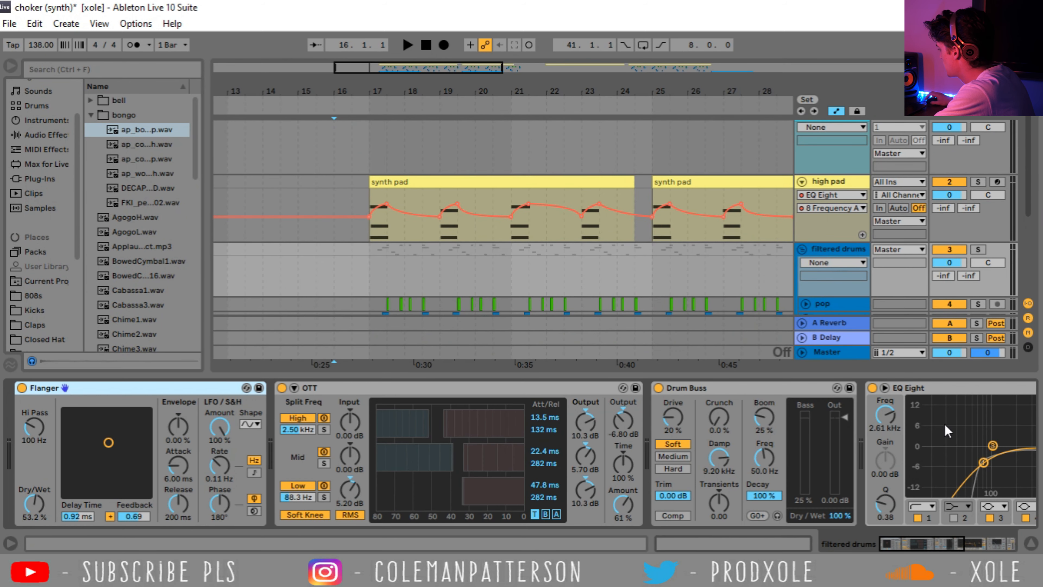
drag(926, 550, 962, 541)
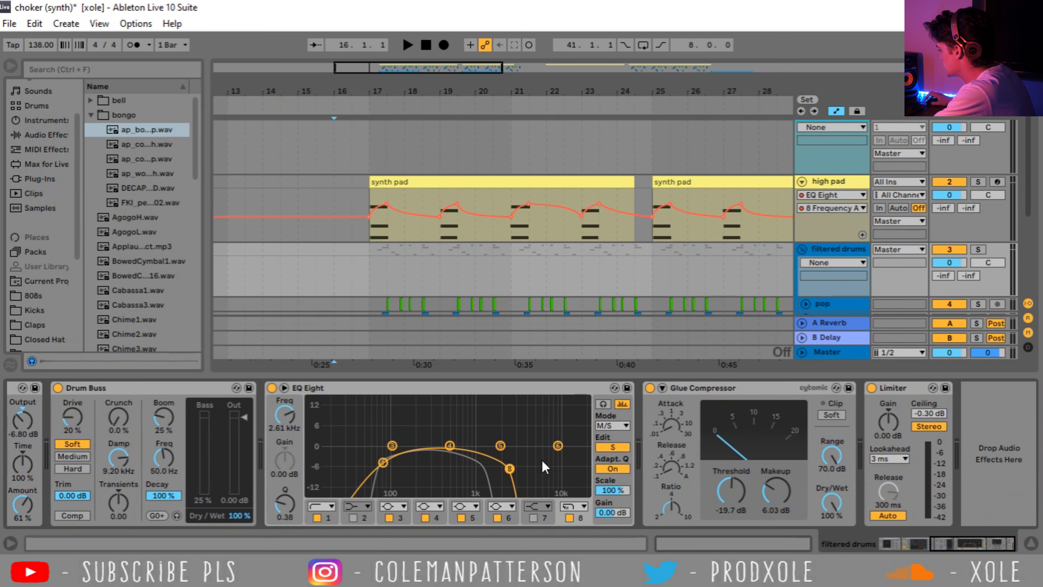
drag(959, 539, 950, 550)
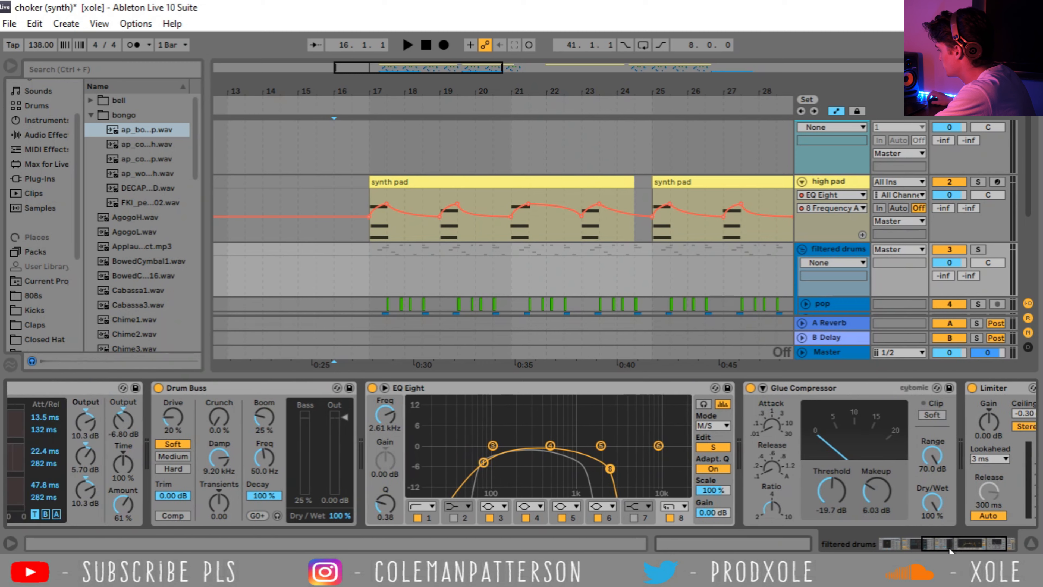
click(225, 393)
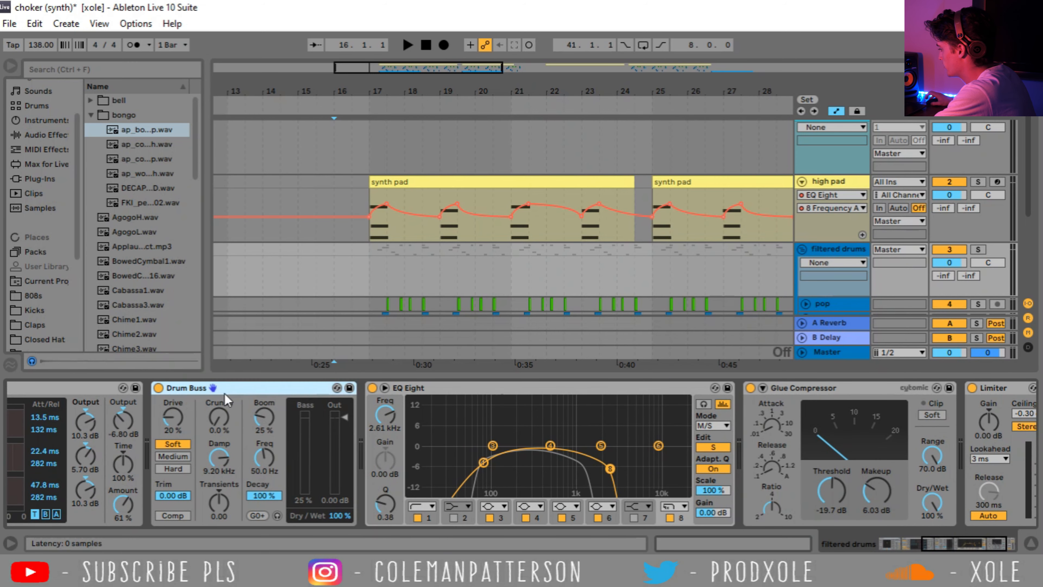
drag(951, 548, 908, 548)
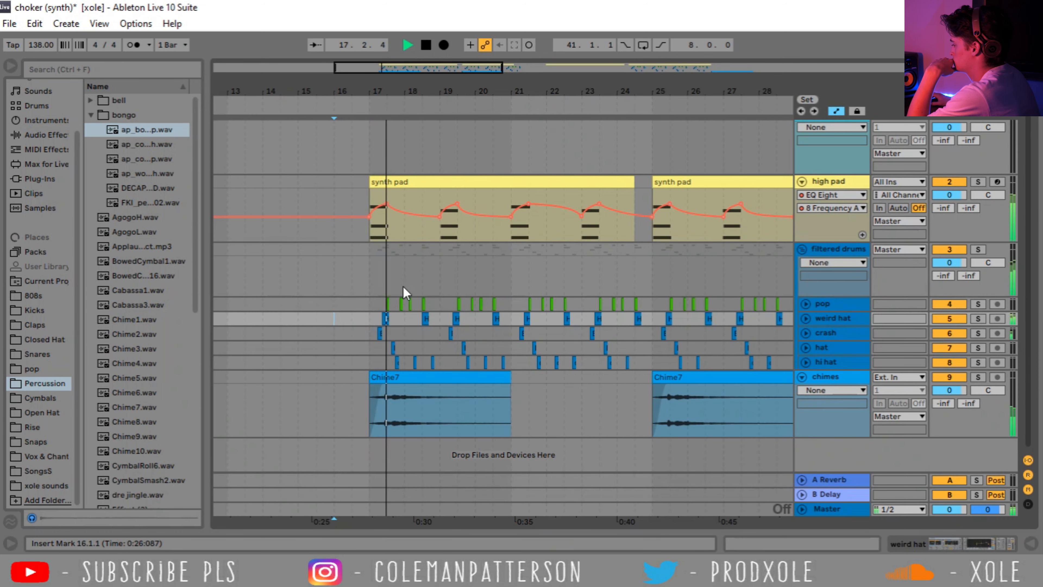
click(369, 345)
click(373, 335)
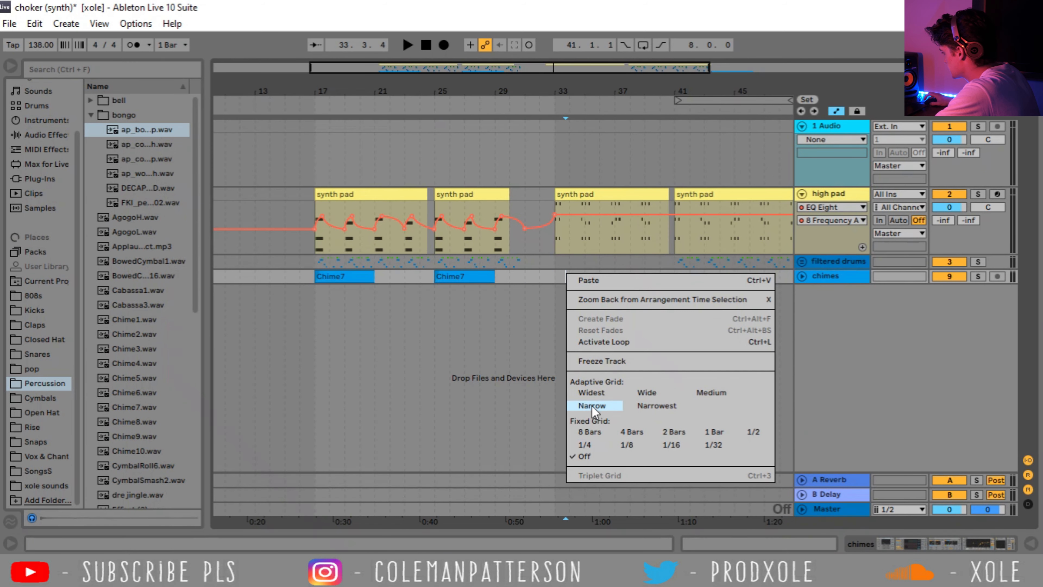
Set the arrangement grid to the Narrow adaptive size and place the insert marker at bar 34 on the chimes track
click(591, 405)
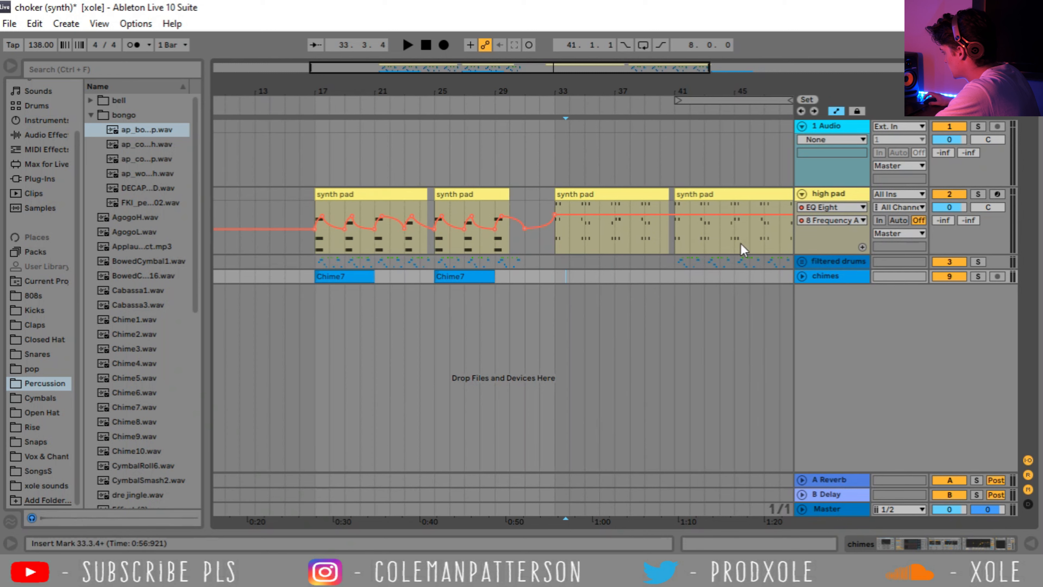
click(615, 276)
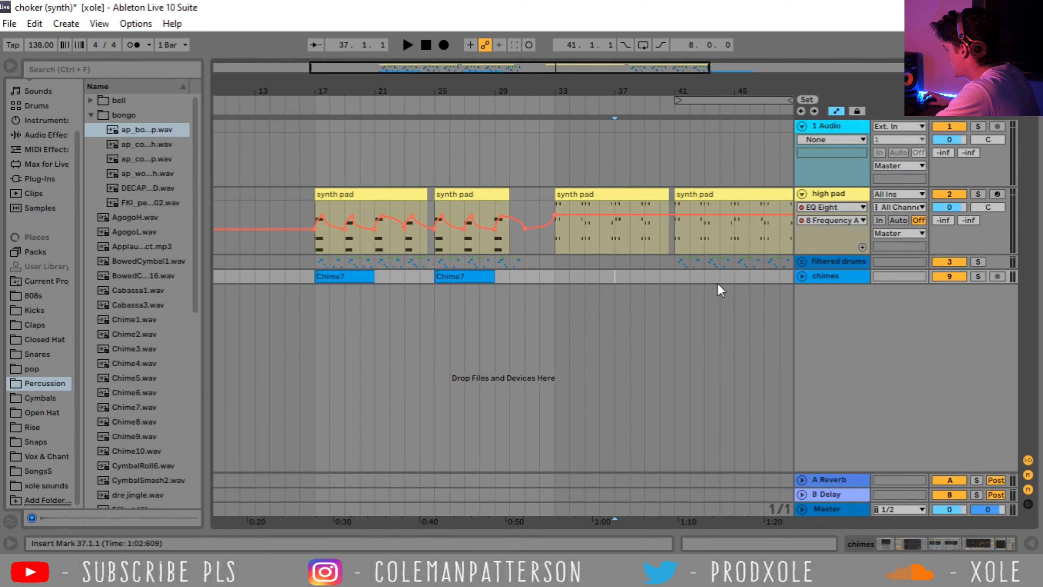
drag(575, 96, 295, 123)
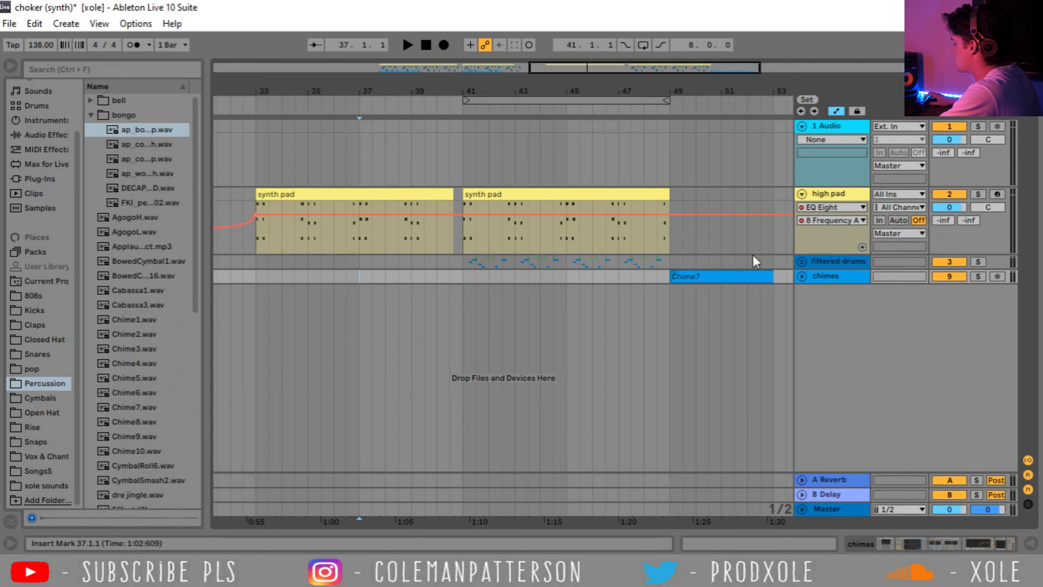
click(287, 277)
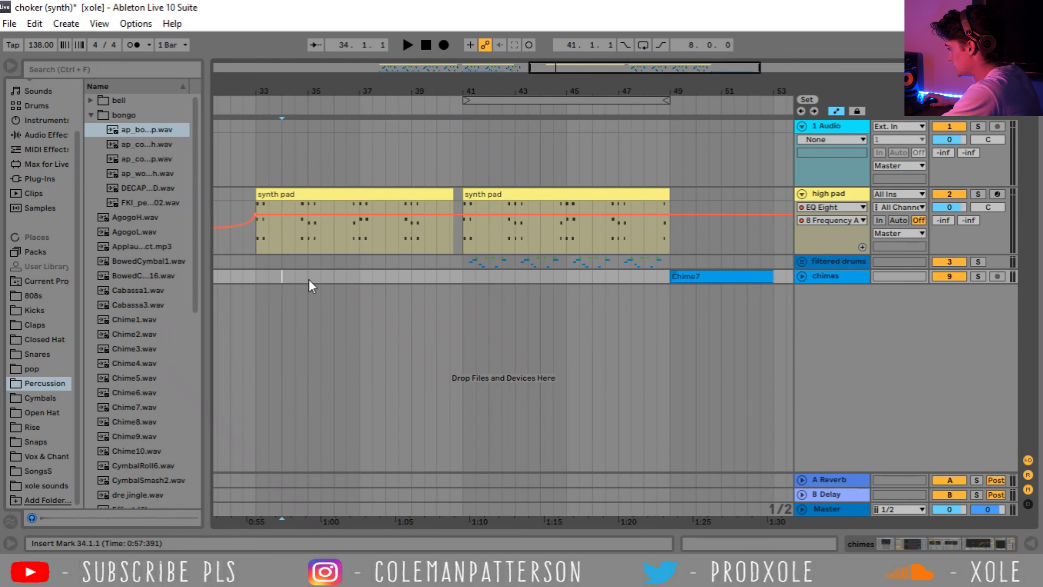
Insert a MIDI track below the chimes track and load the Electric Bass Drive preset from the Bass instrument racks onto it
right_click(852, 292)
click(884, 313)
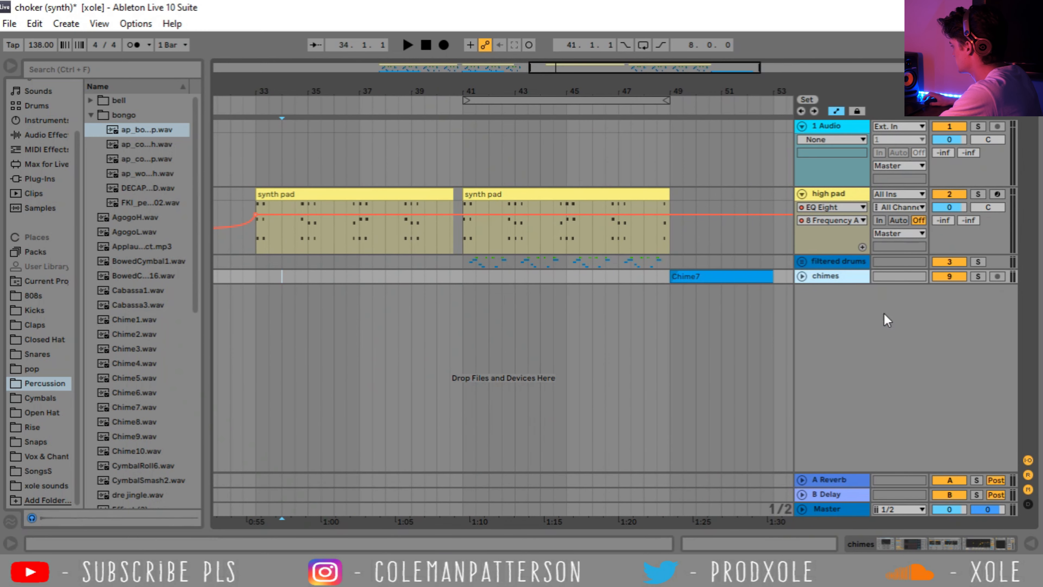
scroll(53, 167, up, 3)
click(39, 173)
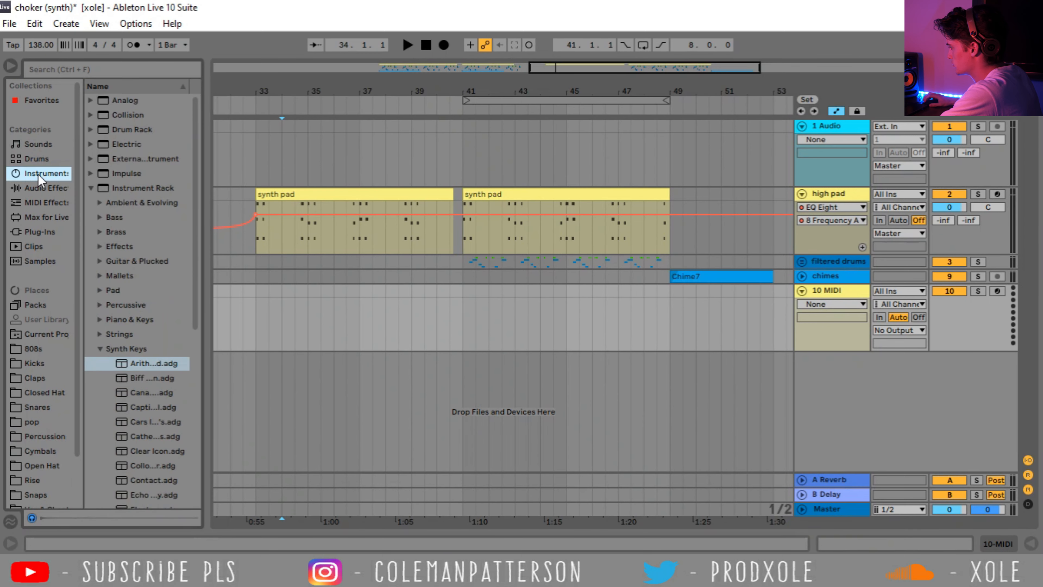
click(100, 219)
scroll(151, 335, down, 5)
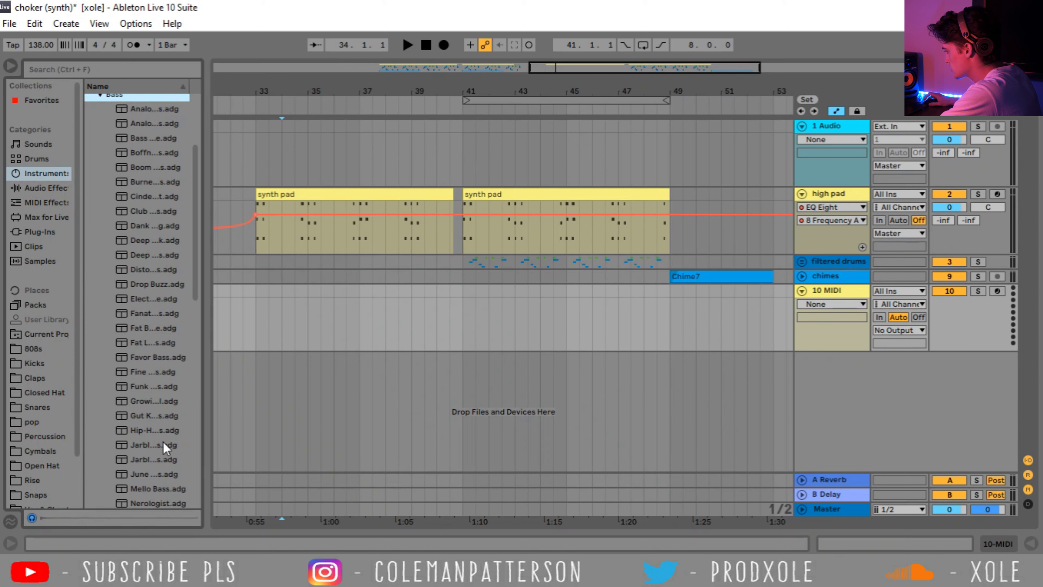
scroll(163, 442, down, 3)
click(157, 207)
double_click(151, 205)
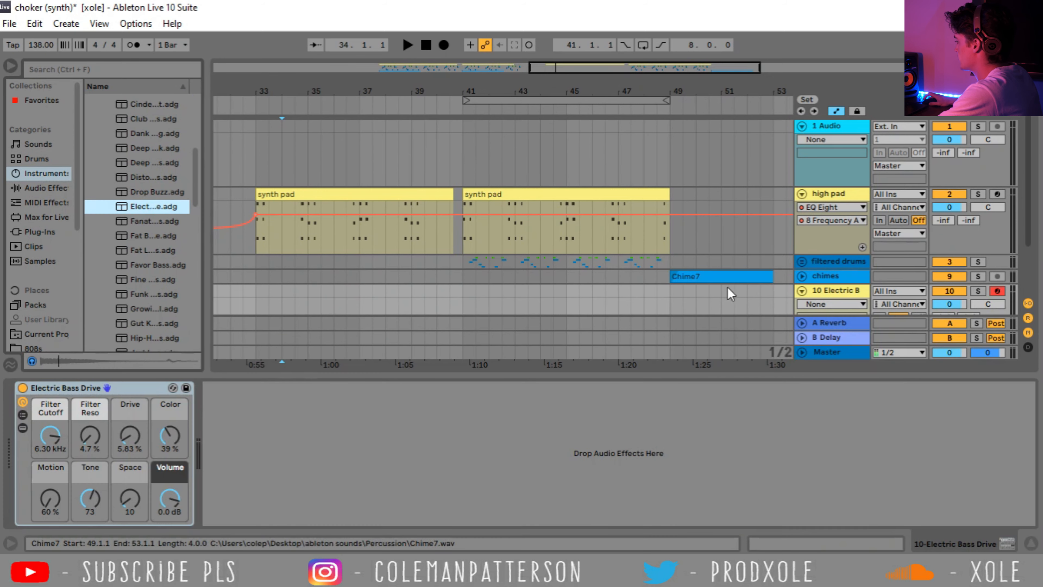
Create an empty MIDI clip spanning bars 33 to 41 on the Electric Bass track
scroll(549, 258, down, 3)
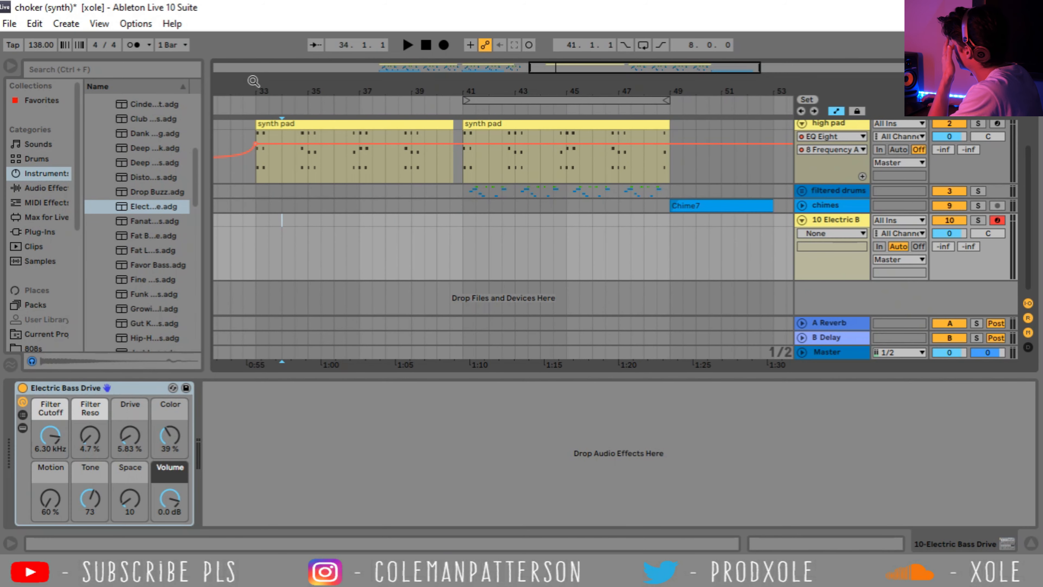
mouse_move(255, 86)
mouse_down()
mouse_move(336, 225)
mouse_move(665, 222)
mouse_up()
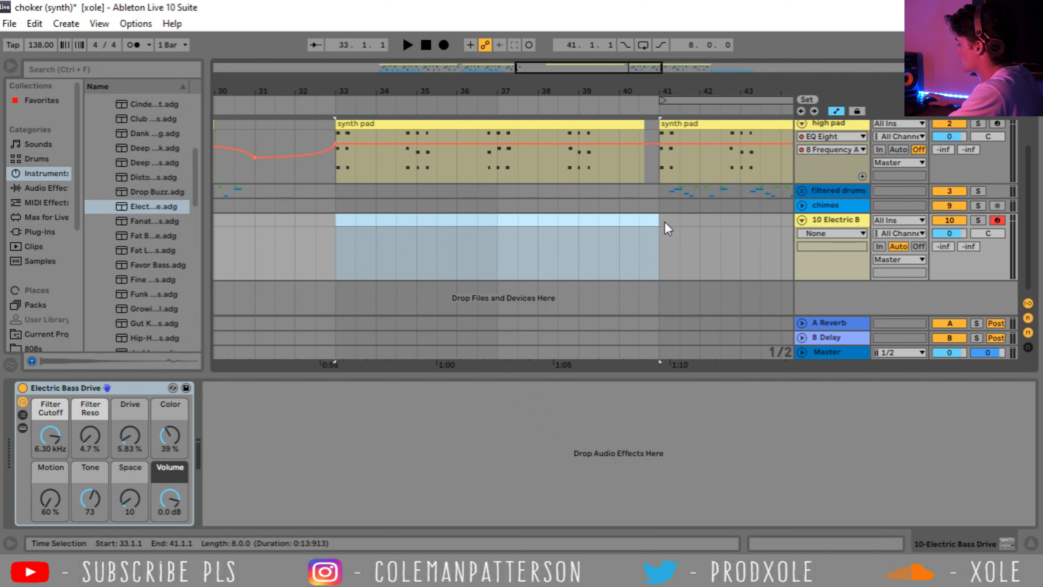
click(659, 222)
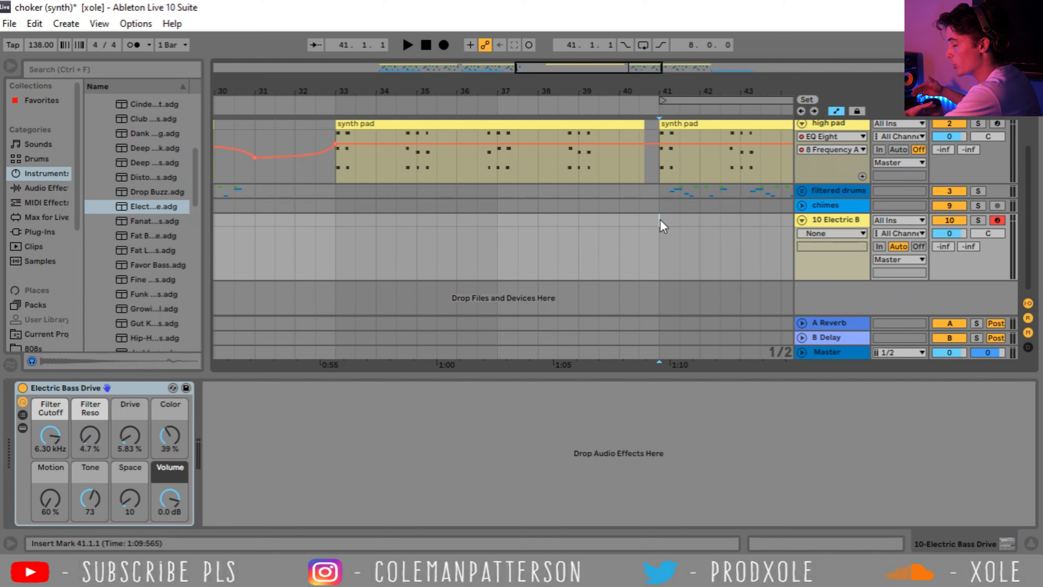
drag(659, 219, 326, 224)
key(ctrl+shift+m)
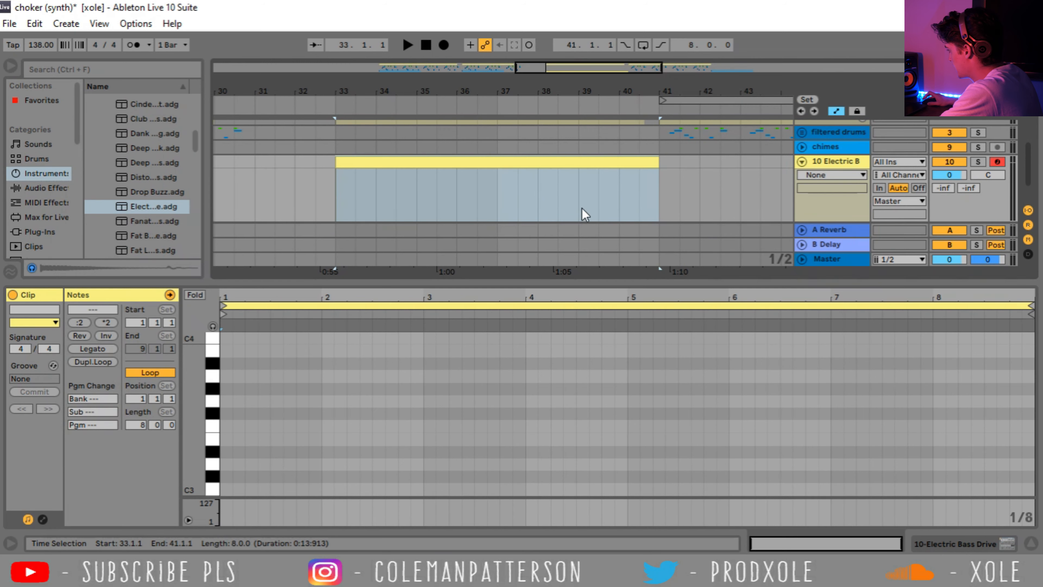
Copy the synth pad clip at bar 33 from the high pad track onto the Electric Bass track and open its notes
scroll(585, 221, up, 3)
click(1031, 544)
drag(407, 202, 453, 292)
double_click(454, 312)
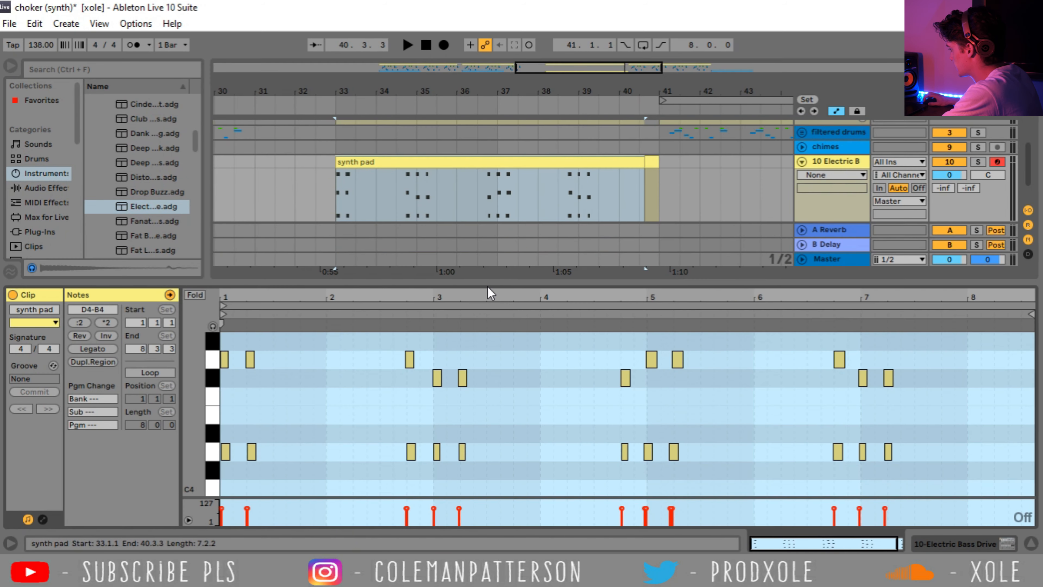
Delete the upper notes of the first two chords in the copied synth pad clip, keeping only the lowest notes
scroll(316, 424, down, 2)
scroll(313, 421, down, 2)
scroll(312, 421, up, 3)
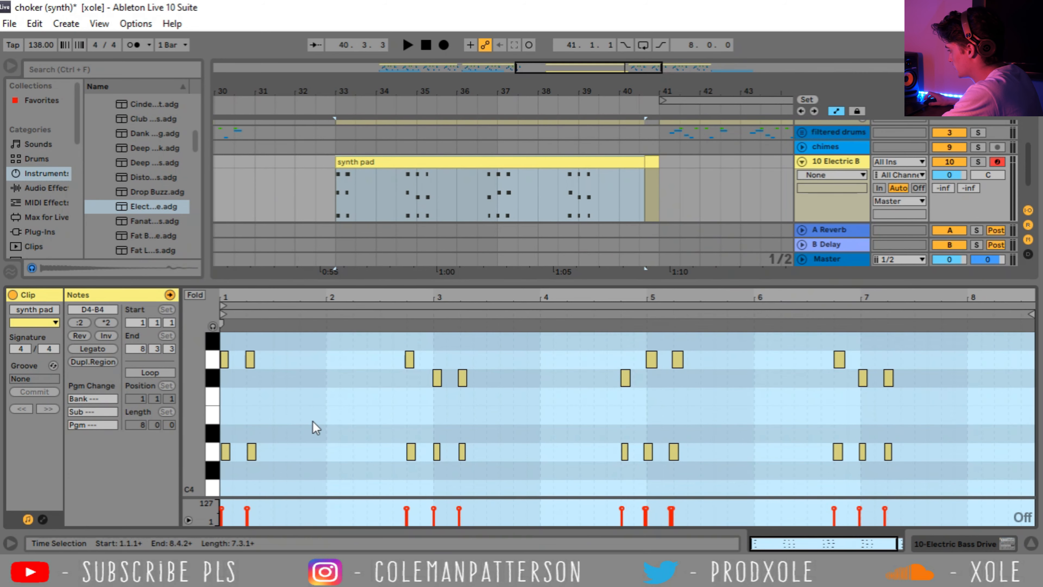
scroll(276, 452, up, 2)
scroll(275, 452, up, 2)
drag(305, 474, 185, 359)
key(Delete)
Play the copied clip from bar 33 and remove the middle notes of the chords around its bar 3
scroll(264, 430, down, 1)
scroll(267, 436, down, 2)
key(space)
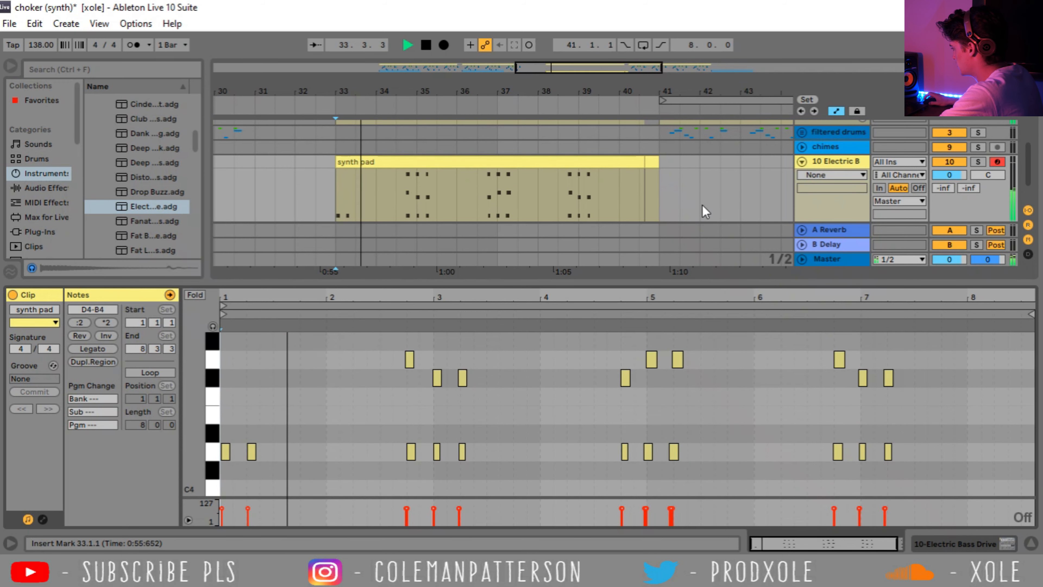
click(385, 407)
scroll(468, 381, up, 5)
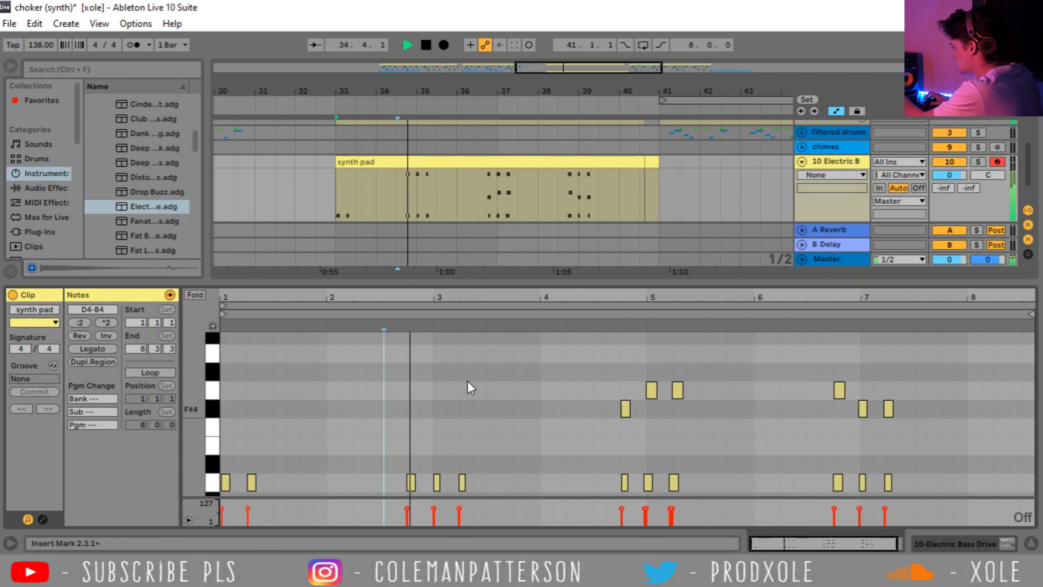
scroll(471, 373, up, 3)
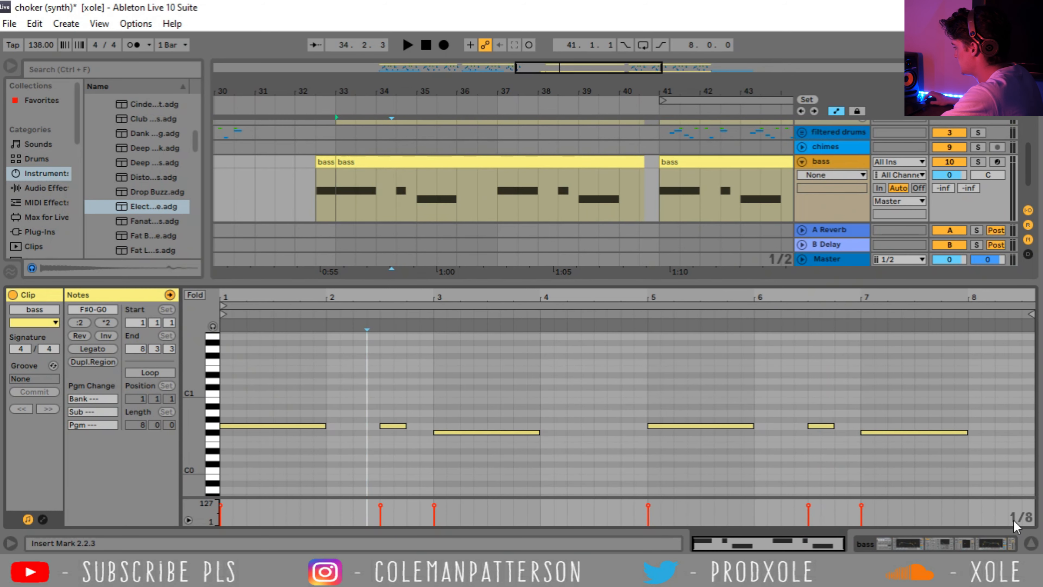
Show the bass track's effect chain and examine the mid and side curves of its EQ Eight, keeping the M/S mode
click(1031, 543)
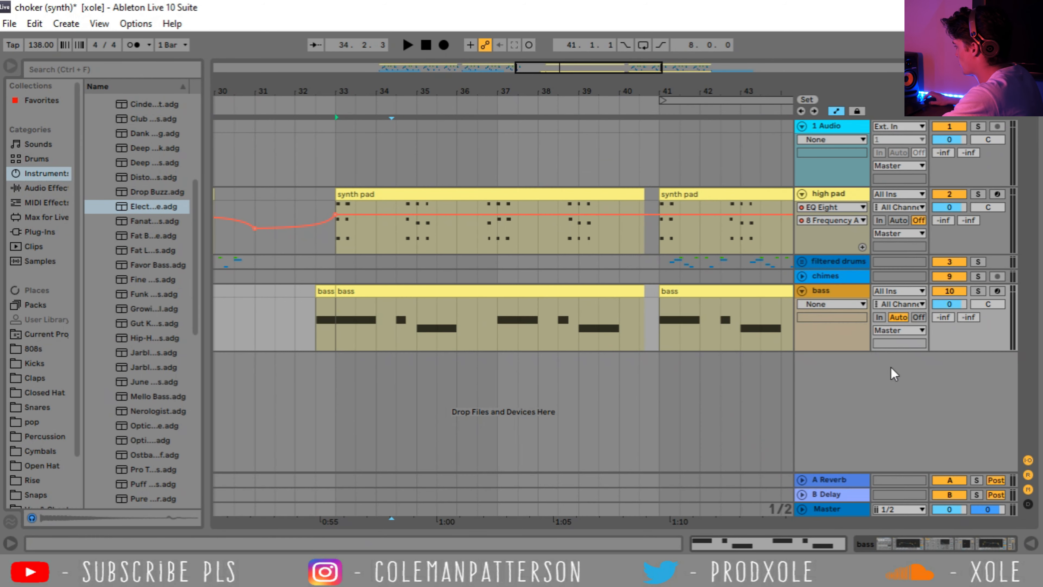
click(983, 543)
drag(940, 551, 1005, 544)
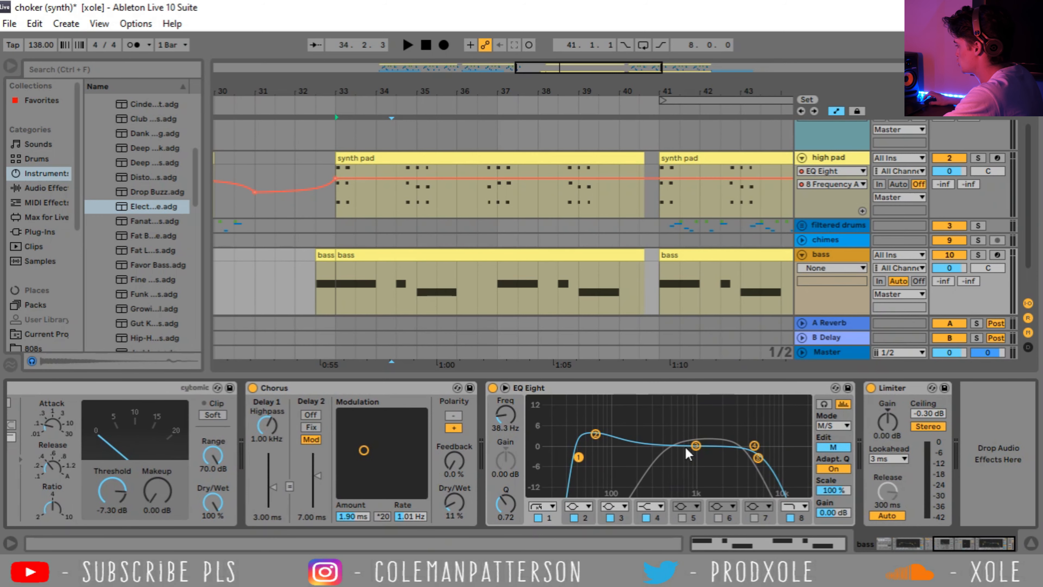
click(820, 449)
click(841, 425)
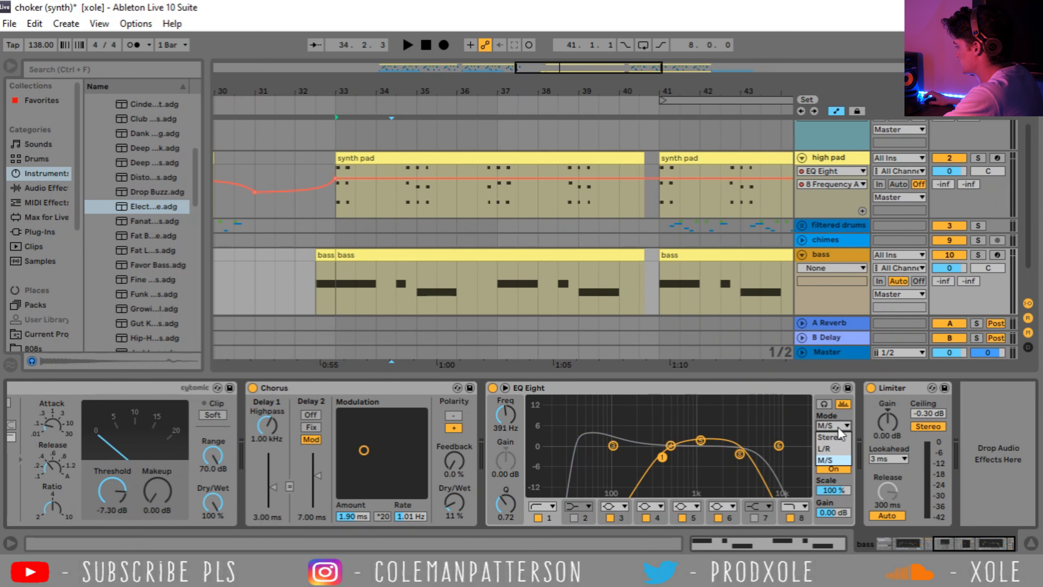
click(834, 460)
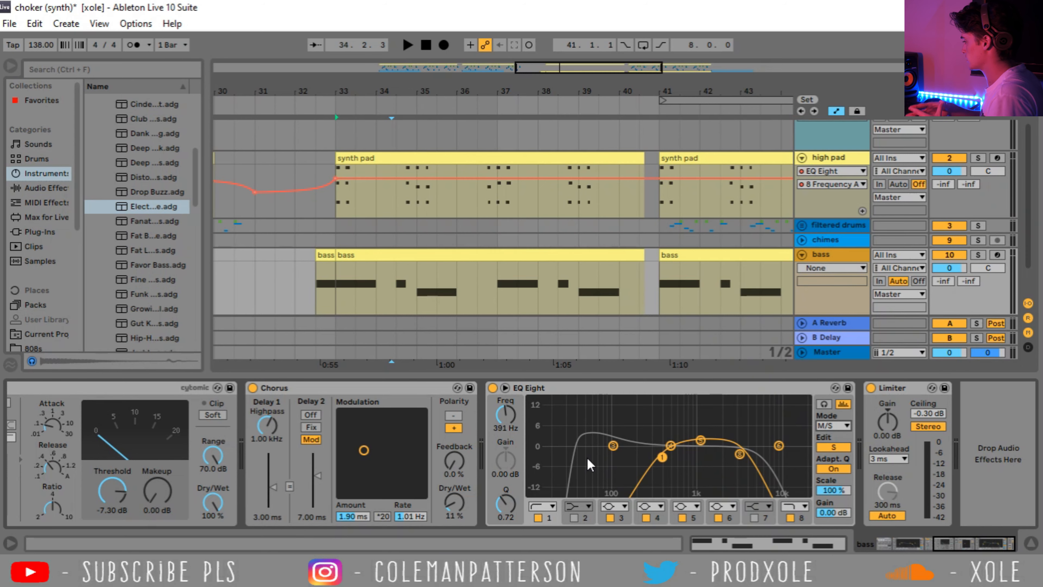
Play the arrangement from bar 32, place the insert marker at bar 33 and fold the bass track
click(295, 265)
key(space)
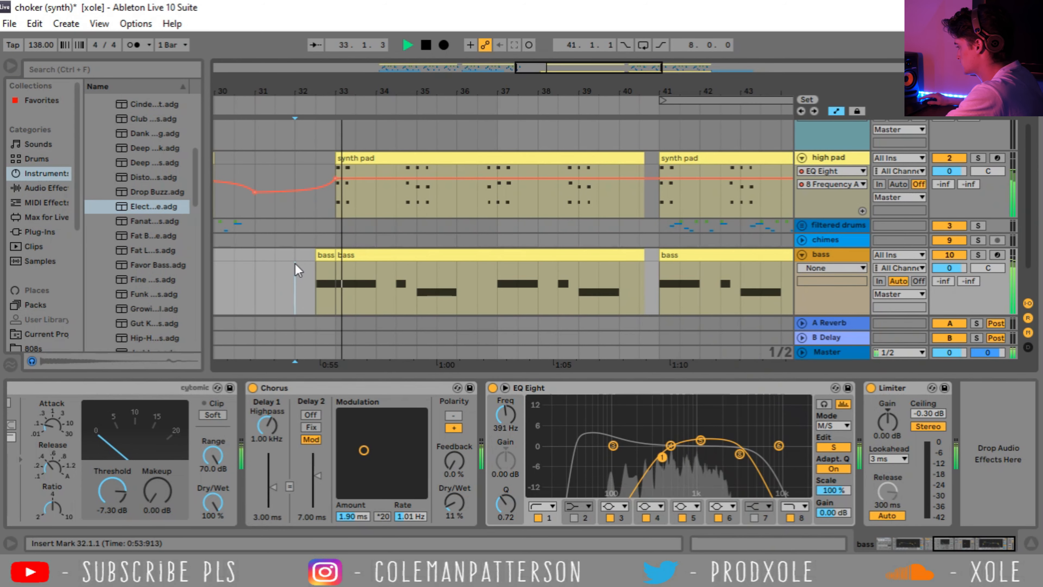
click(340, 239)
scroll(339, 238, down, 2)
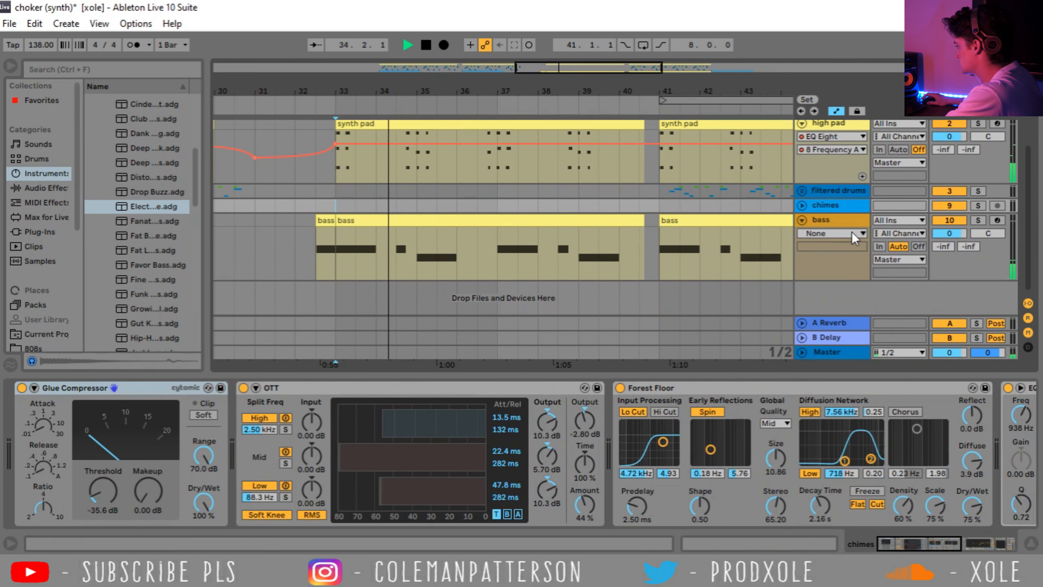
click(802, 220)
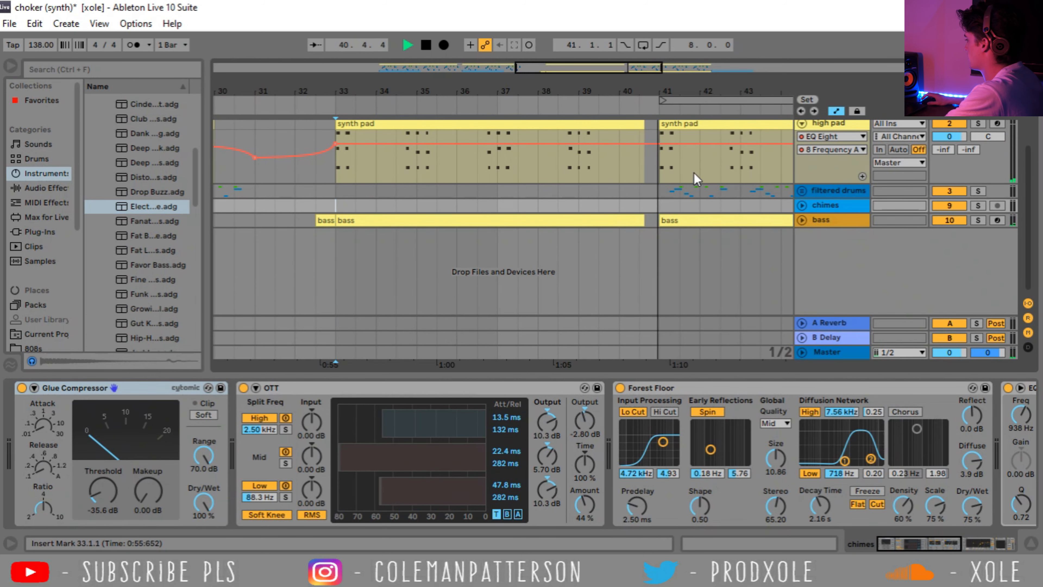
drag(721, 91, 560, 76)
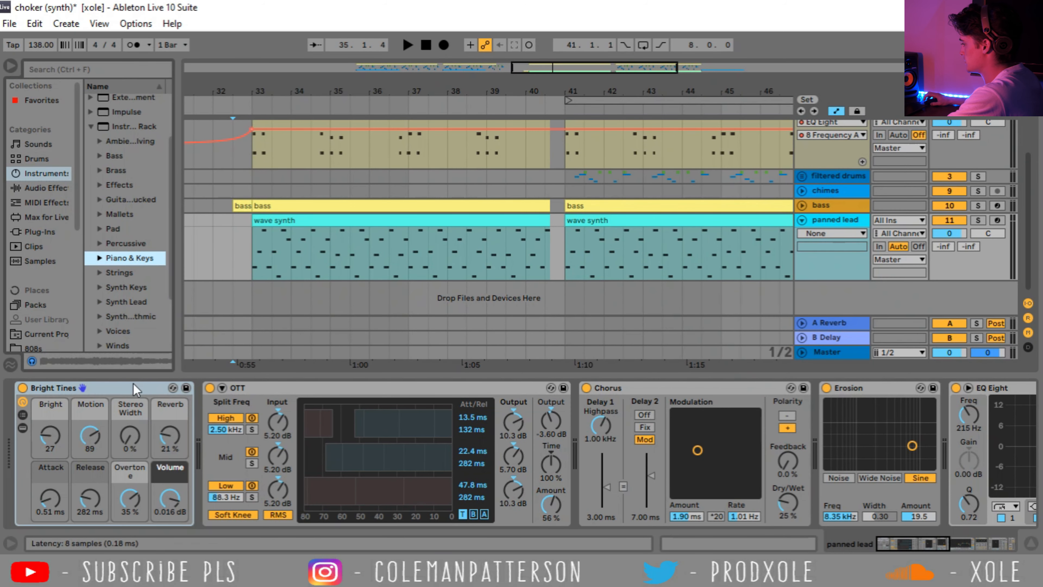
Locate the Bright Tines preset among the Piano & Keys instrument racks and examine the panned lead's effect chain through Auto Pan and Flanger
drag(183, 322, 314, 321)
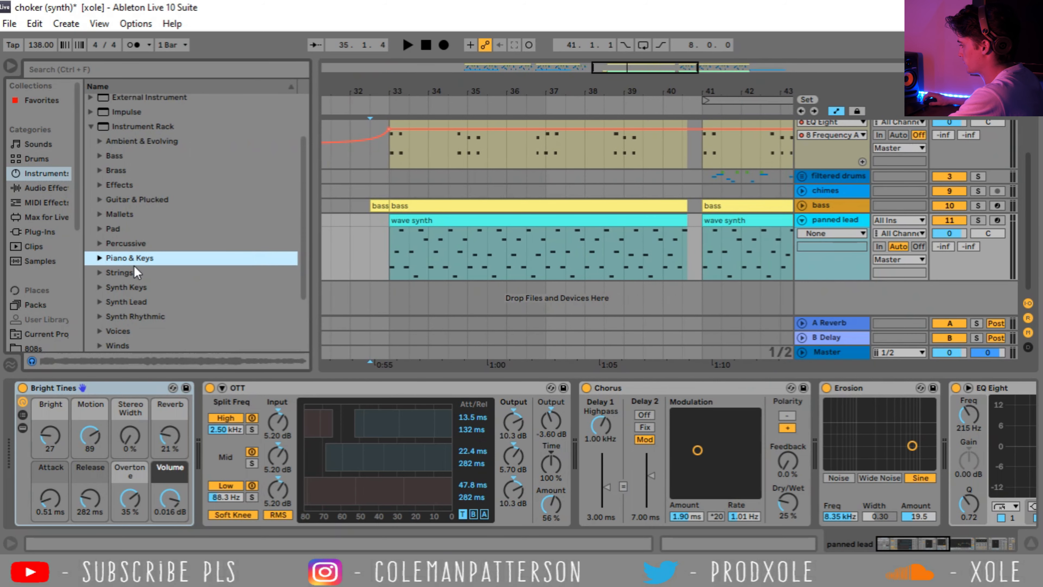
click(99, 257)
click(161, 181)
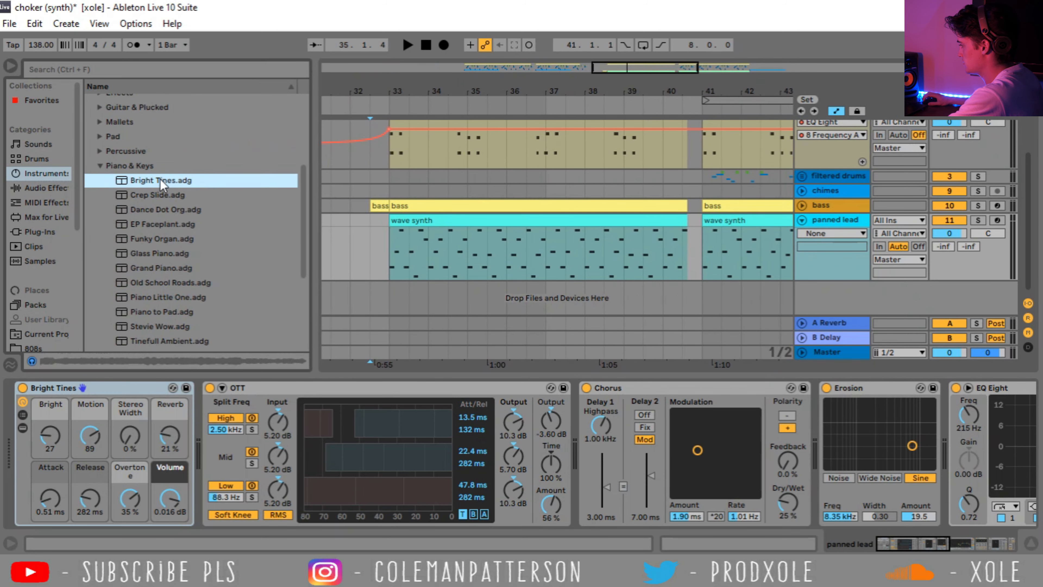
click(99, 166)
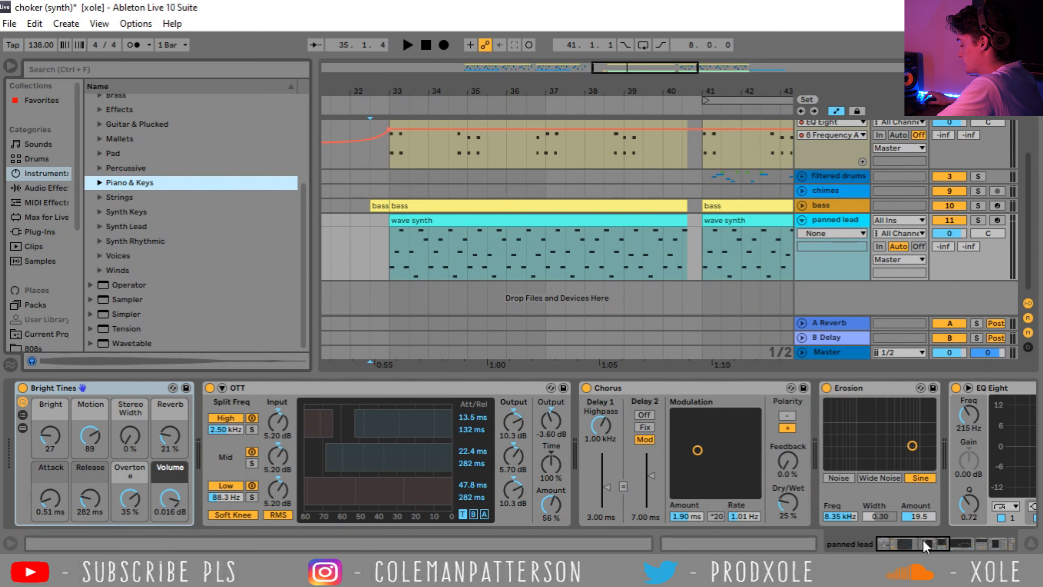
drag(919, 545, 981, 549)
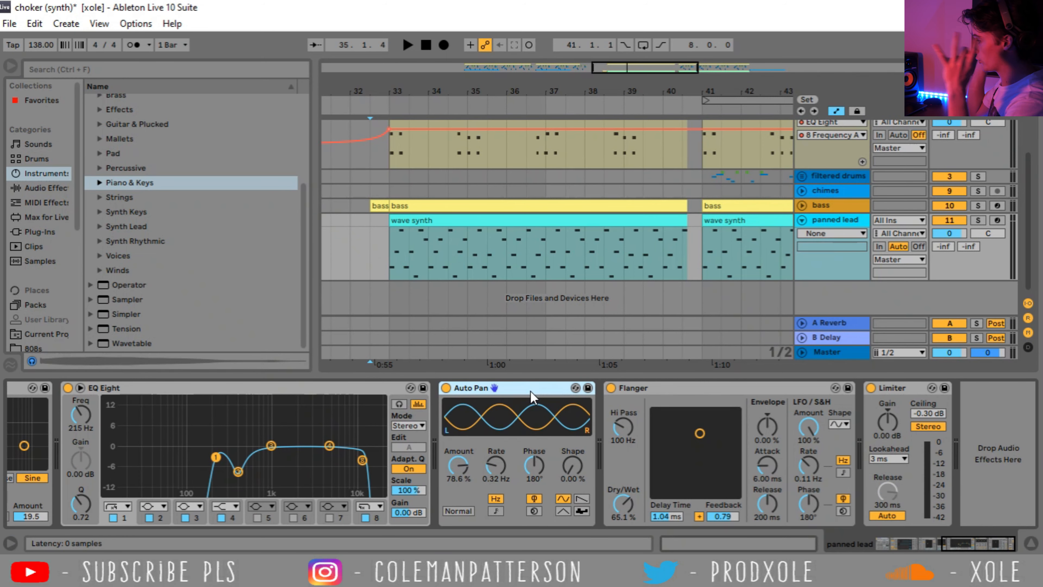
Play the panned lead with the other tracks from bar 32.3 and set the insert marker at bar 33
click(374, 232)
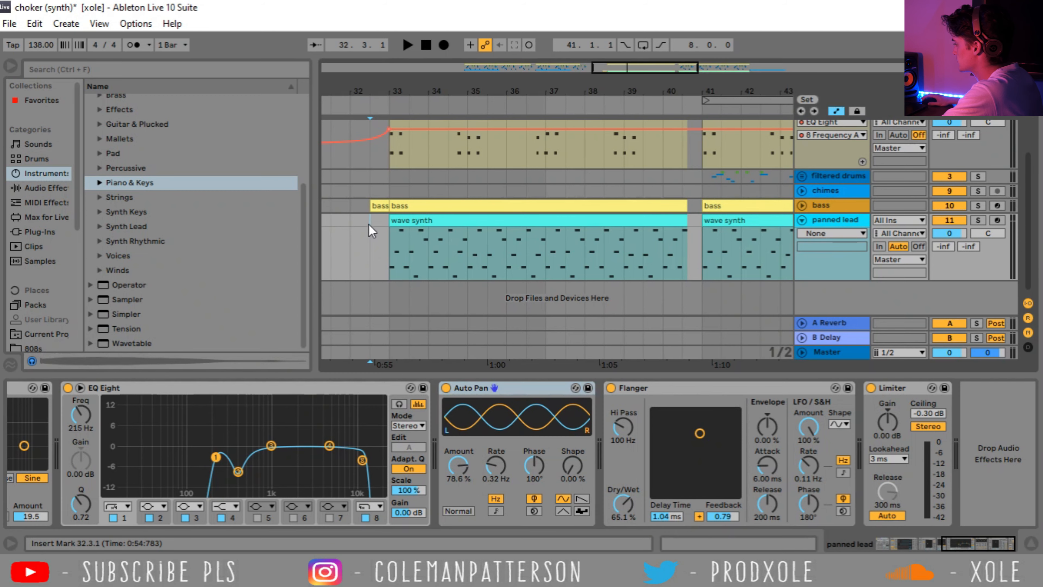
key(space)
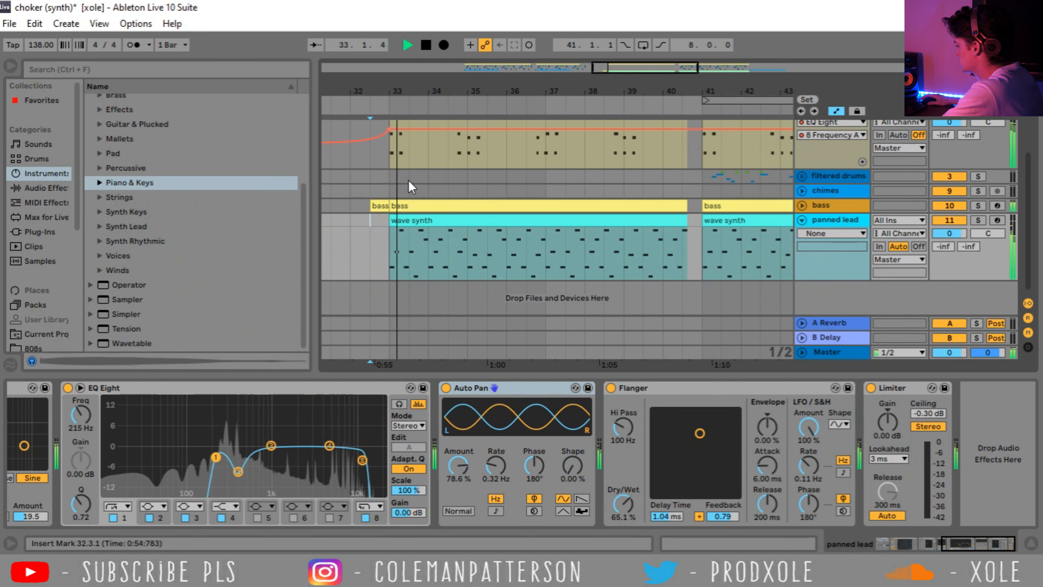
click(390, 248)
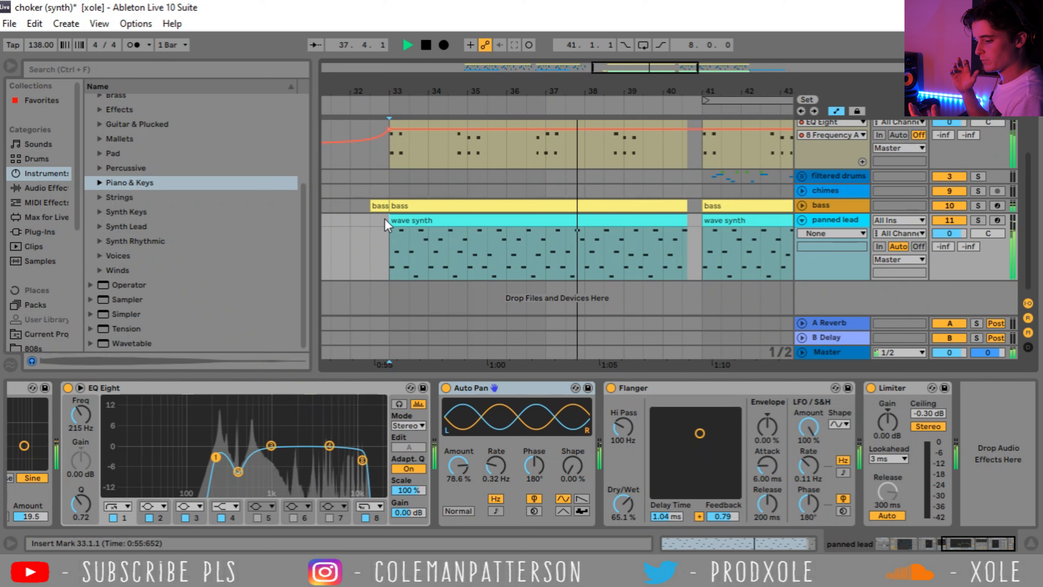
key(space)
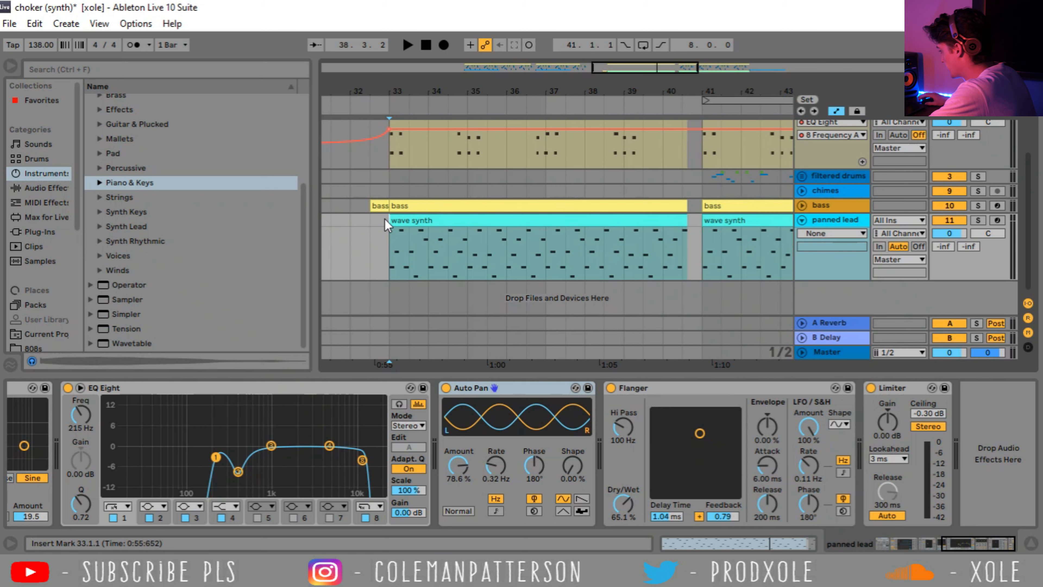
Fold the panned lead and 1 Audio tracks and place the insert marker at bar 17
drag(468, 87, 639, 35)
click(801, 220)
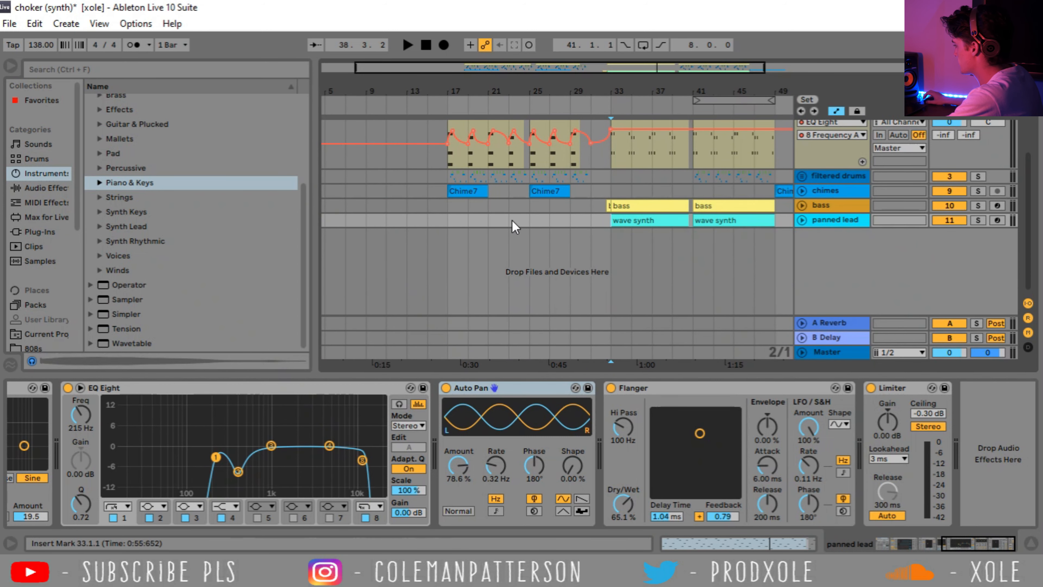
click(453, 227)
mouse_move(544, 94)
mouse_down()
mouse_move(544, 107)
mouse_move(526, 109)
mouse_up()
scroll(625, 230, up, 3)
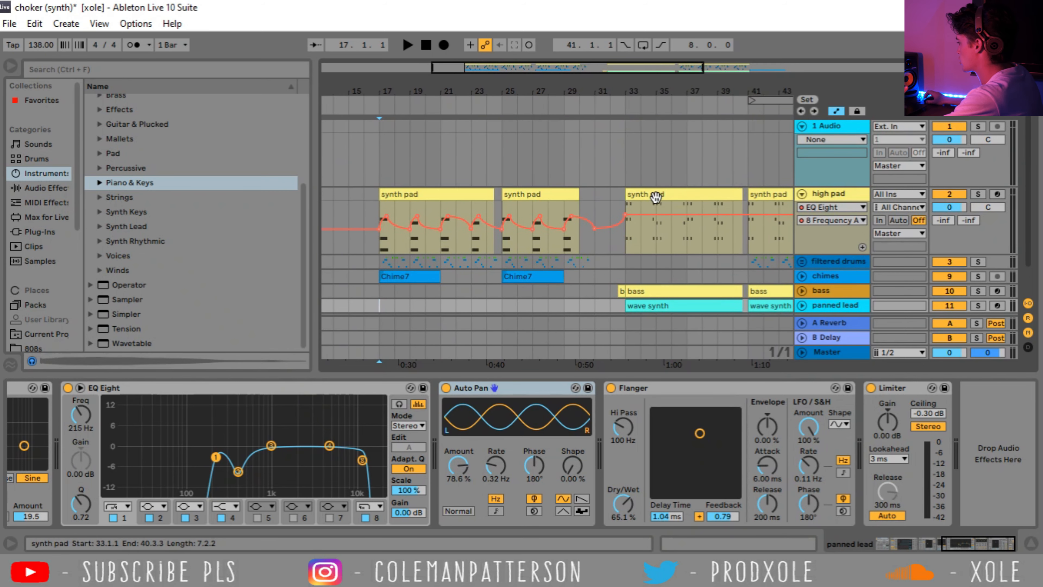
click(802, 126)
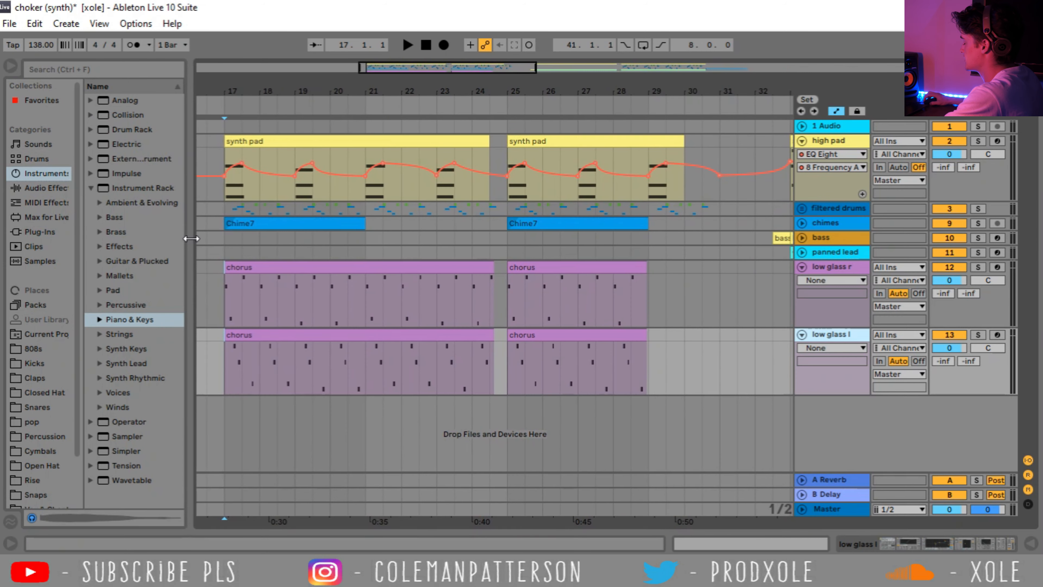
Solo the low glass r and low glass l tracks together
click(421, 262)
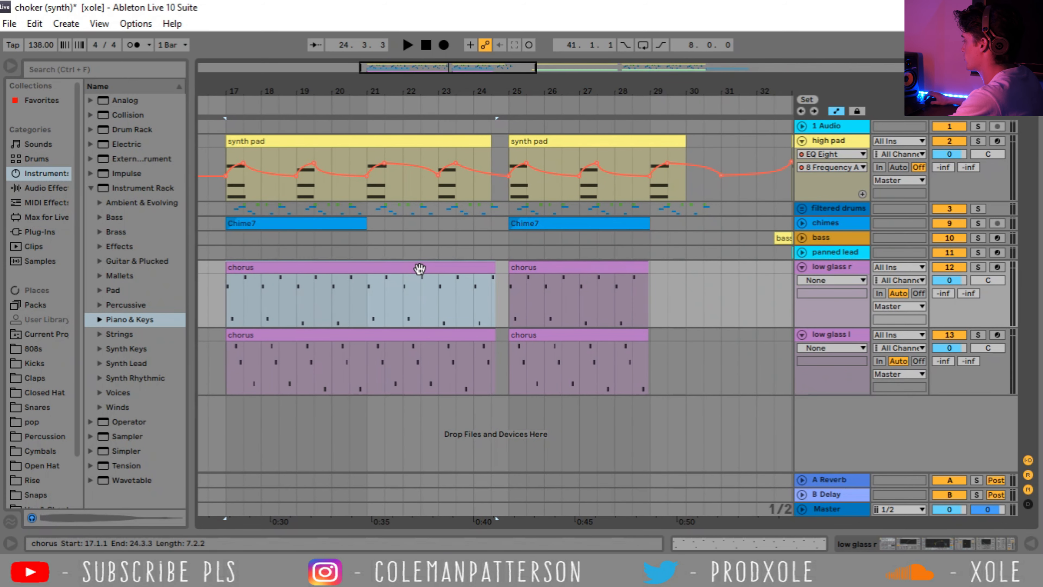
click(977, 268)
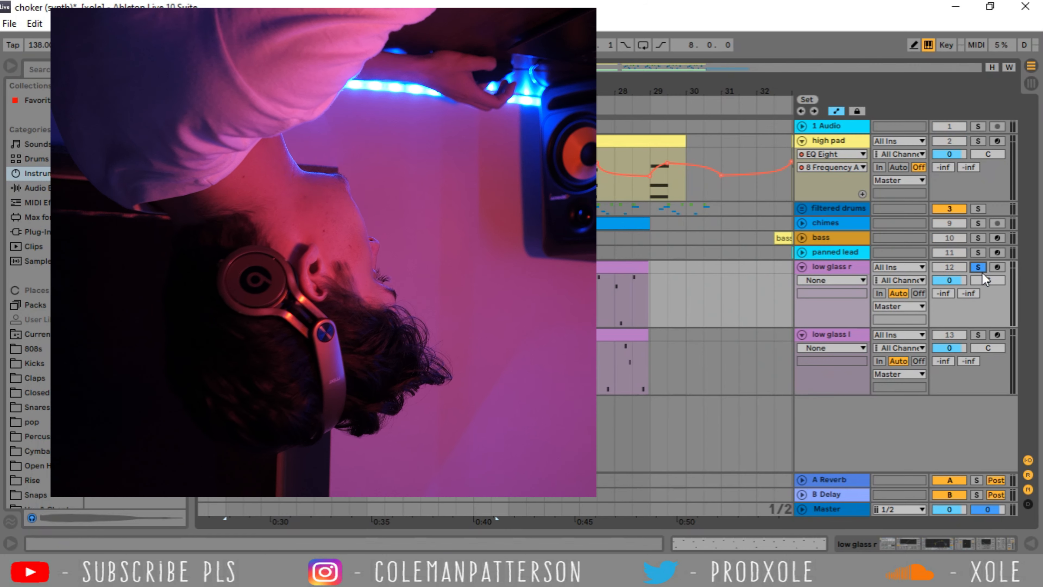
ctrl+click(978, 334)
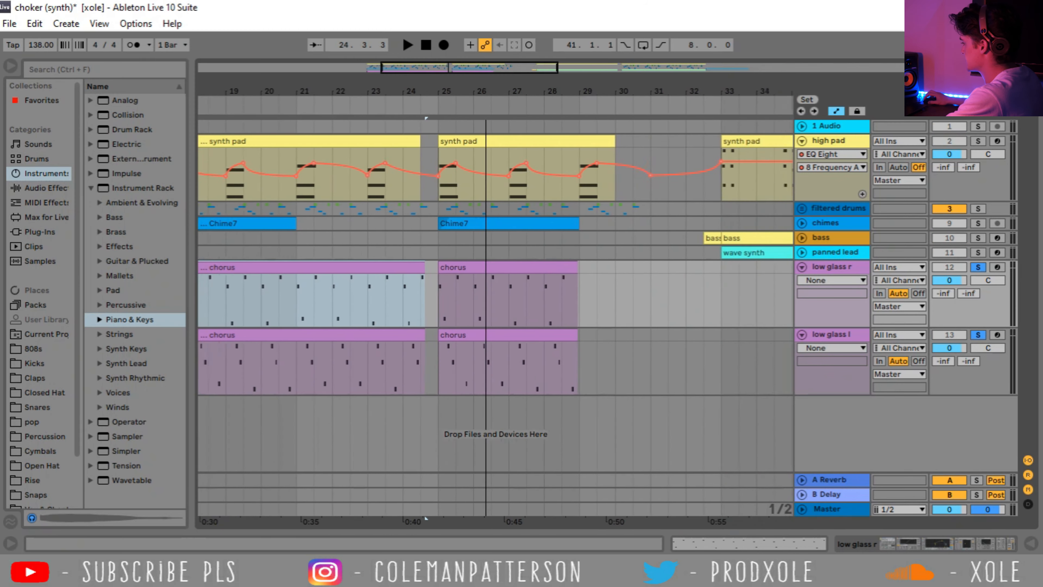
drag(486, 92, 449, 68)
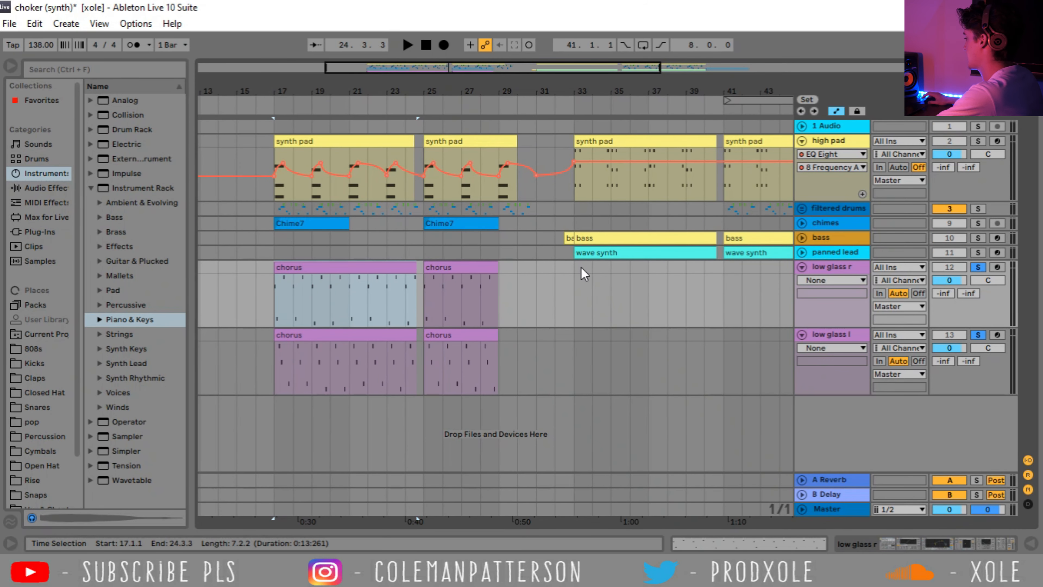
Examine the low glass r effect chain through its Utility balance, and show the devices of low glass l
double_click(820, 267)
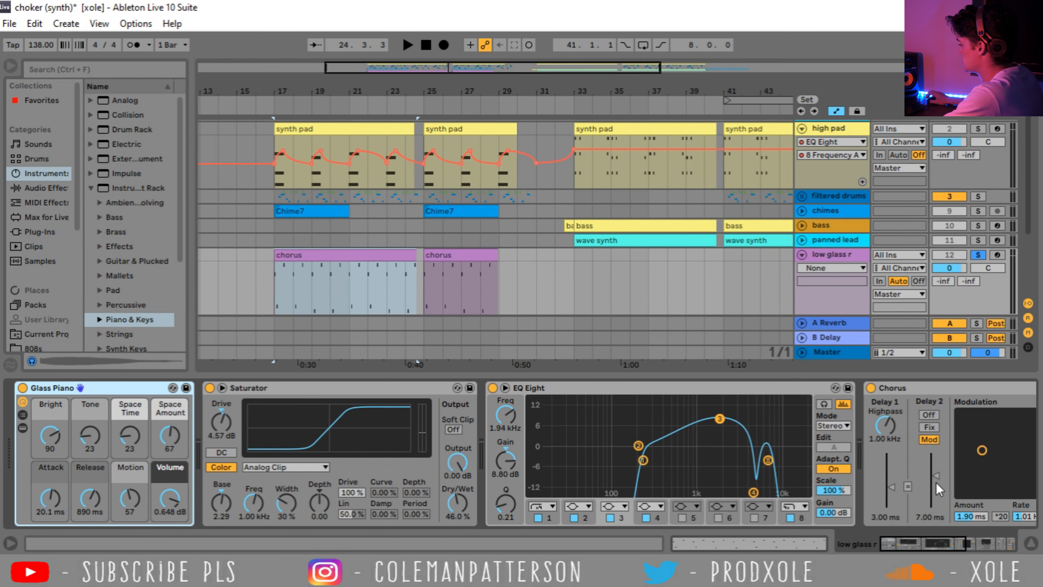
drag(920, 544, 1031, 530)
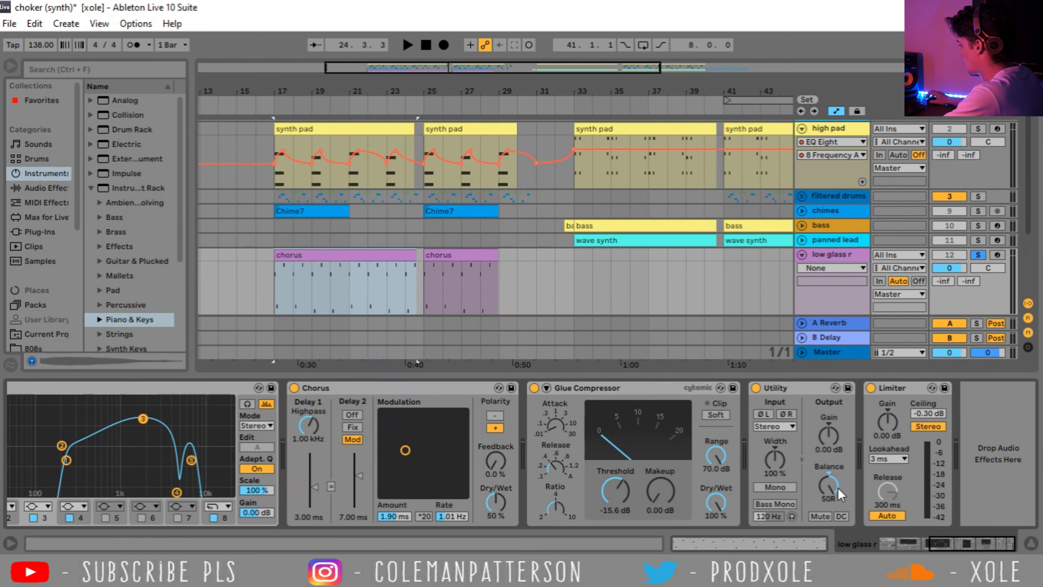
scroll(562, 183, down, 4)
click(817, 221)
Play the low glass chorus clips from bar 17, fold the low glass l track and stop playback
drag(271, 93, 283, 132)
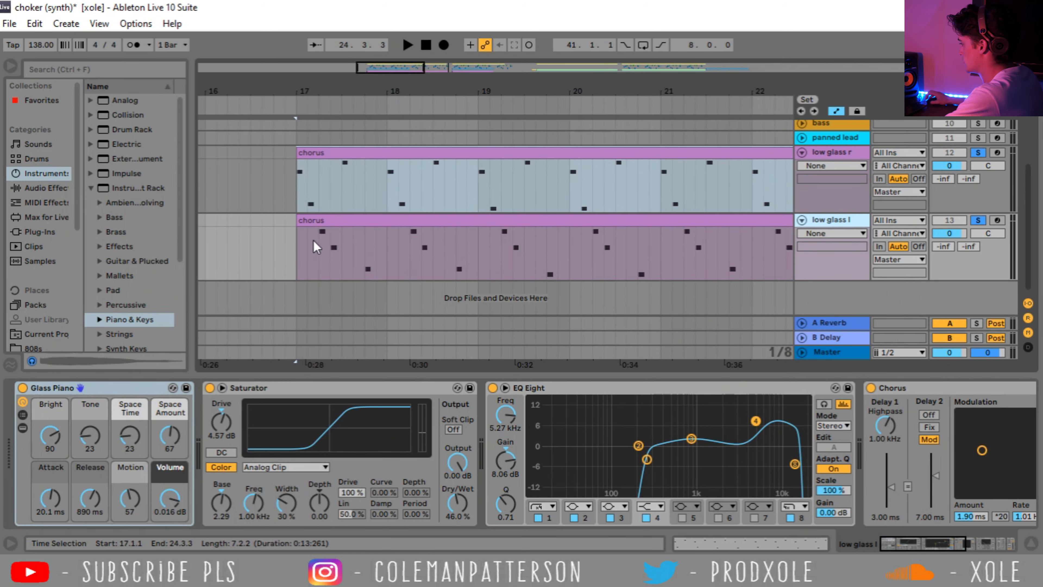
click(306, 242)
drag(364, 85, 292, 61)
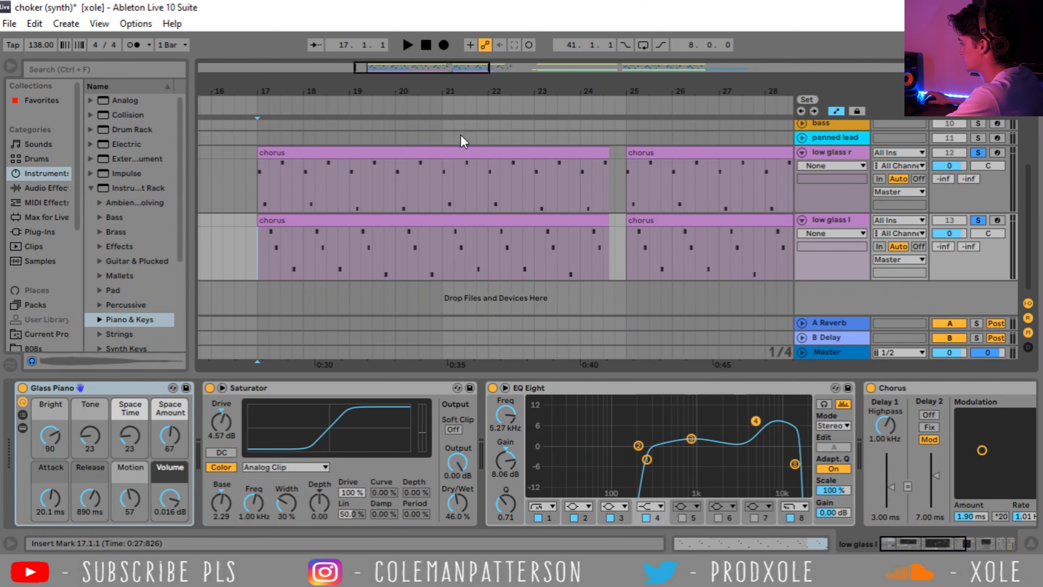
key(space)
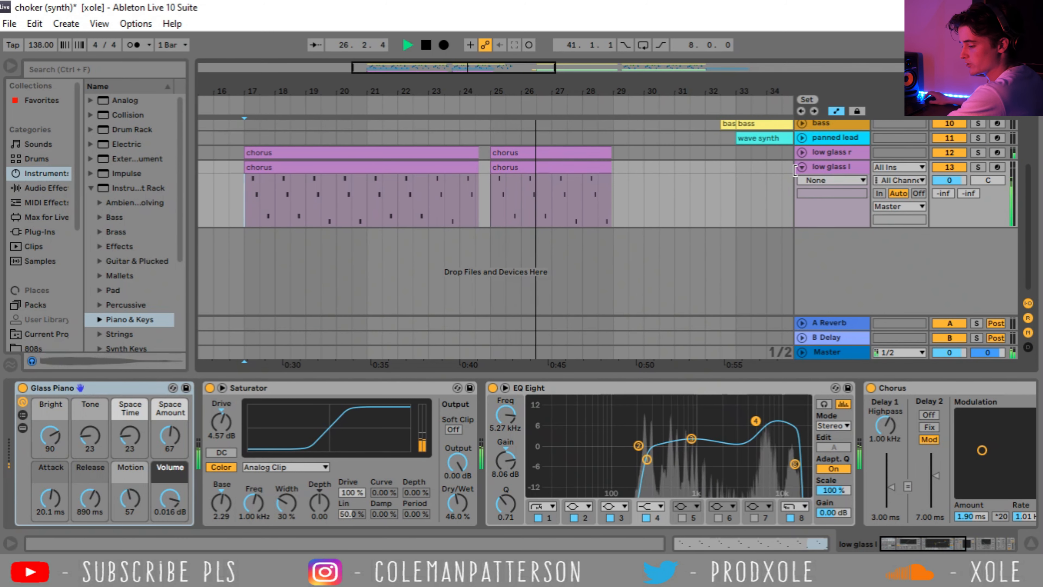
click(802, 167)
key(space)
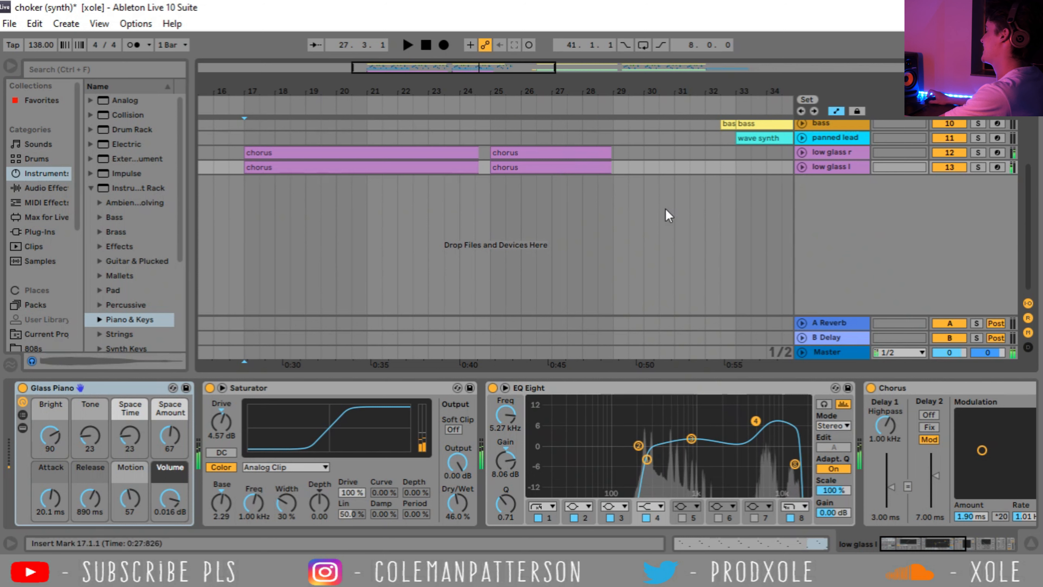
scroll(640, 206, up, 5)
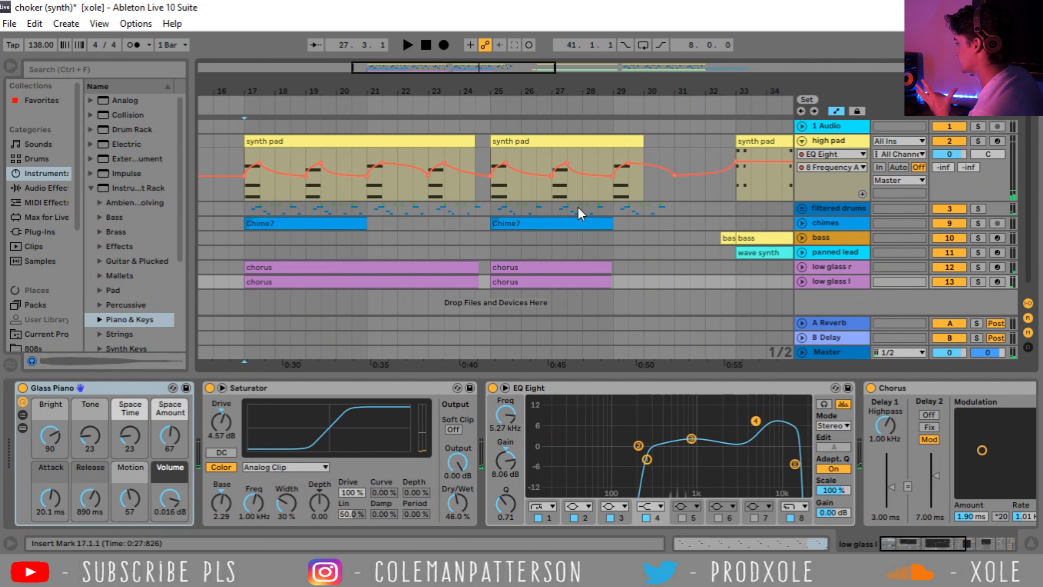
Hide the device view and audition Percussion folder samples, including Hits (09), Perc (03), Scrt 6, Scrt 8, WhitHT and WindNZ
click(1030, 544)
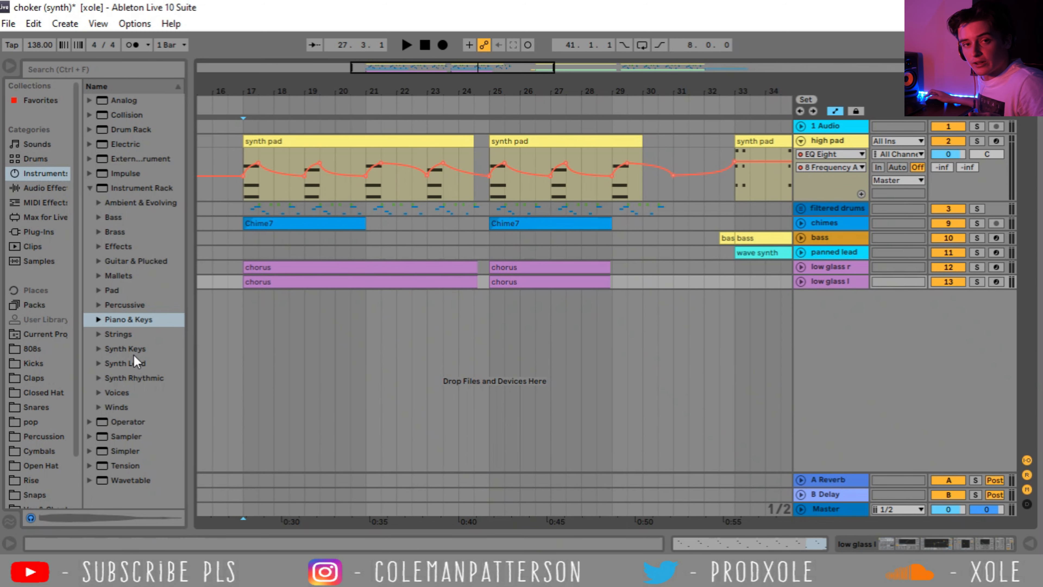
scroll(45, 362, down, 3)
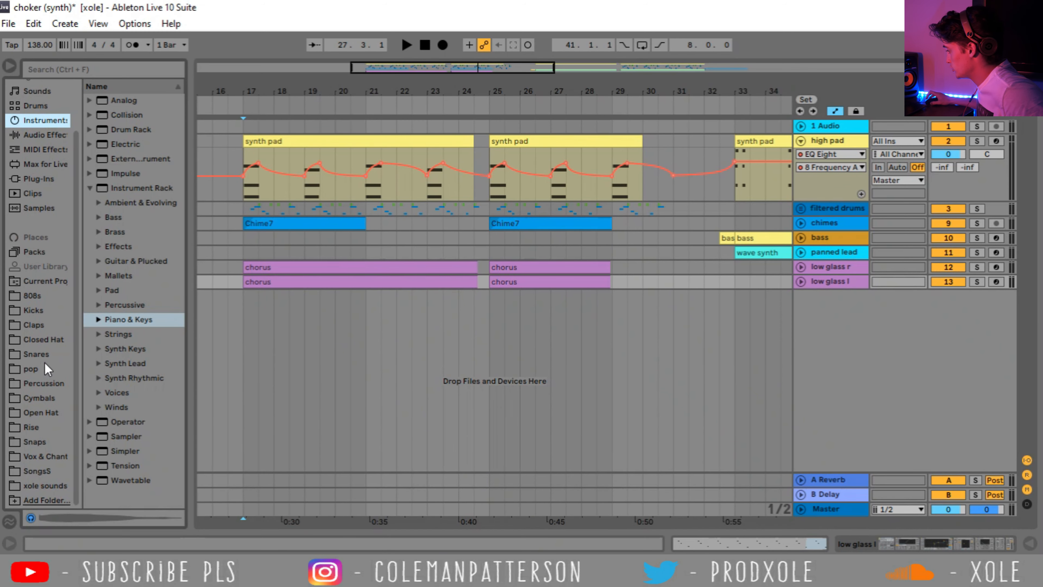
click(54, 384)
click(129, 280)
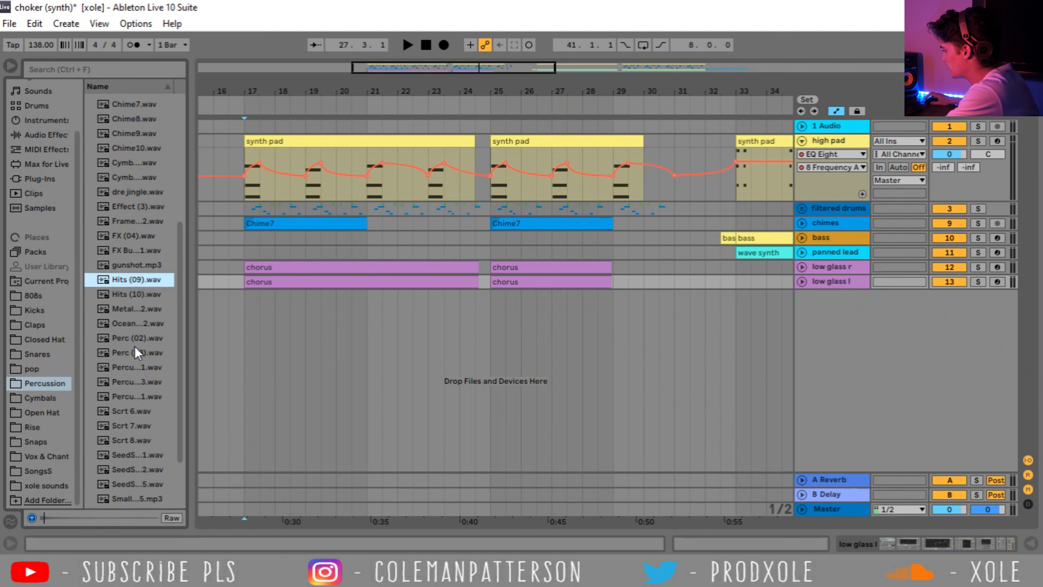
click(134, 350)
scroll(143, 414, down, 2)
click(133, 340)
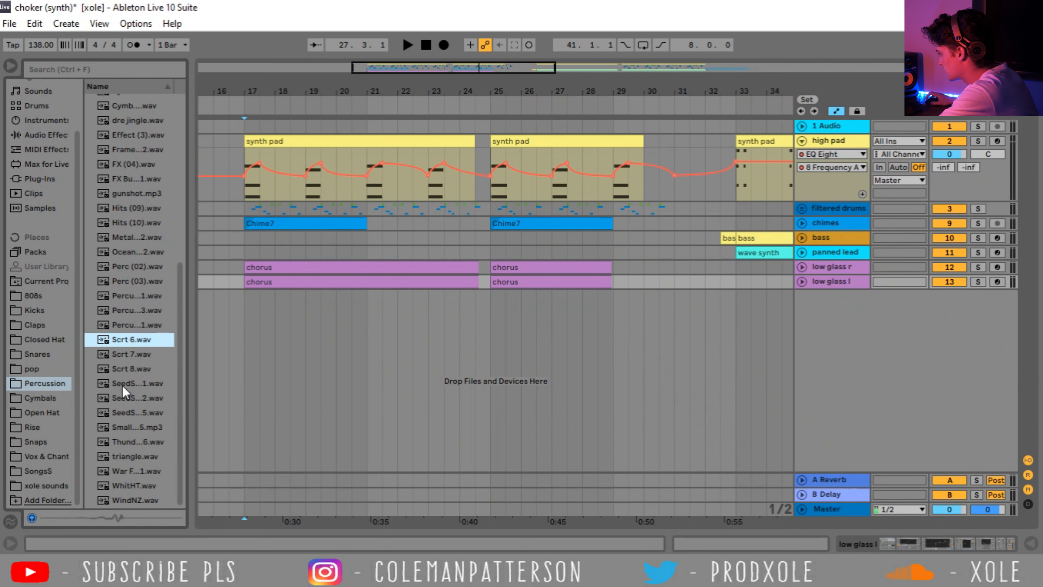
click(130, 370)
click(129, 488)
click(139, 500)
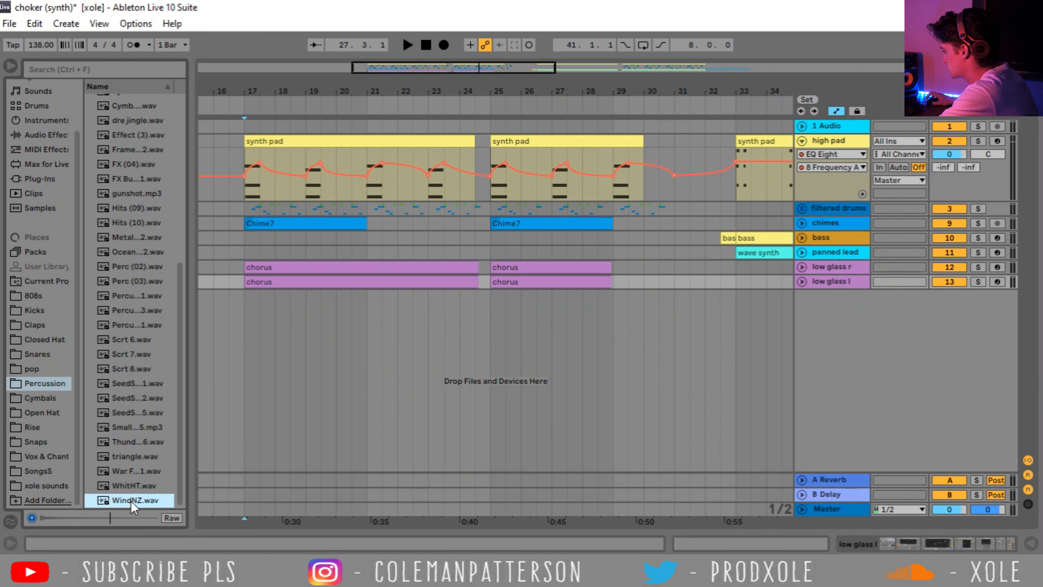
Place the WindNZ sample on a new audio track at bar 17, show its device view and play it
drag(245, 92, 310, 144)
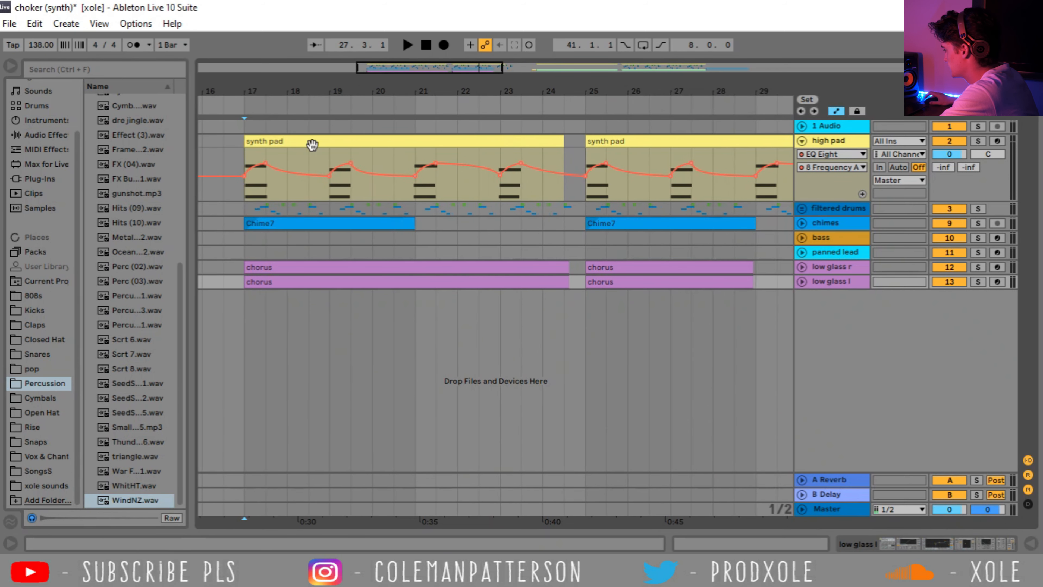
drag(172, 386, 243, 309)
key(shift+Tab)
key(space)
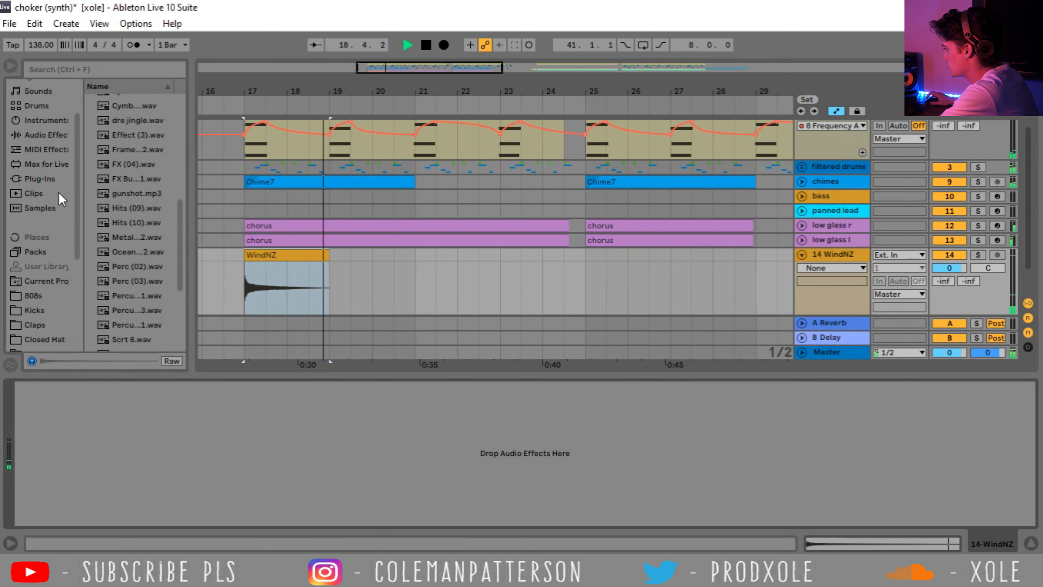
Add Erosion to the WindNZ track, set its frequency to 18.0 kHz and amount to 200, and listen to the result
click(45, 137)
key(space)
drag(125, 178, 82, 431)
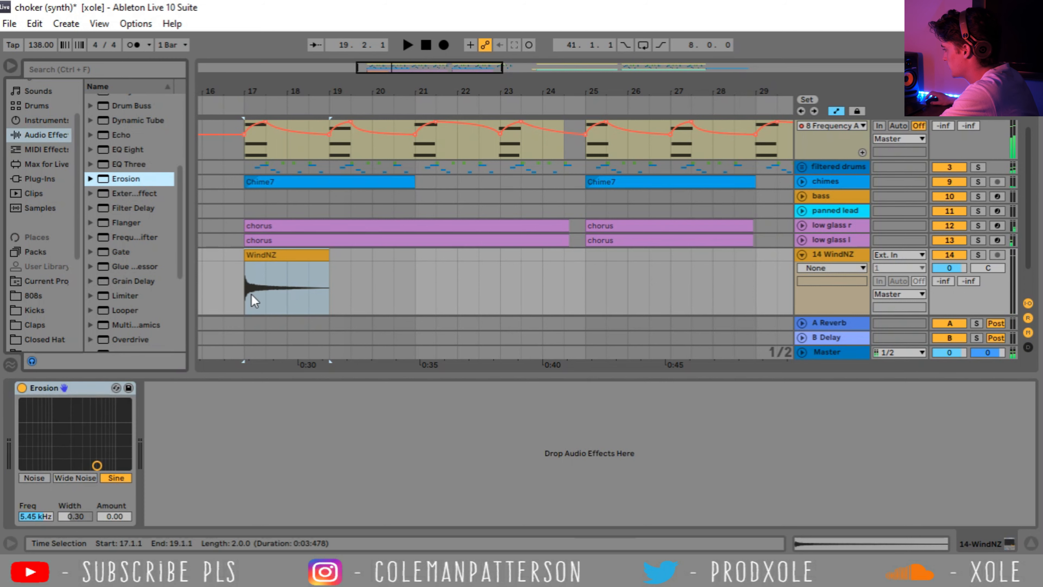
key(space)
drag(98, 465, 127, 404)
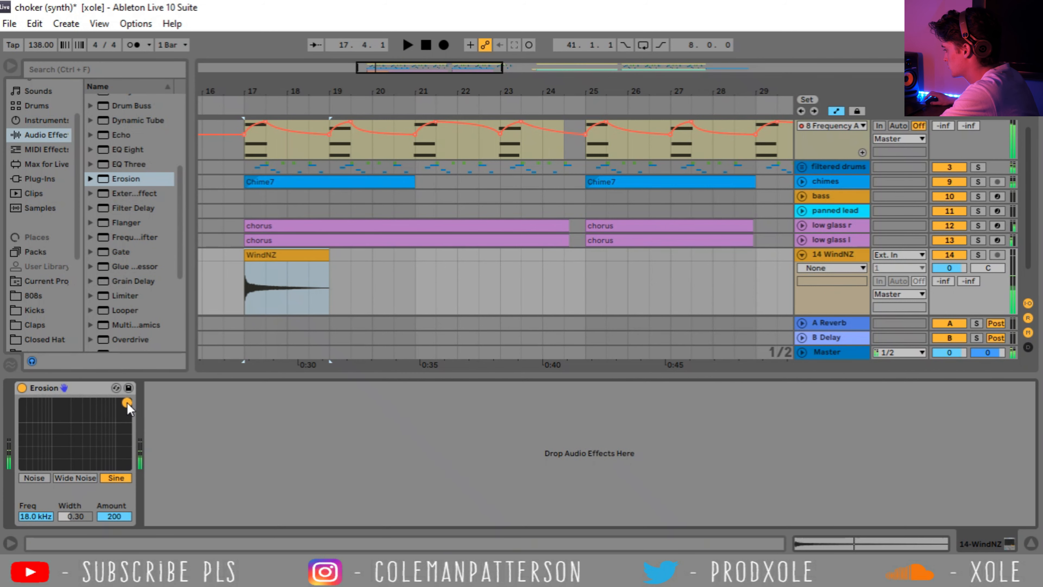
key(space)
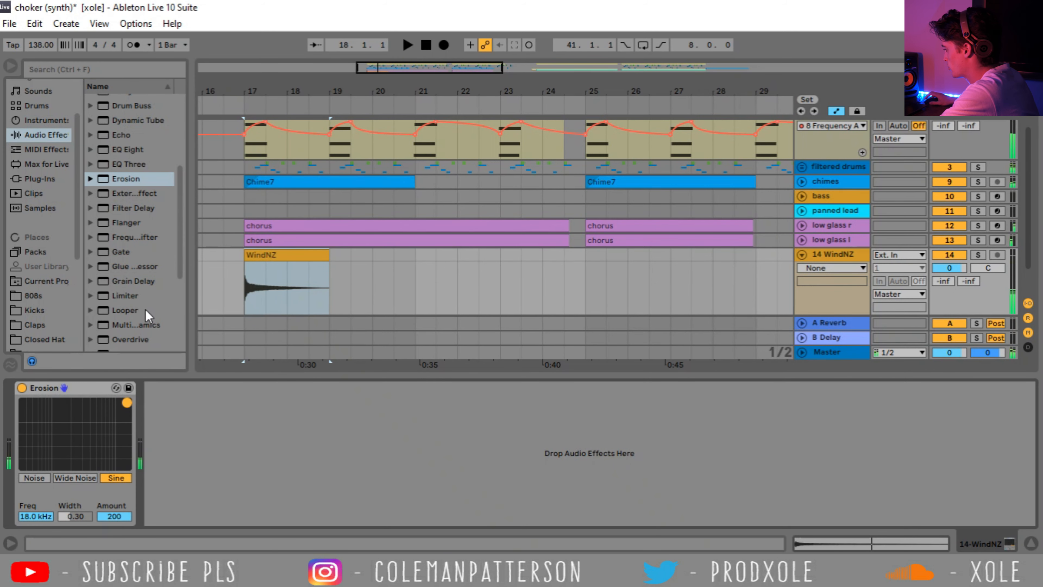
Add Flanger and Limiter to the WindNZ track, and set the Flanger's delay time to 0.47 ms and feedback to 0.56 during playback
double_click(127, 222)
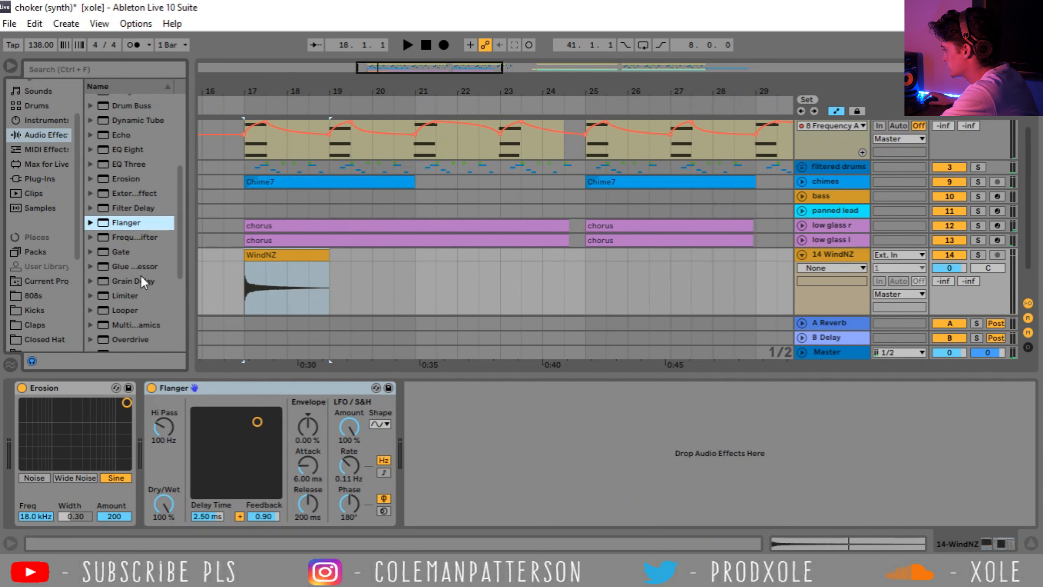
double_click(131, 295)
click(301, 250)
key(space)
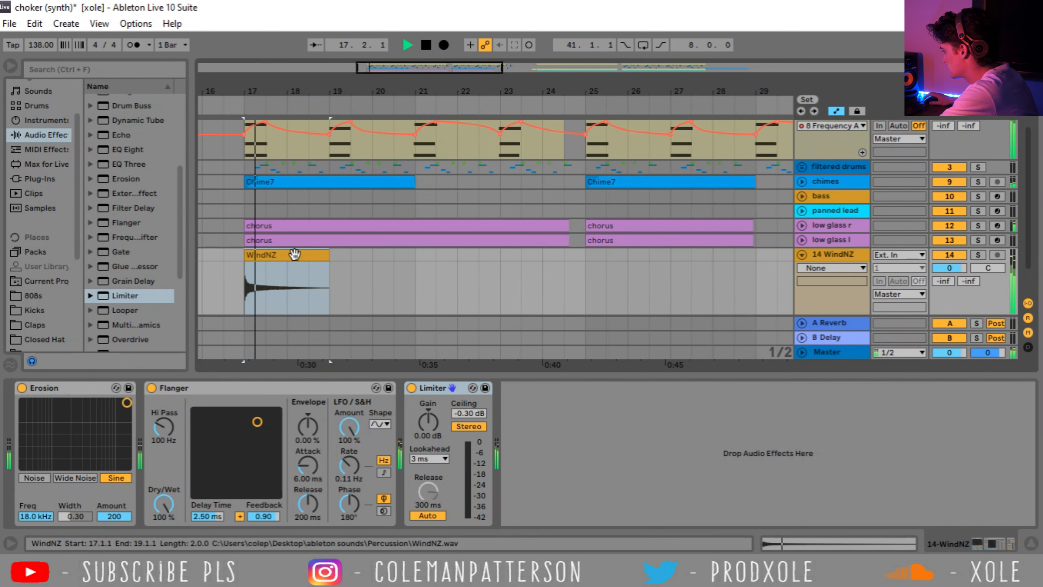
drag(255, 431, 225, 454)
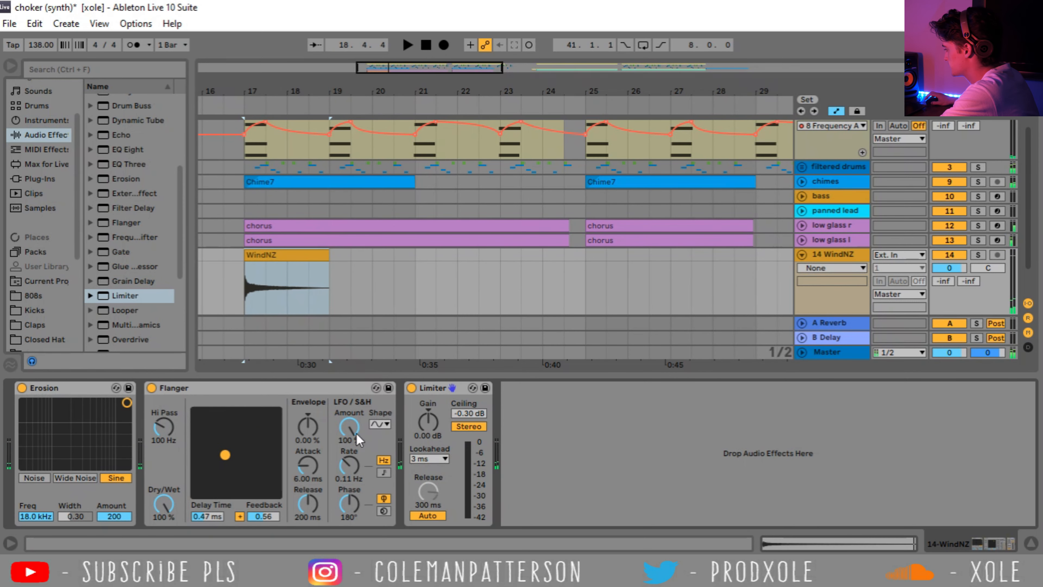
key(space)
Set the WindNZ track's volume to -5 dB and lengthen the Flanger's delay time while listening
click(946, 267)
text(-5)
key(Return)
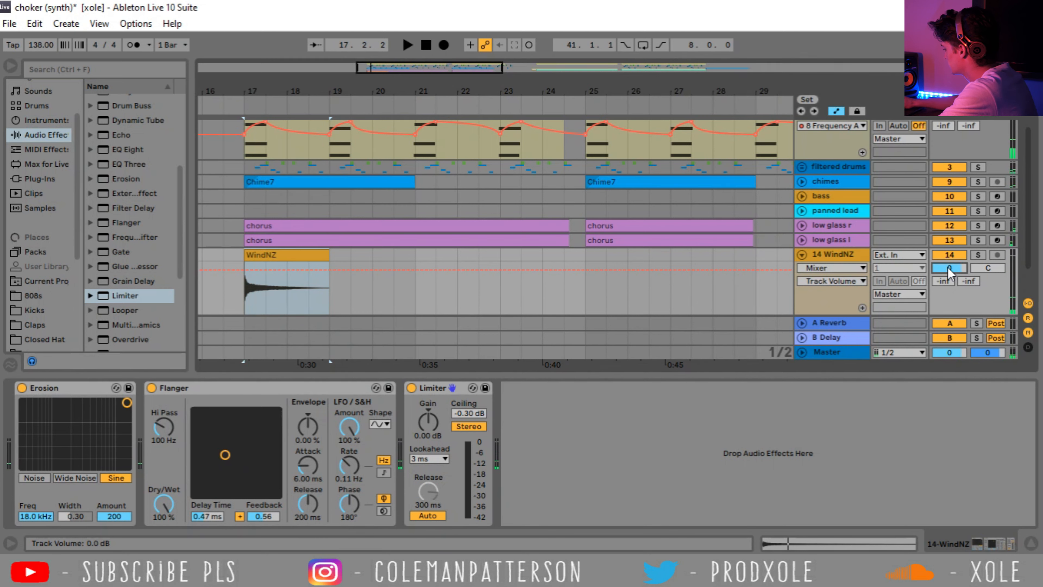
key(space)
drag(225, 454, 277, 451)
key(space)
key(space)
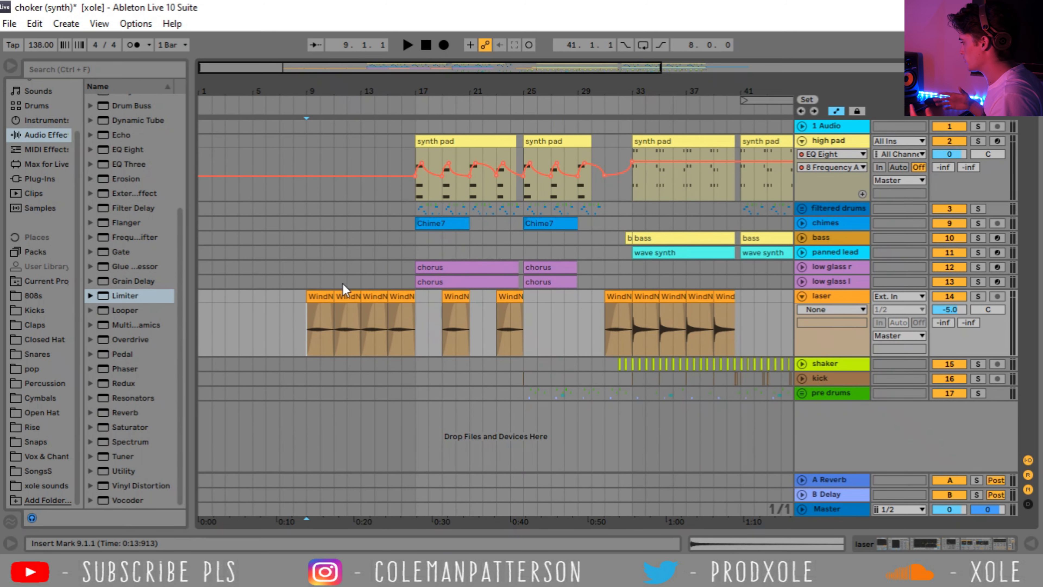
Examine the laser track's effect chain and select its first WindNZ clip, spanning bars 9 to 11
double_click(838, 292)
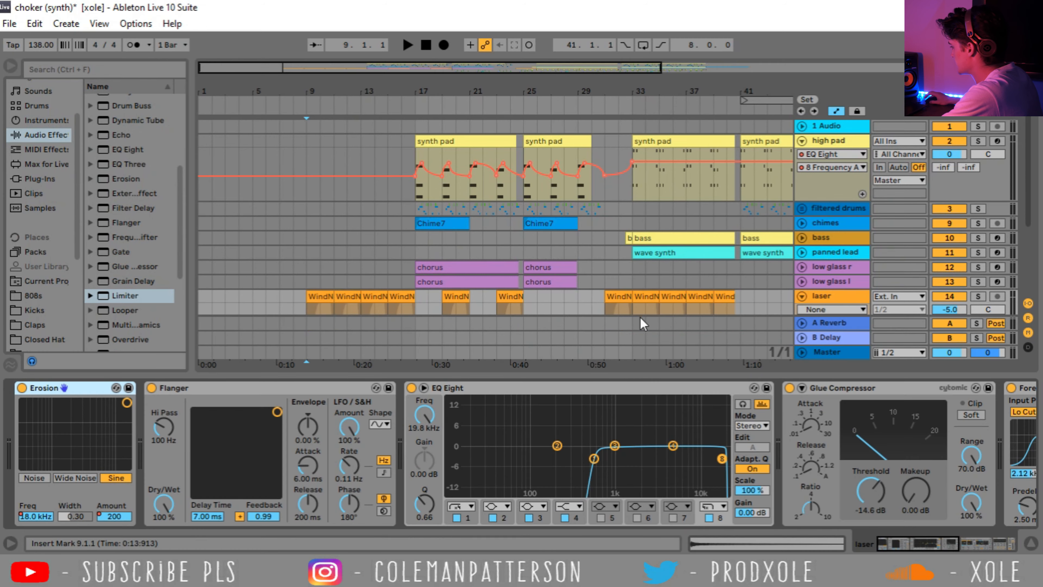
scroll(353, 289, down, 2)
double_click(319, 233)
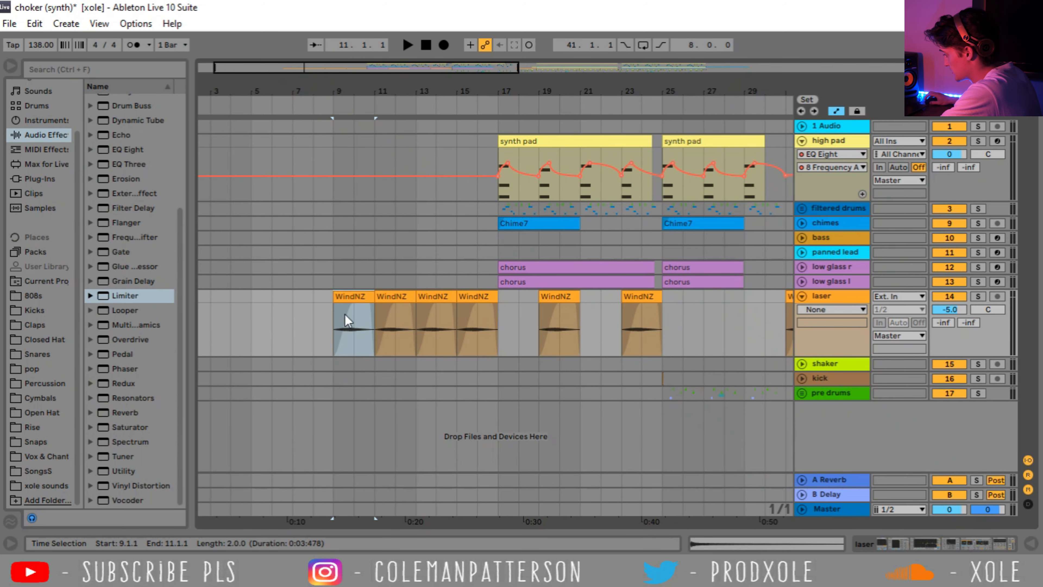
Display the laser track's Erosion automation, first for Frequency and then for Amount
click(842, 313)
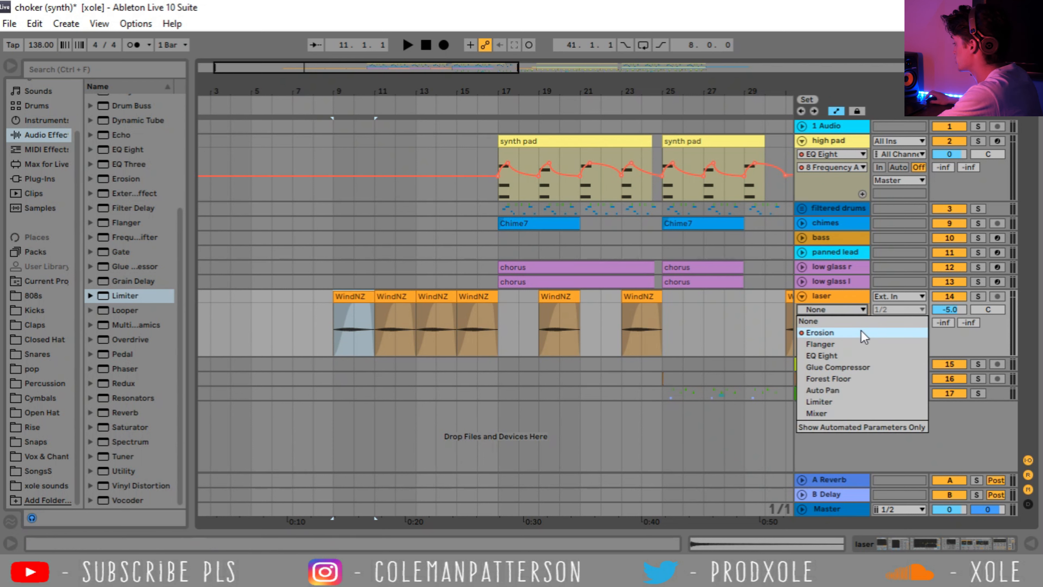
click(861, 331)
click(838, 322)
click(846, 429)
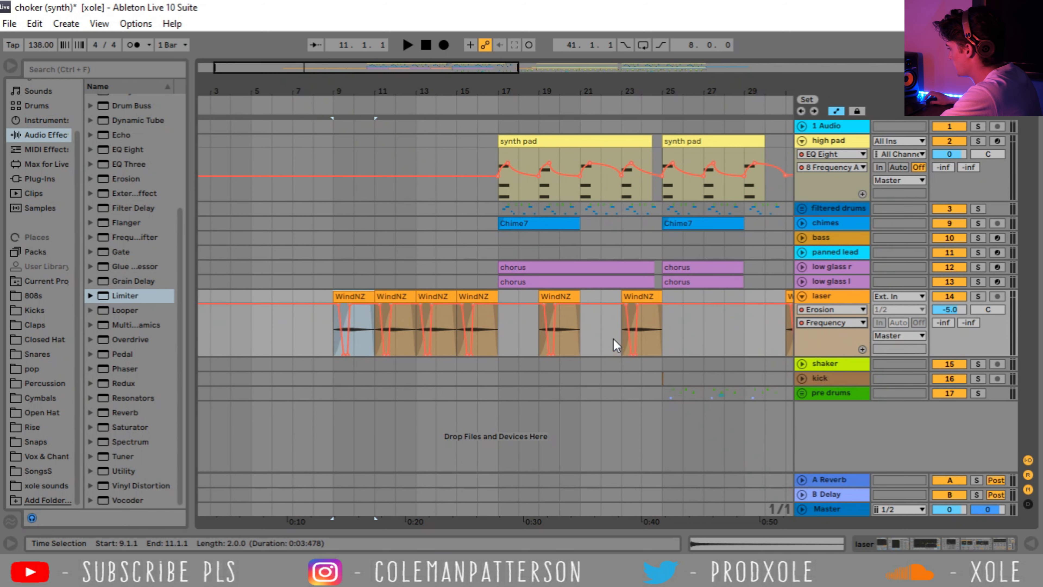
click(840, 324)
click(836, 361)
click(371, 342)
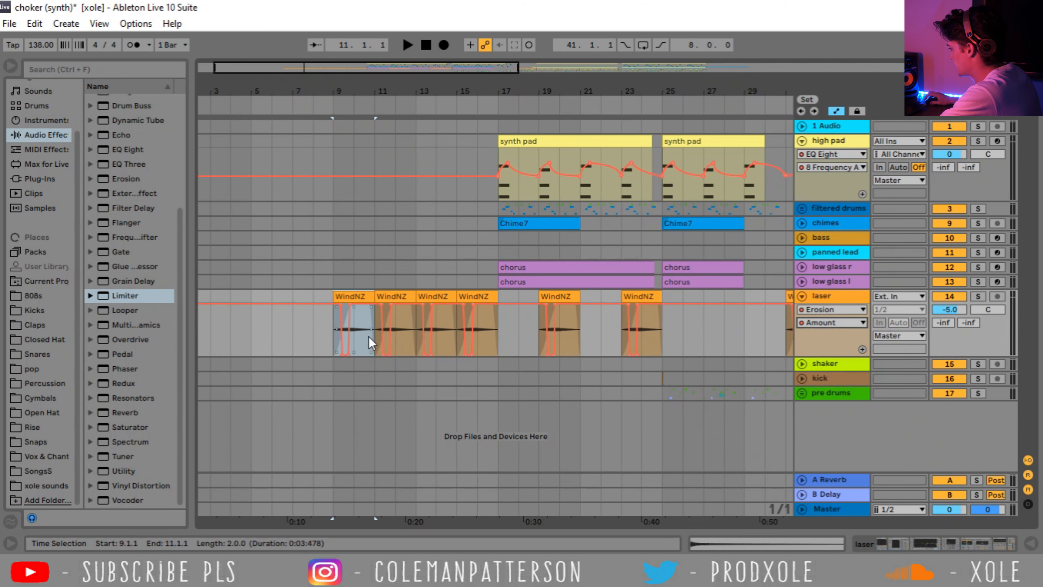
Hide the laser track's automation, show its devices again and play the WindNZ clips from bar 9
click(830, 308)
click(824, 321)
double_click(824, 296)
click(344, 254)
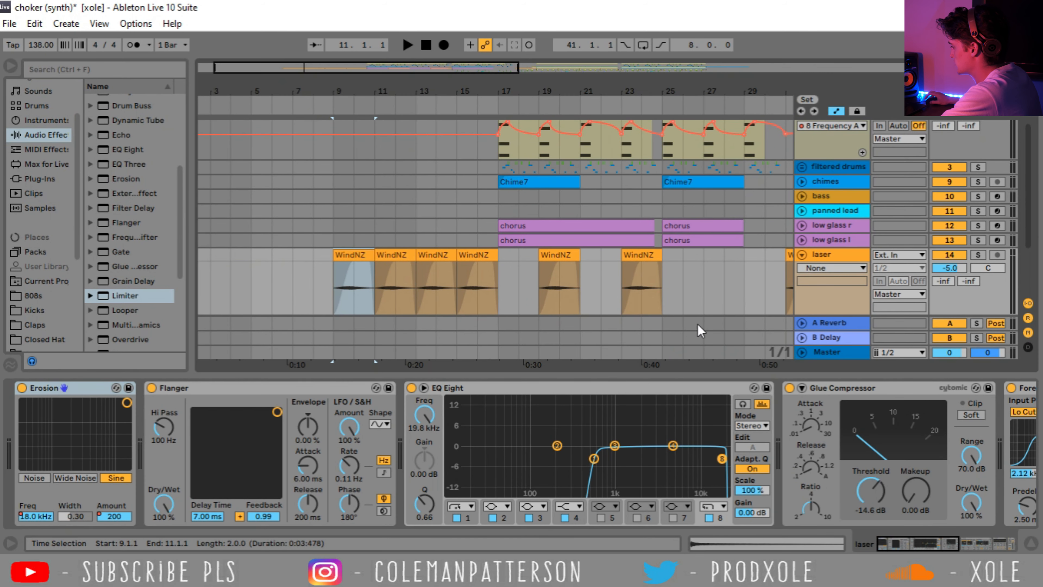
drag(366, 92, 308, 105)
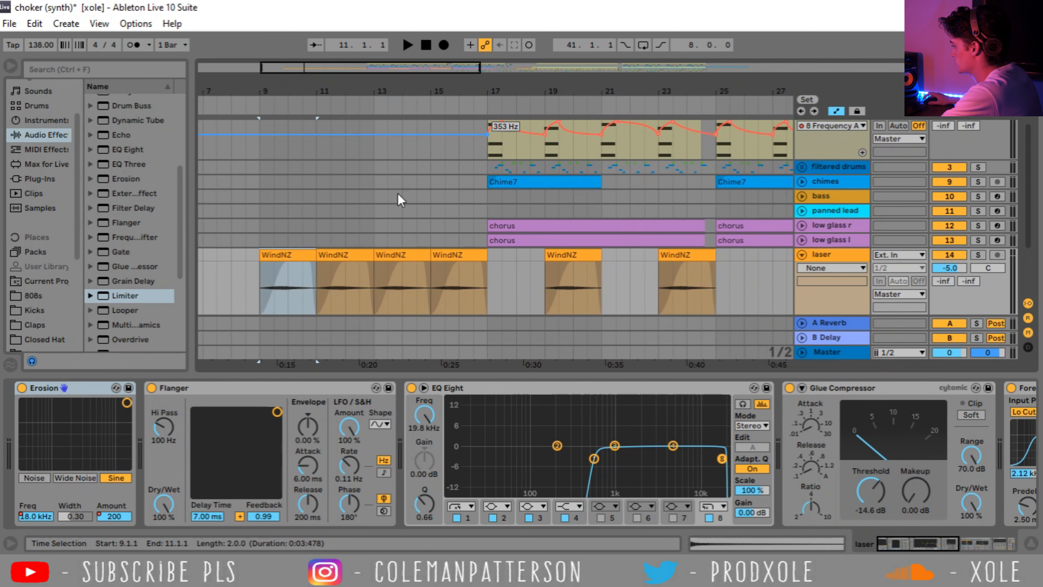
scroll(510, 266, down, 3)
key(space)
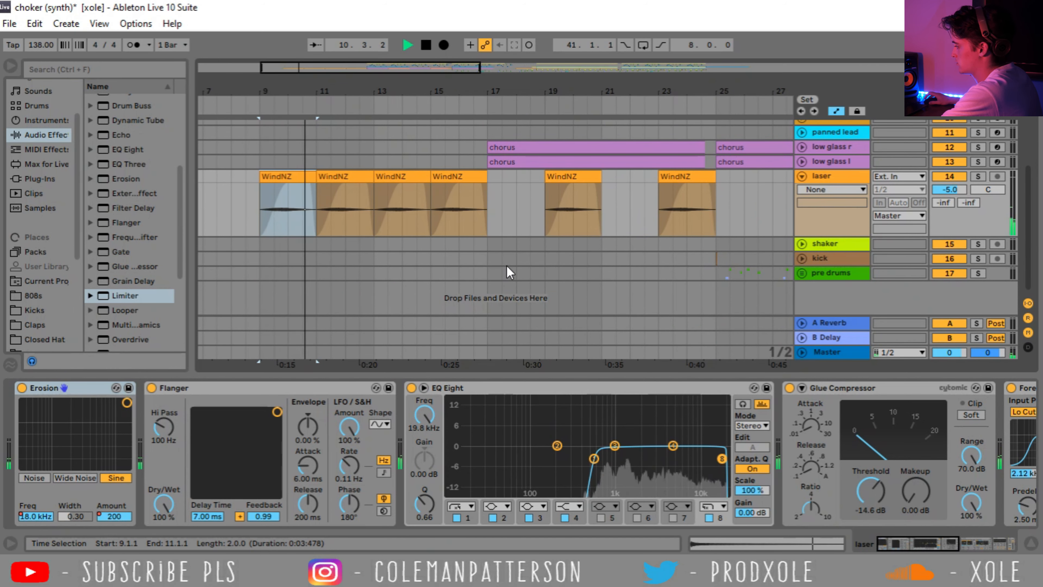
Select bars 9 to 17 on the high pad track and compare them with the laser clips during playback
scroll(473, 252, up, 4)
drag(284, 162, 498, 144)
scroll(460, 213, down, 3)
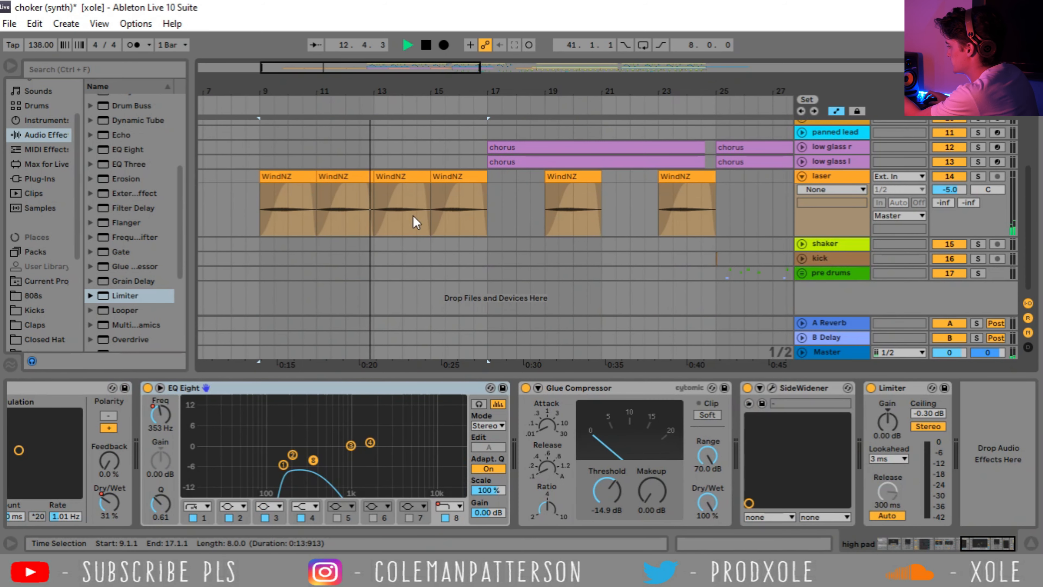
scroll(395, 217, up, 3)
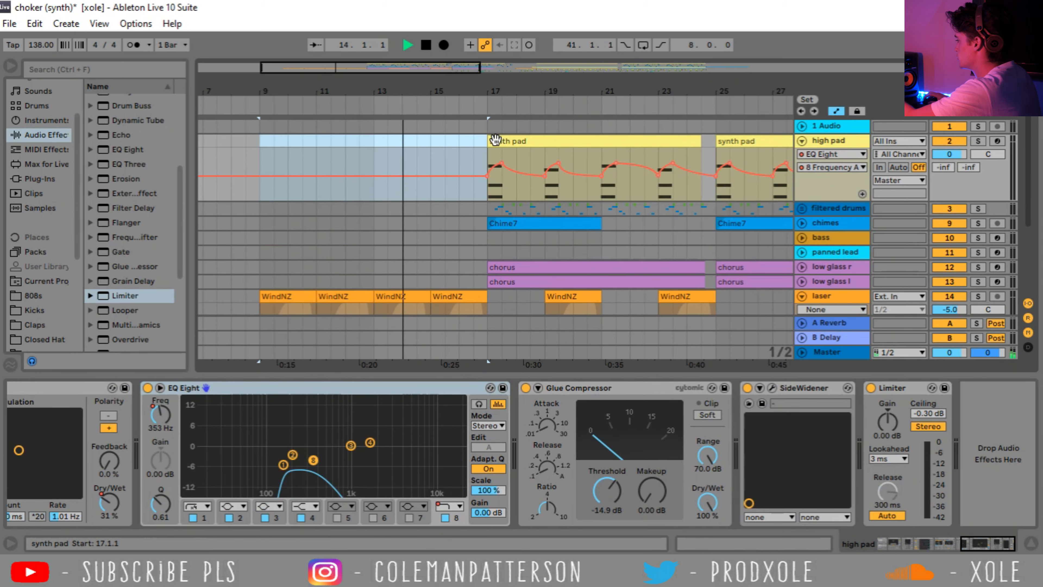
click(495, 168)
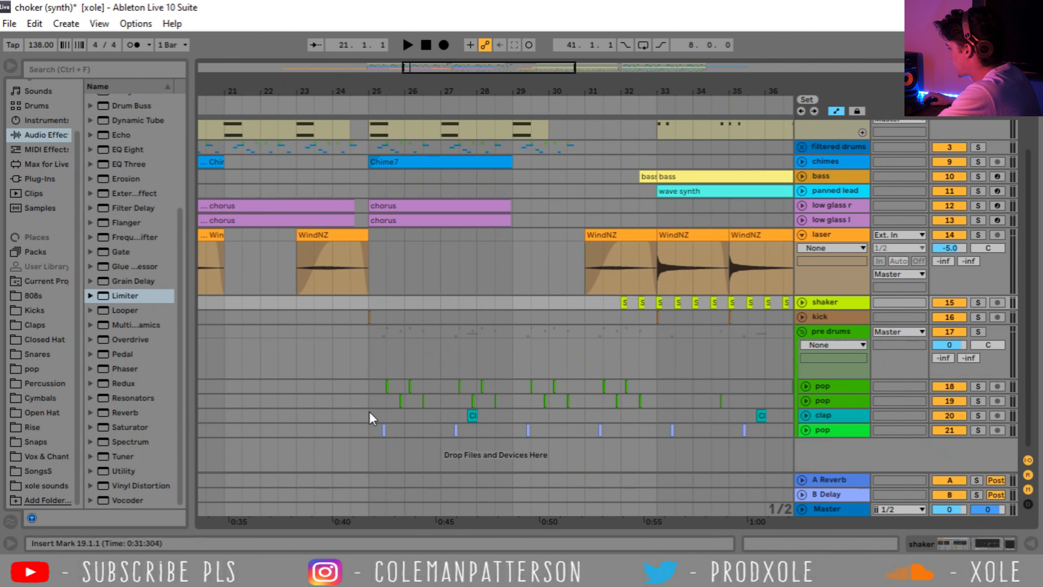
Solo the pre drums group, play it from bar 25 and examine the first pop track's effect chain
click(369, 415)
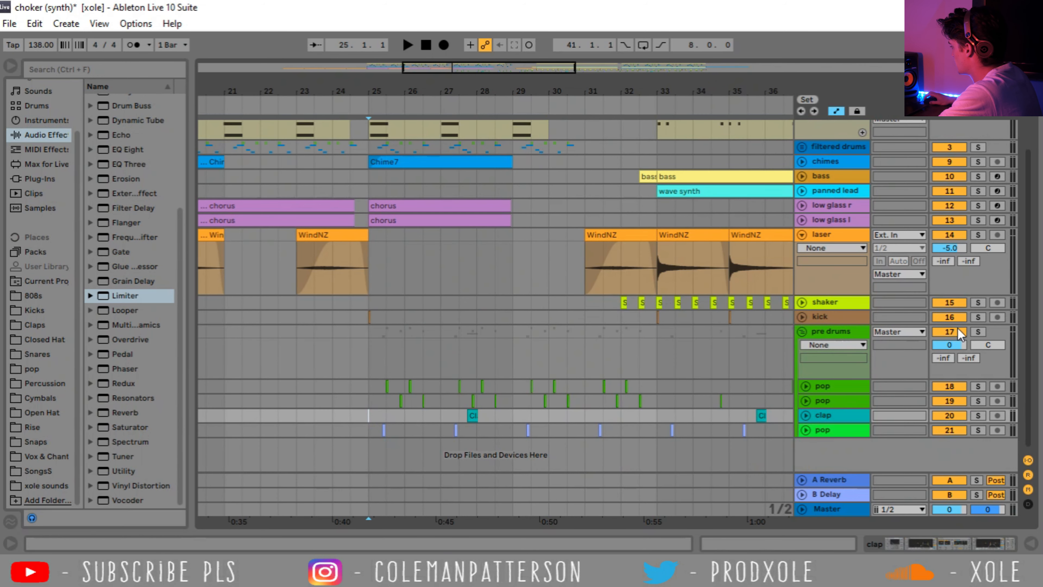
click(976, 333)
key(space)
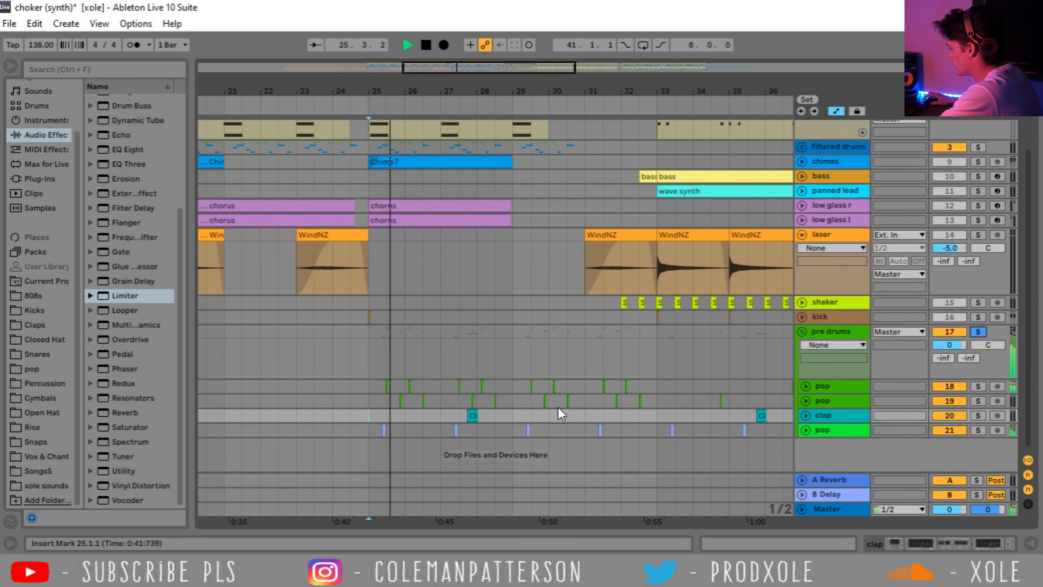
double_click(822, 386)
scroll(875, 313, down, 4)
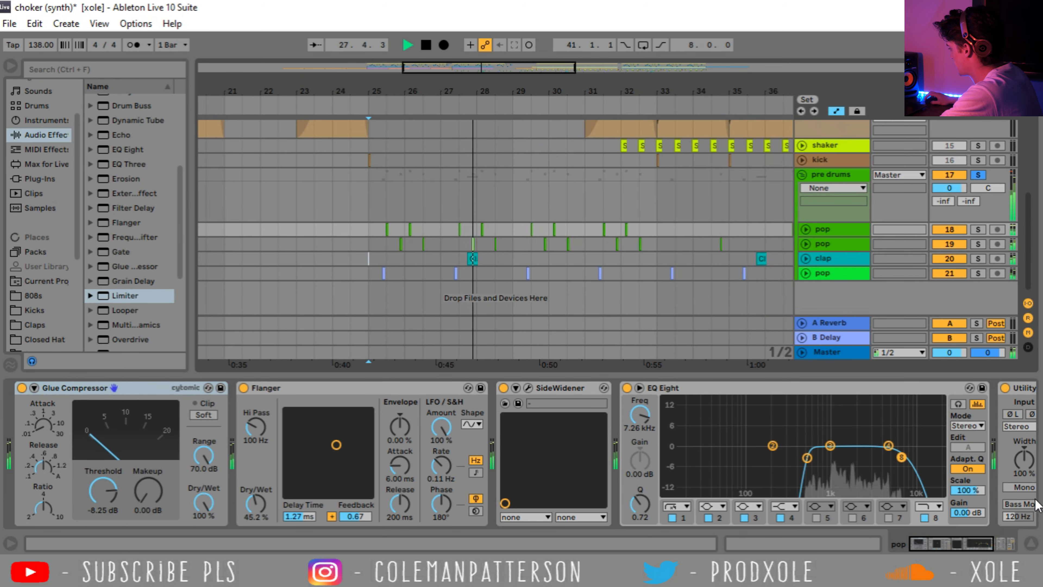
click(1030, 543)
key(space)
Solo the shaker track, play it from bar 32 and unfold it to inspect the SeedShell clips' spacing
click(620, 303)
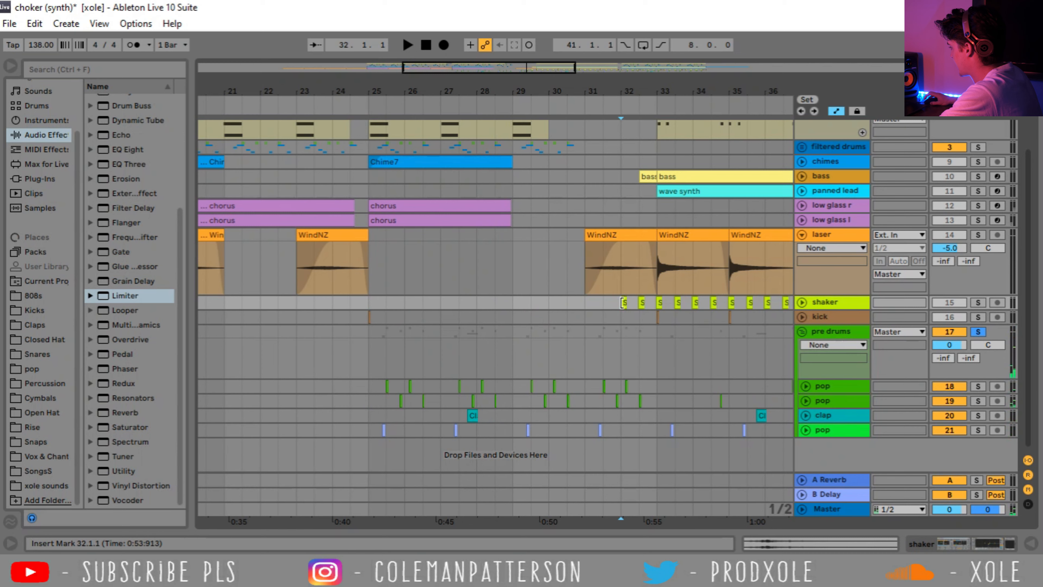
click(979, 302)
key(space)
drag(662, 91, 459, 140)
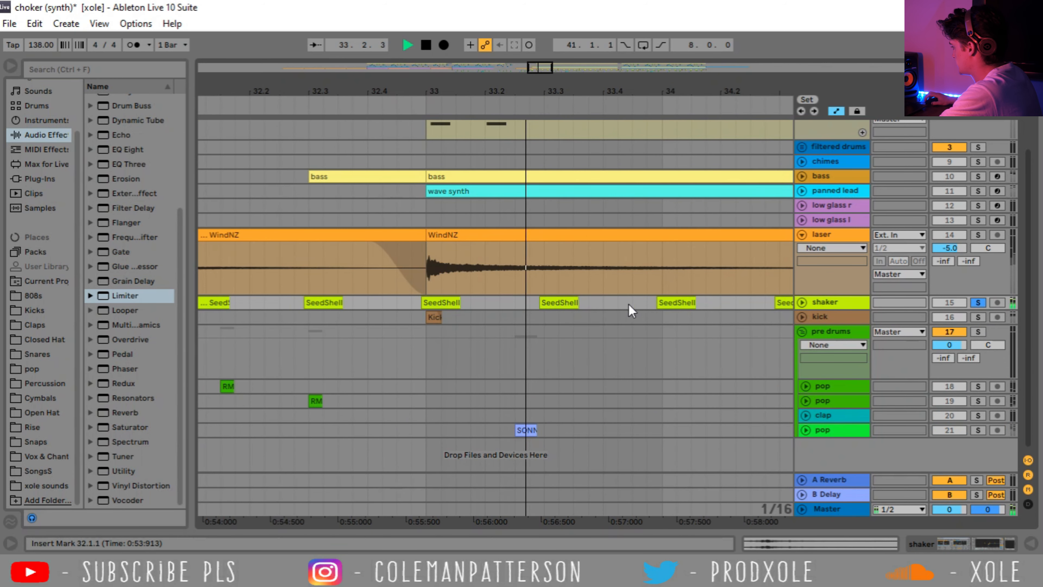
key(space)
click(800, 302)
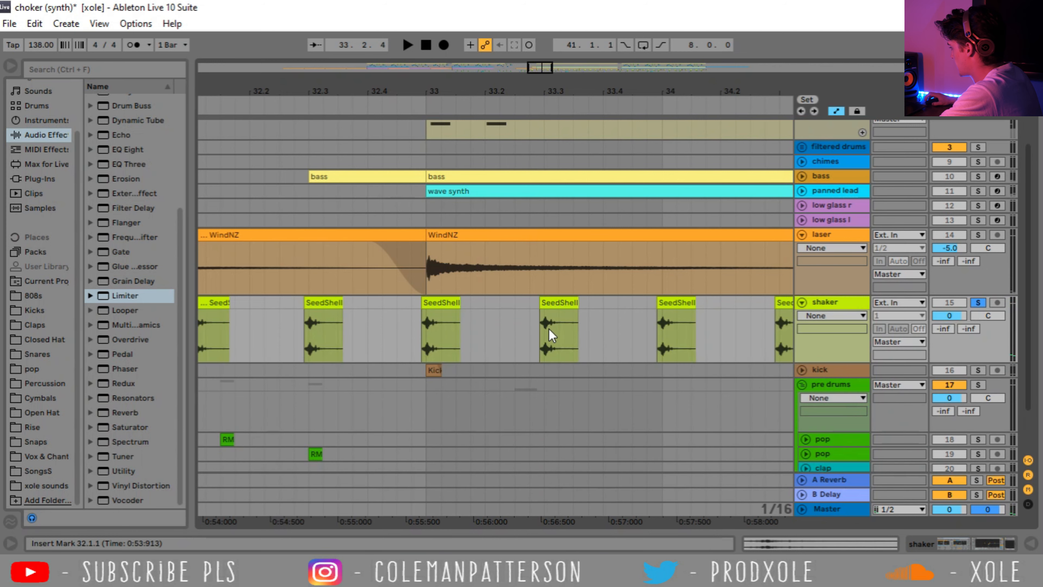
drag(442, 90, 524, 65)
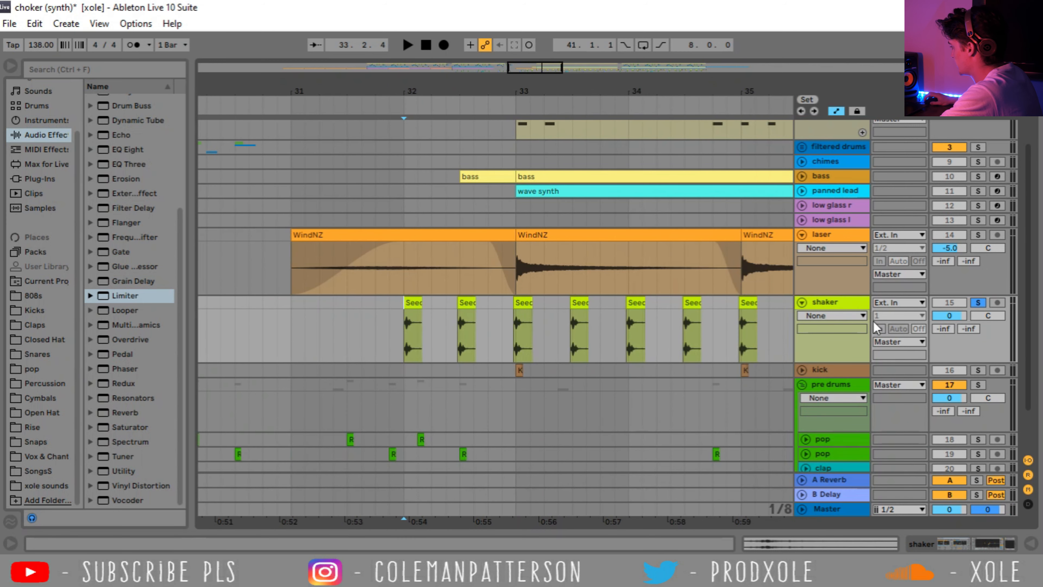
Show the shaker's devices and compare its playback with the Forest Floor reverb switched off and back on
double_click(853, 301)
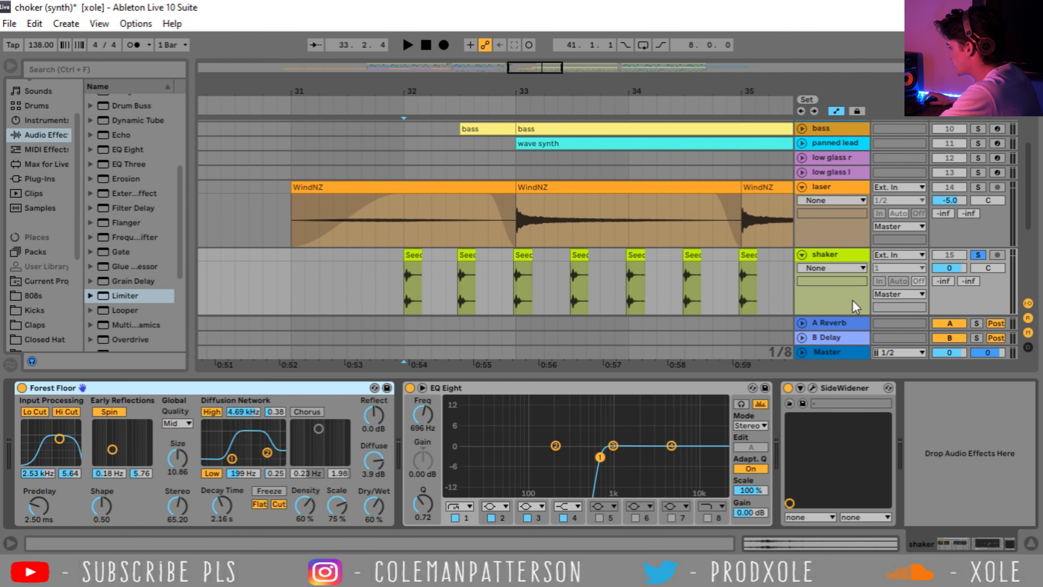
click(22, 387)
key(space)
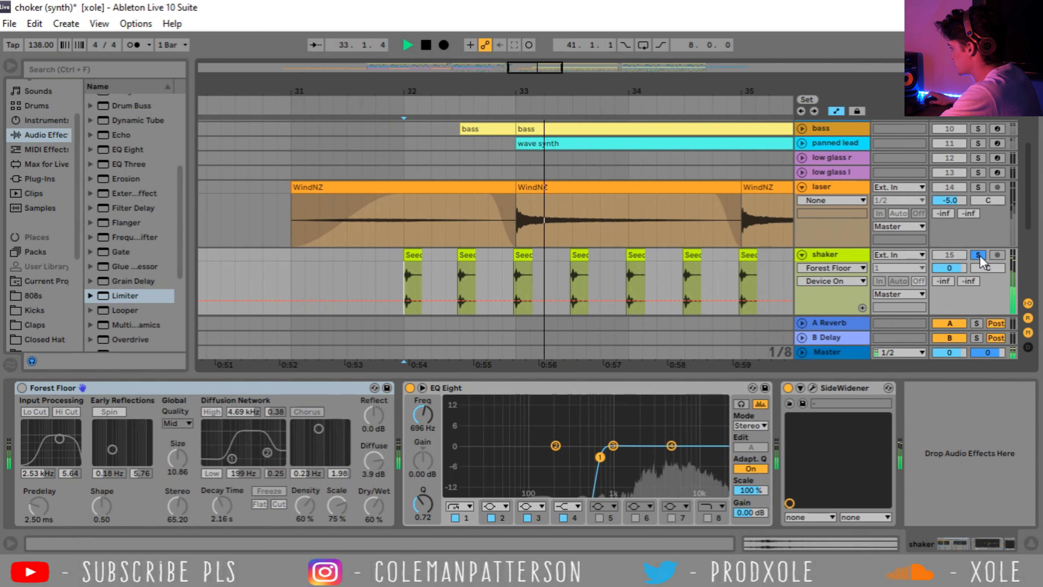
key(space)
click(22, 388)
key(space)
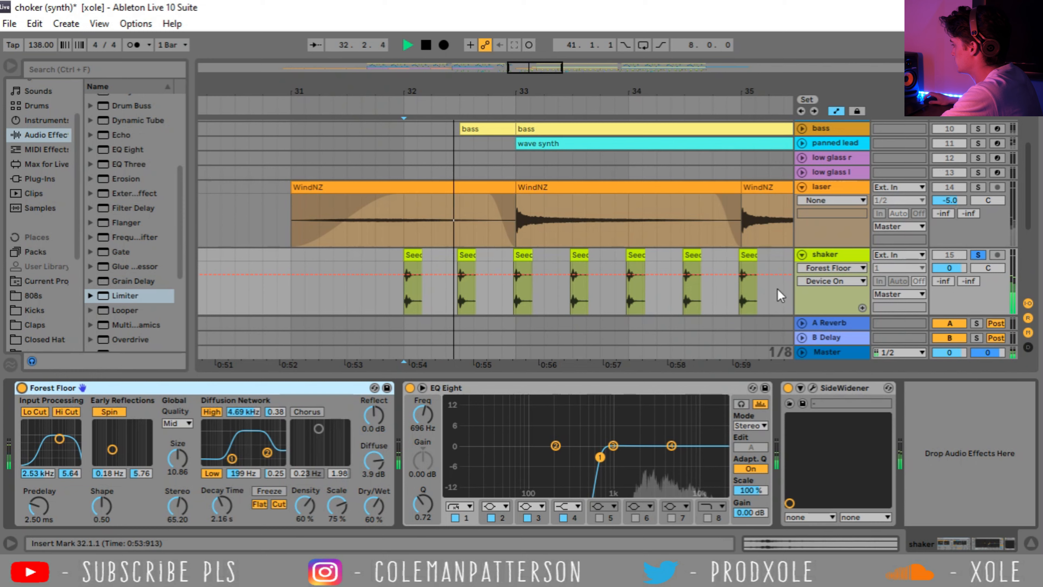
Set the playback start at bar 33 on the kick track, and fold the laser, shaker, kick and pre drums tracks
scroll(513, 163, down, 3)
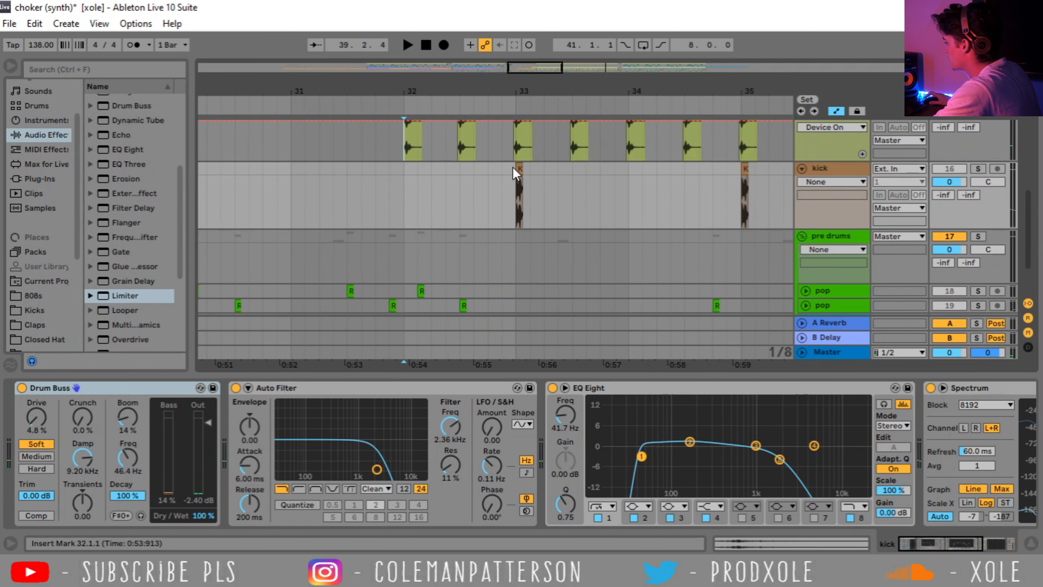
click(513, 189)
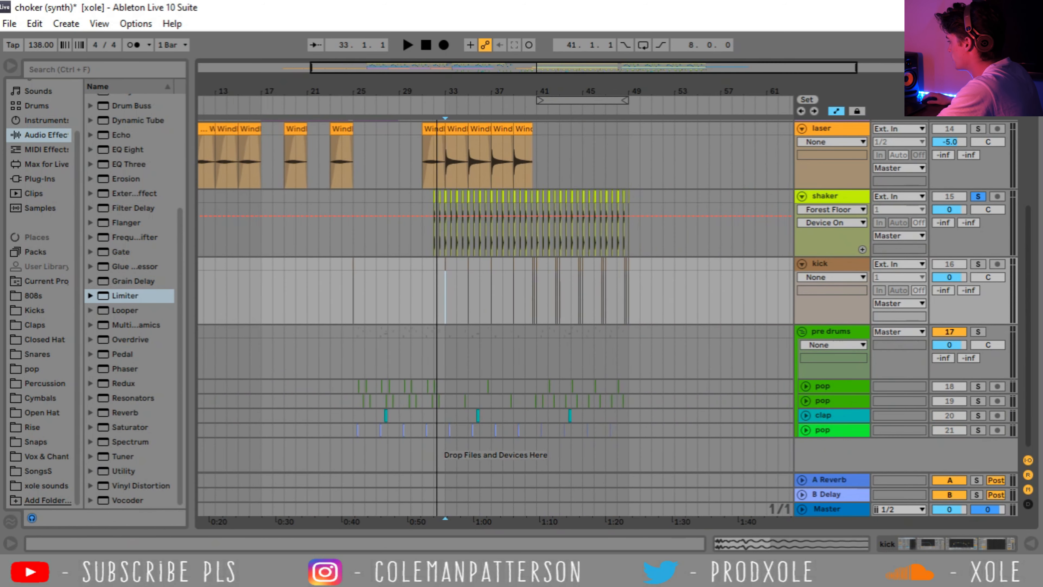
scroll(455, 173, up, 5)
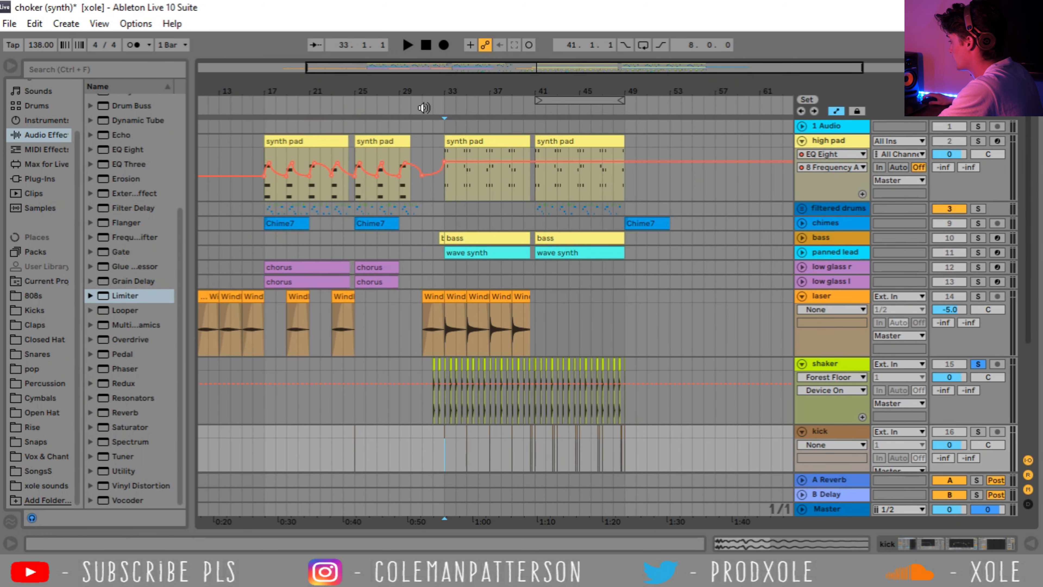
click(802, 296)
click(802, 311)
click(802, 325)
click(801, 340)
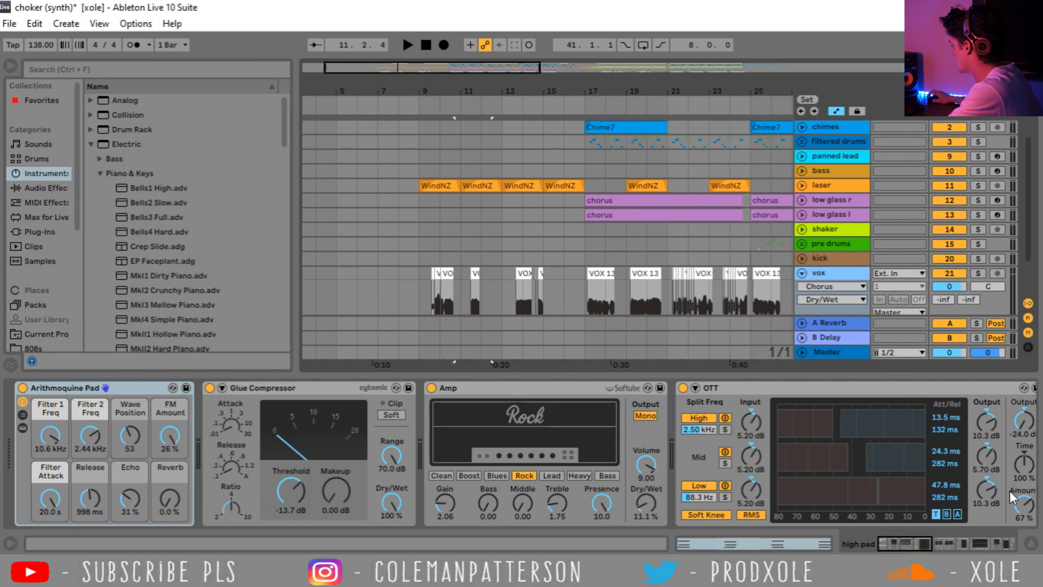
Set the playback start at bar 9 and show the vox track's devices from the beginning of the chain
click(1029, 544)
click(417, 339)
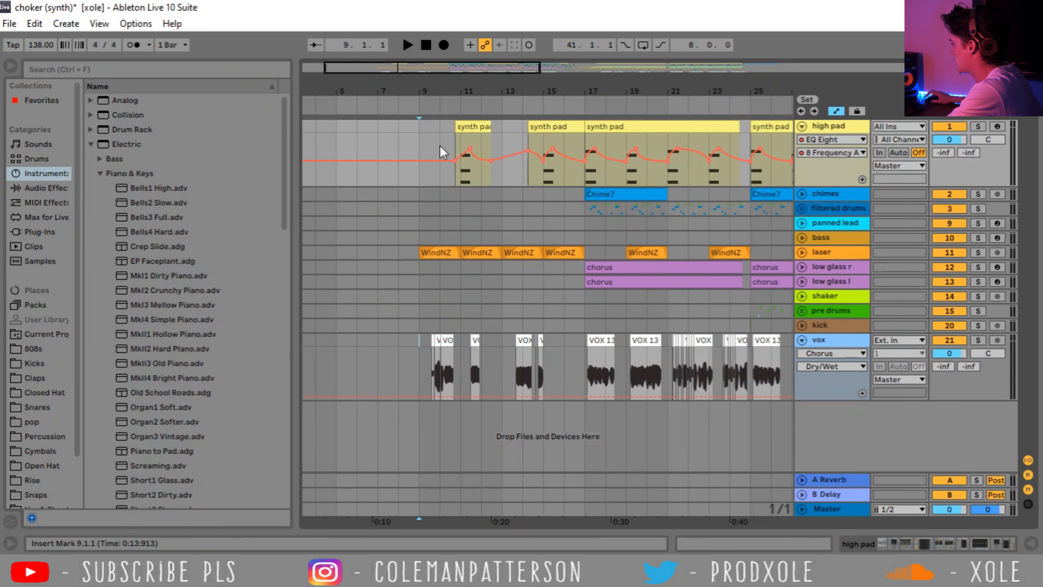
drag(448, 94, 431, 128)
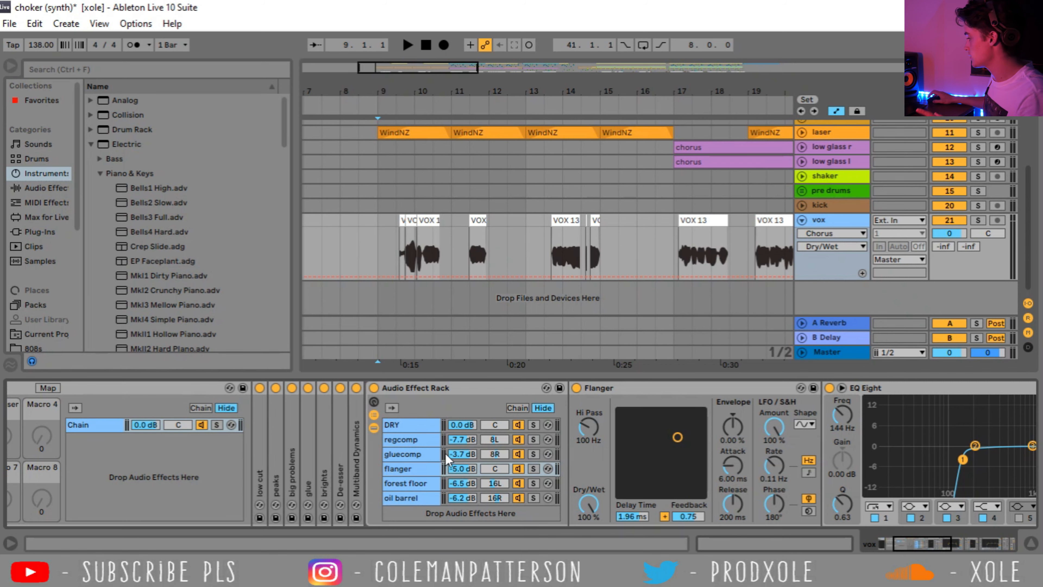
drag(906, 548, 866, 546)
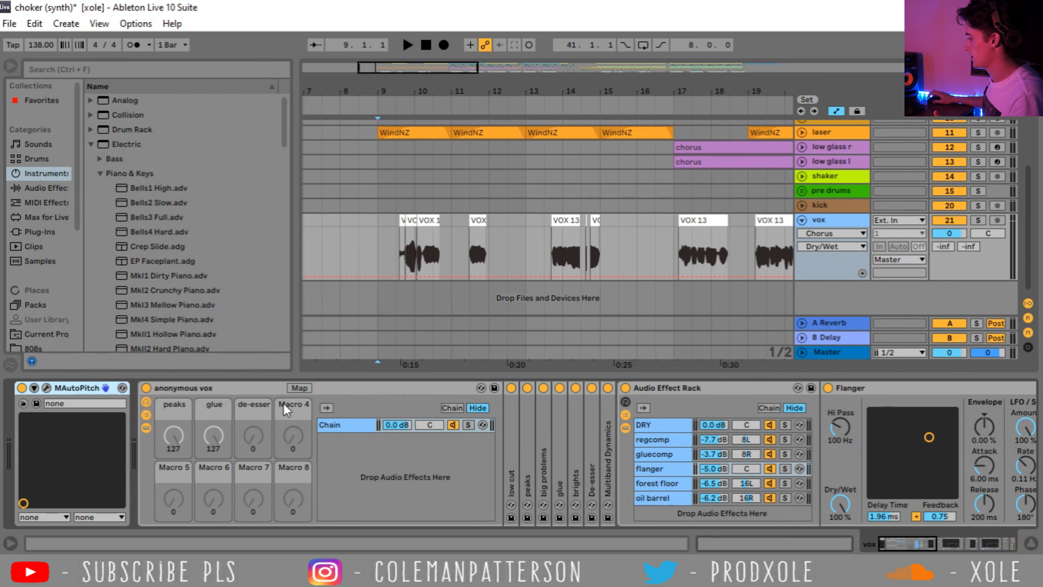
Examine the vox track's anonymous vox rack, folding the Audio Effect Rack to see the Chorus and EQ Eight behind it
click(199, 386)
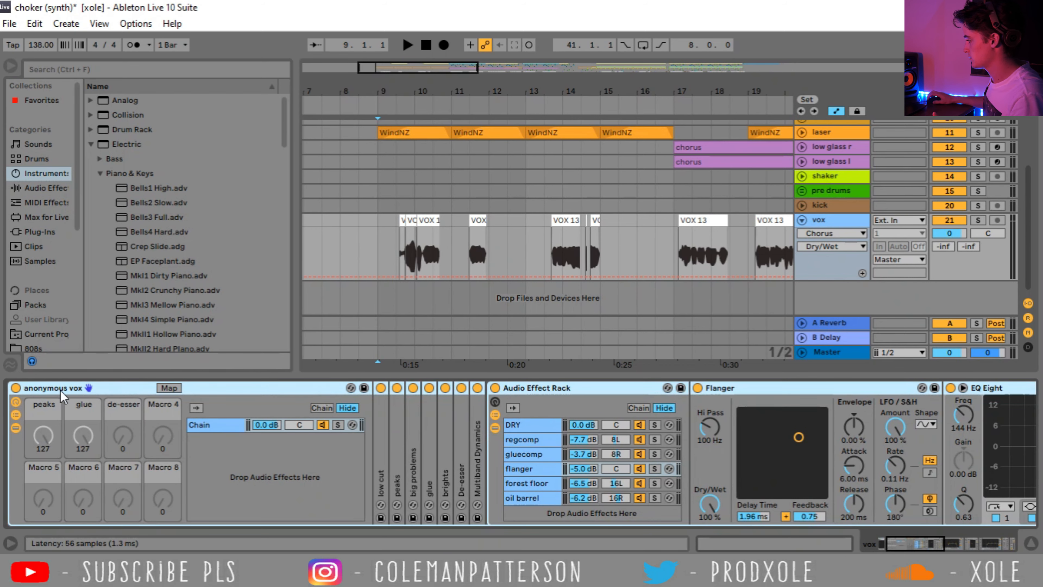
double_click(570, 389)
double_click(269, 388)
drag(970, 548, 928, 549)
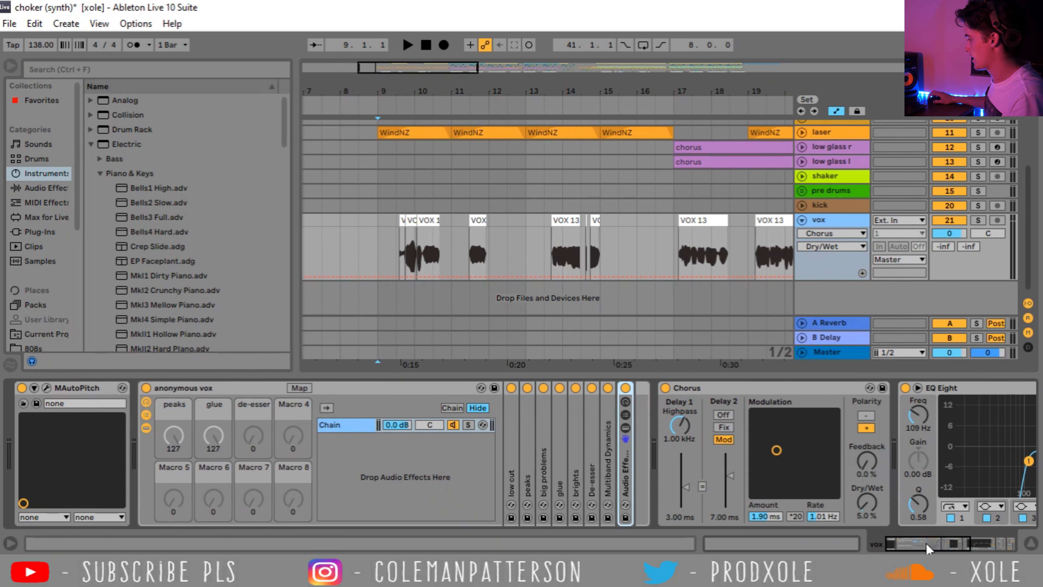
Unfold the vox track's Audio Effect Rack and examine its parallel chains, including flanger, forest floor and oil barrel
click(192, 390)
click(627, 470)
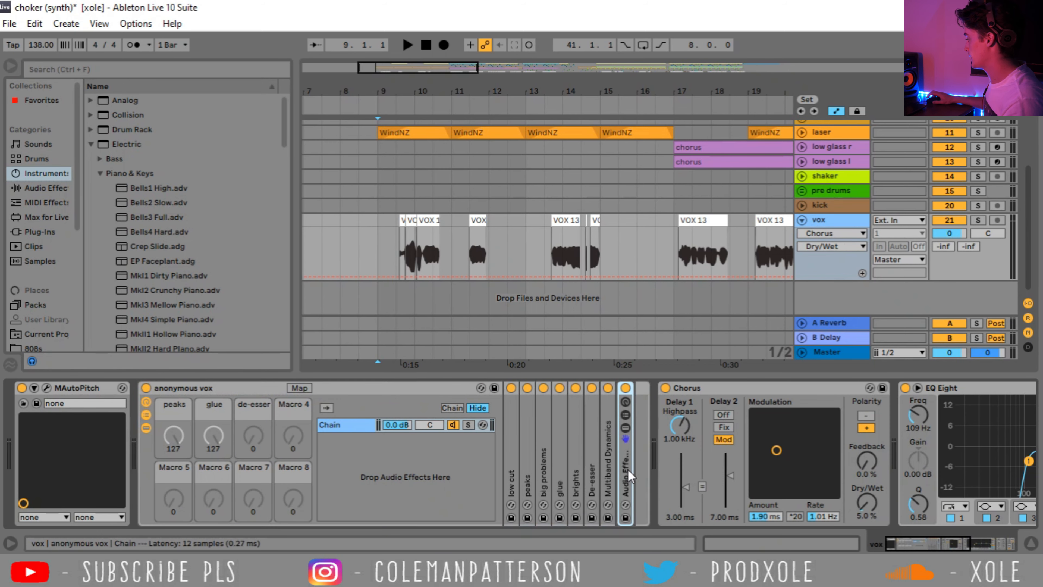
double_click(626, 469)
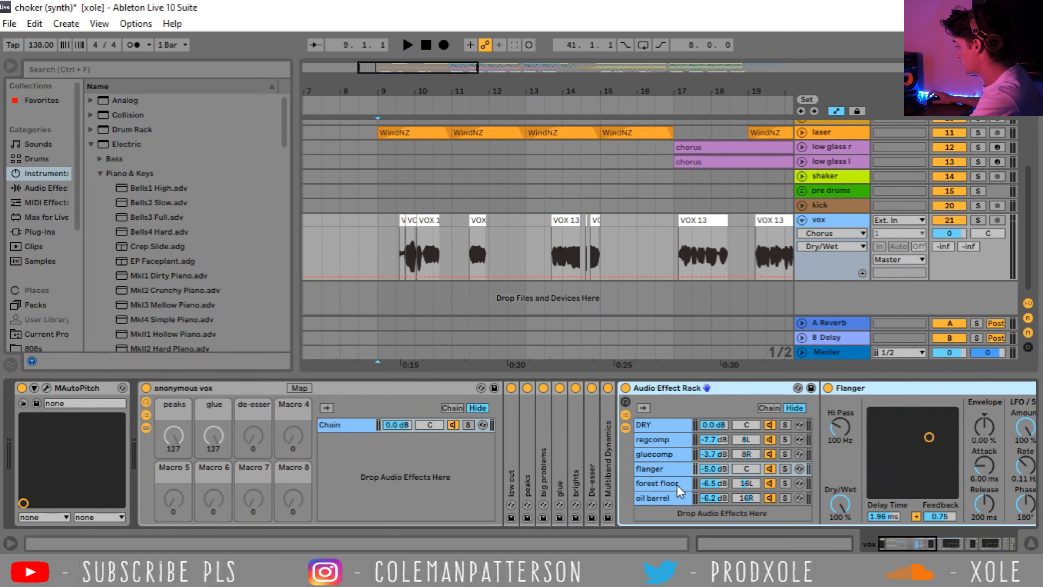
click(661, 510)
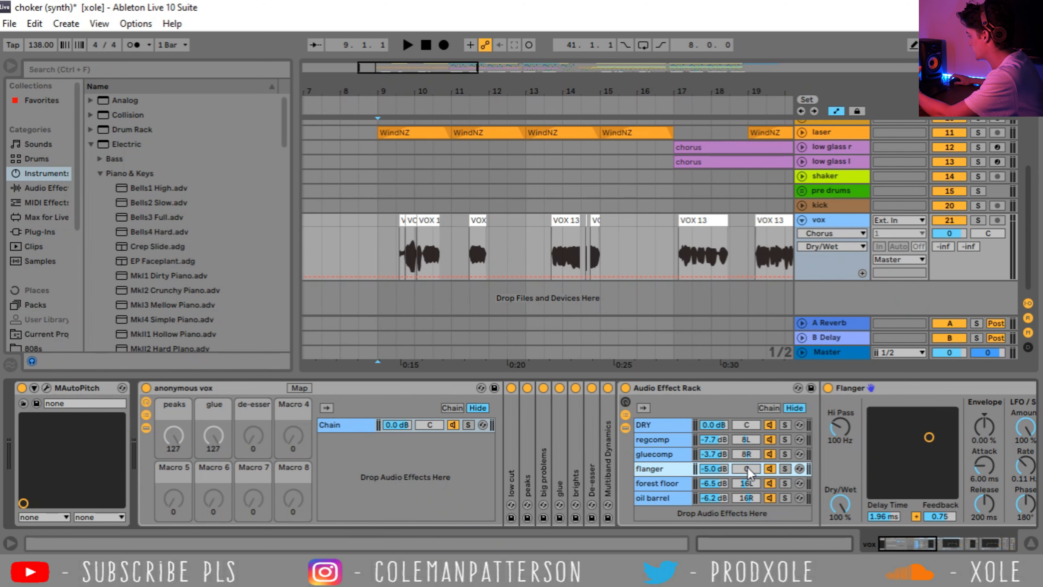
drag(912, 544, 987, 544)
Solo the vox track, play it from bar 9 and select the time range of the VOX 13 clip at bar 17
click(391, 218)
drag(393, 91, 392, 124)
drag(393, 124, 393, 125)
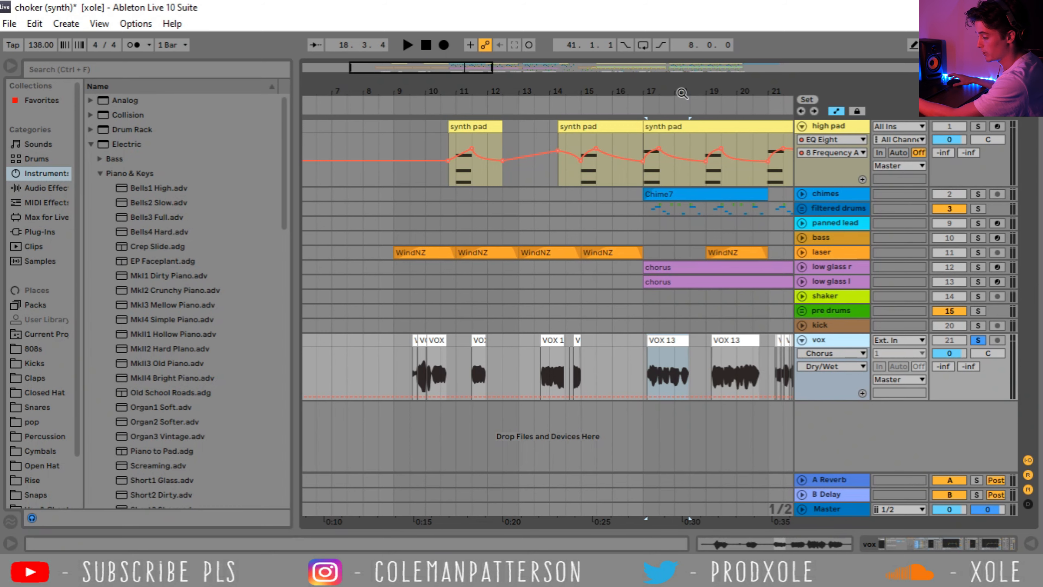
Duplicate the vox track and solo the copy together with the original
drag(678, 93, 482, 80)
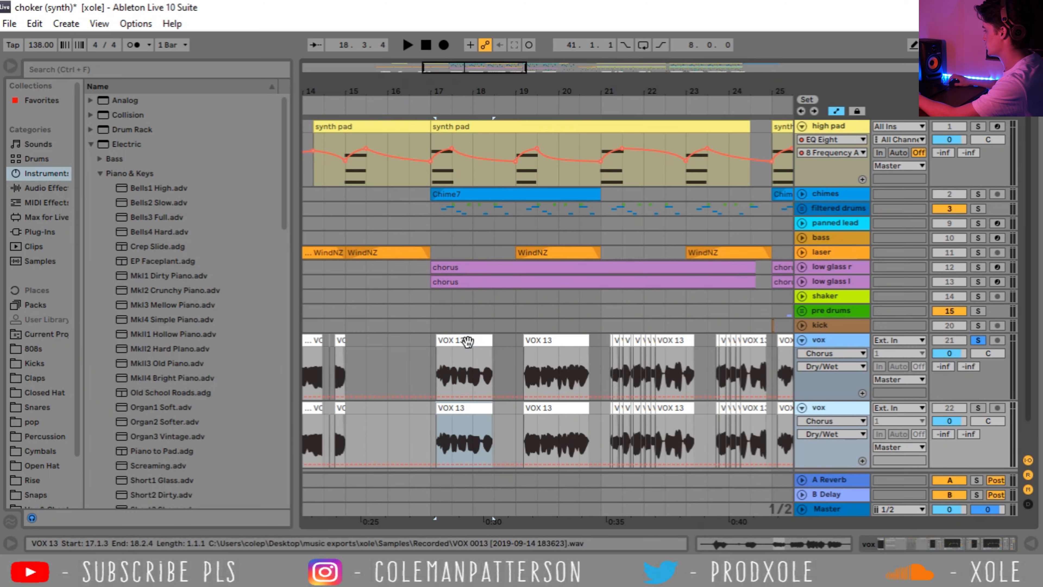
double_click(443, 374)
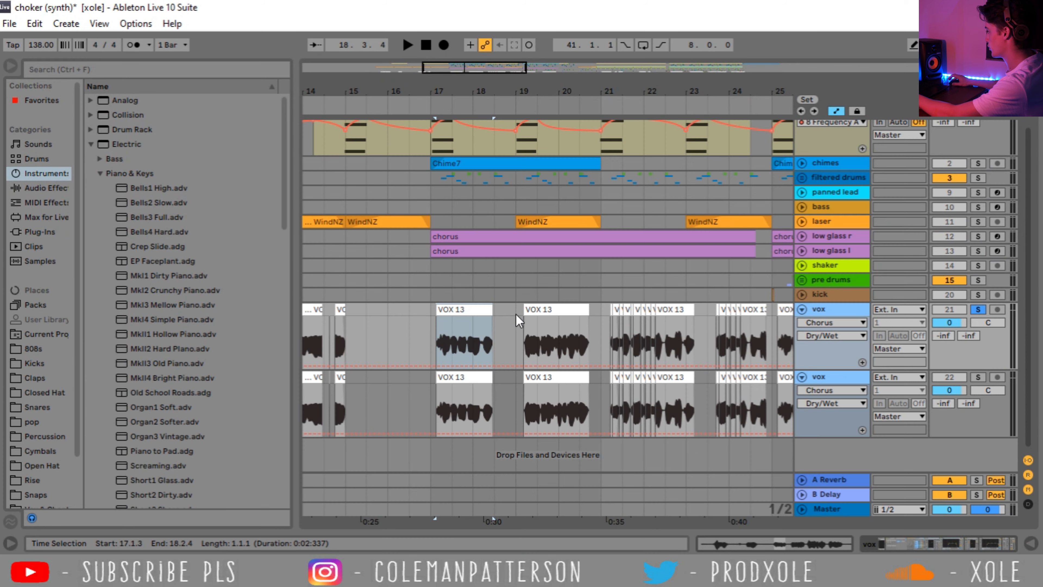
key(ctrl+d)
ctrl+click(978, 377)
Offset the VOX 13 clips at bar 17 slightly against each other on both vox tracks, and set the playback start at bar 17
drag(435, 91, 445, 345)
drag(501, 307, 485, 307)
drag(462, 377, 482, 384)
drag(430, 81, 430, 135)
drag(480, 310, 497, 316)
drag(530, 379, 515, 379)
drag(473, 88, 441, 34)
click(427, 382)
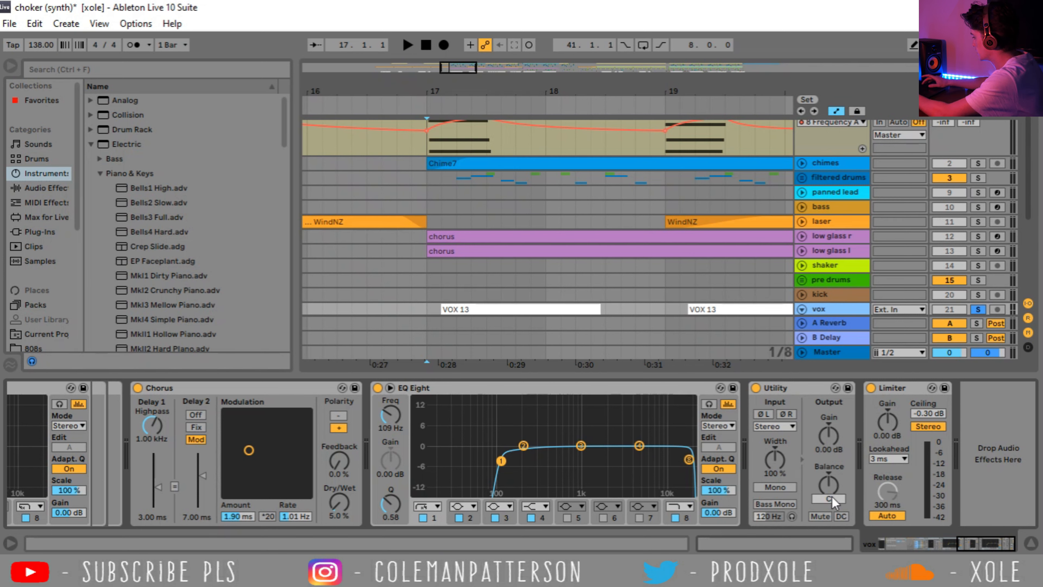
Set the Utility balance to 12R on the original vox and 12L on its copy, and play both from bar 17
drag(831, 496, 832, 493)
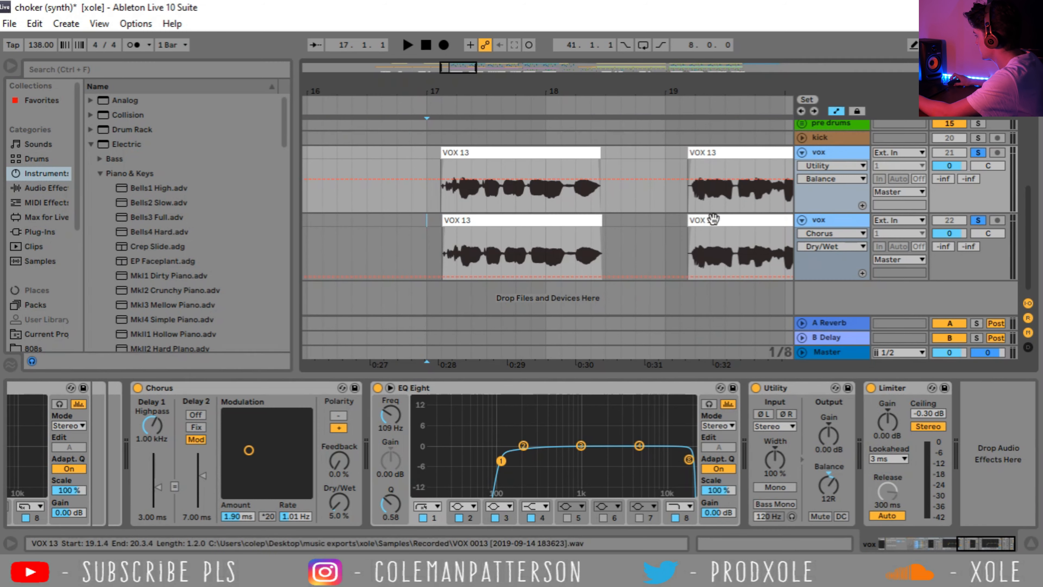
click(824, 223)
drag(893, 534, 971, 534)
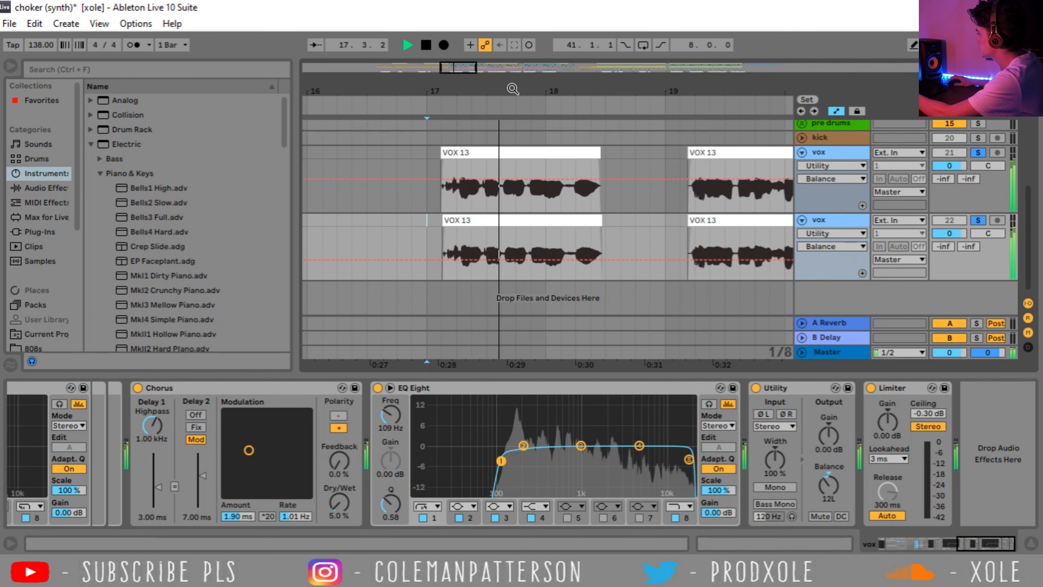
drag(571, 91, 572, 74)
key(space)
Try different low-cut frequencies, up to 843 Hz, in the original vox track's EQ Eight while playing both vocals
drag(914, 543, 1005, 543)
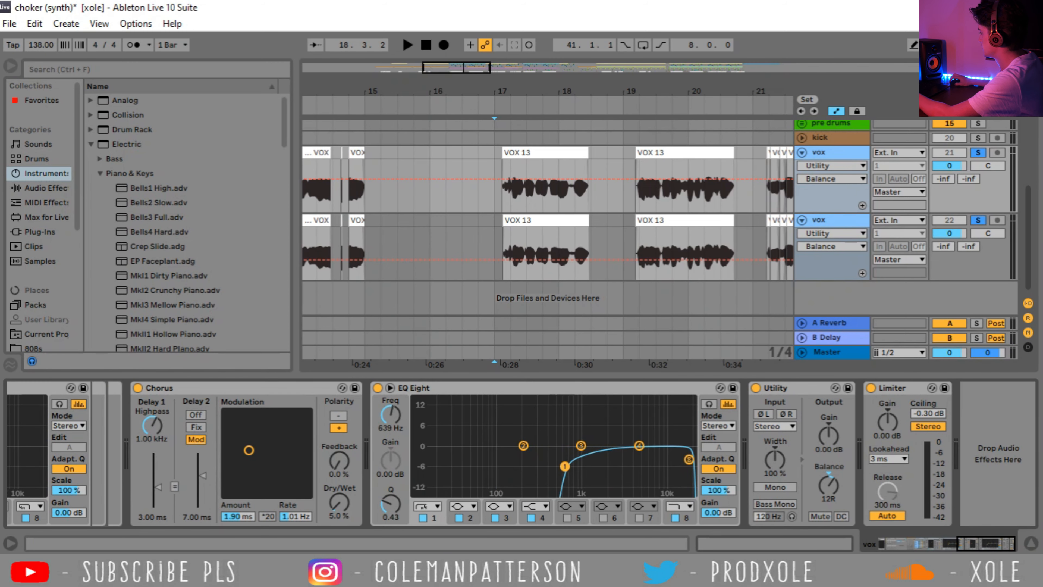
drag(565, 466, 575, 466)
key(space)
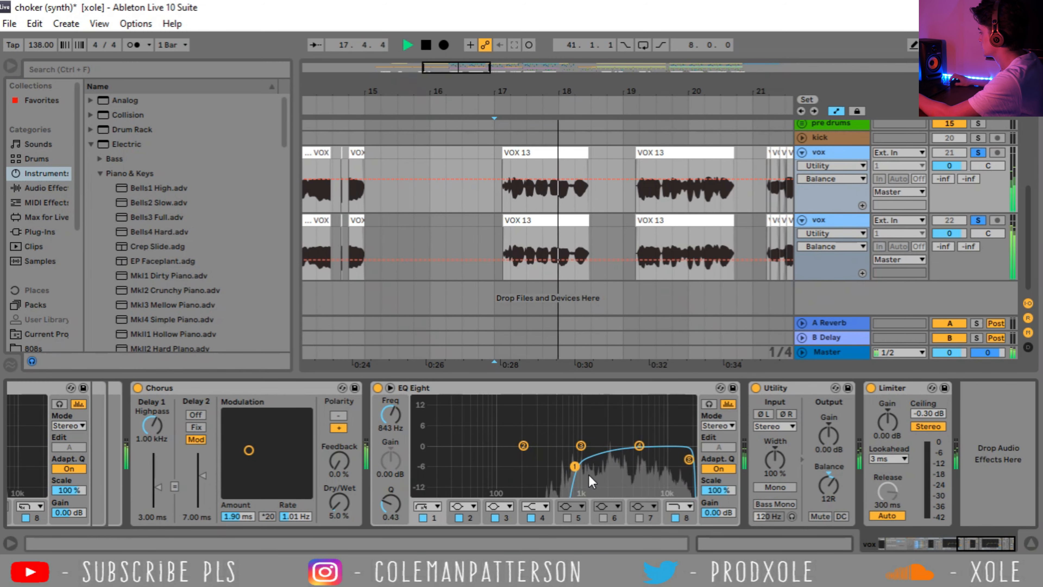
drag(576, 467, 552, 466)
key(space)
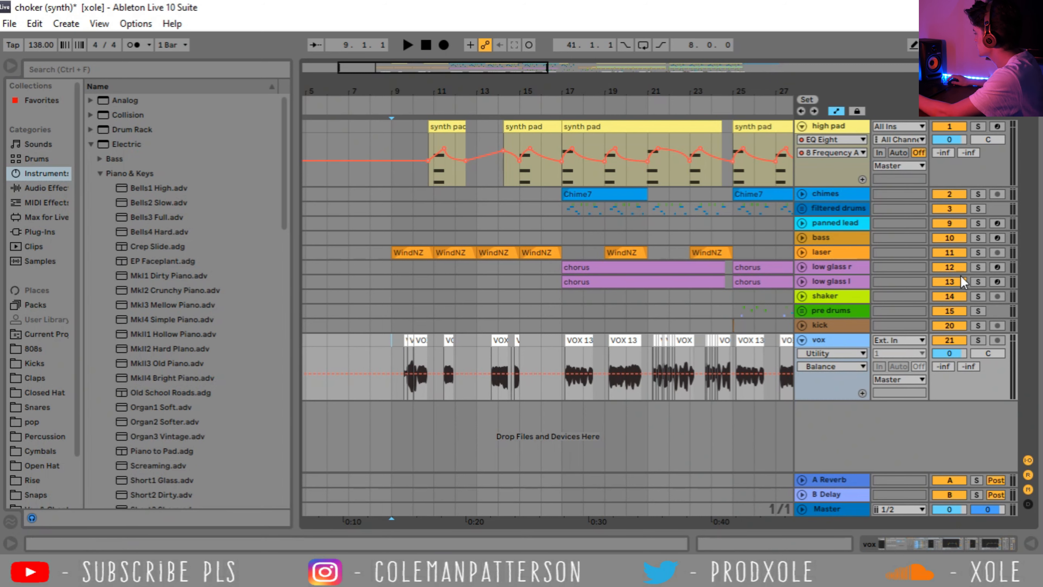
Play the full arrangement from bar 9, moving the insert mark to bar 11, bar 17 and 18.3.1 during playback
drag(467, 84, 467, 89)
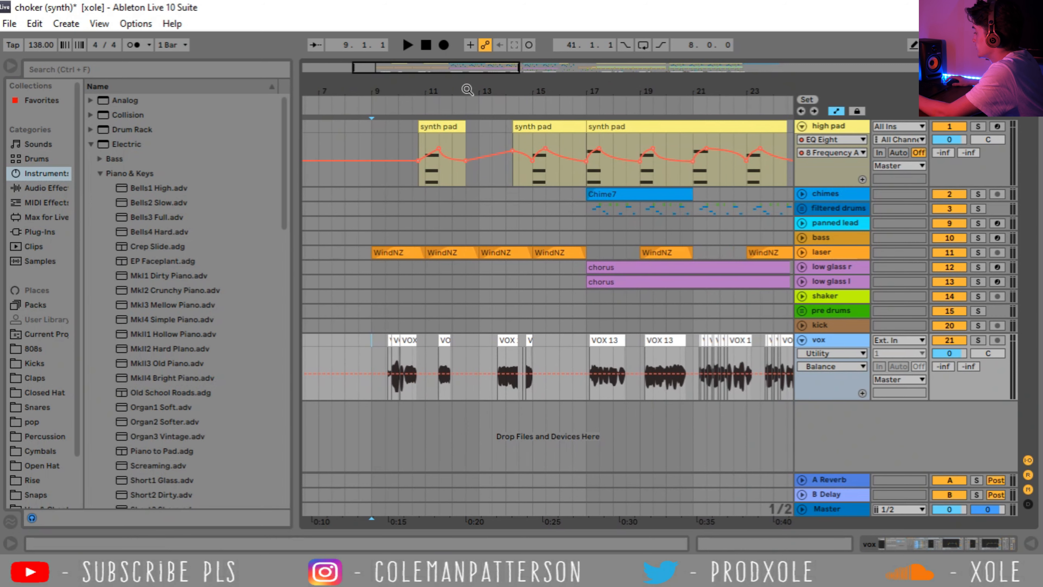
key(space)
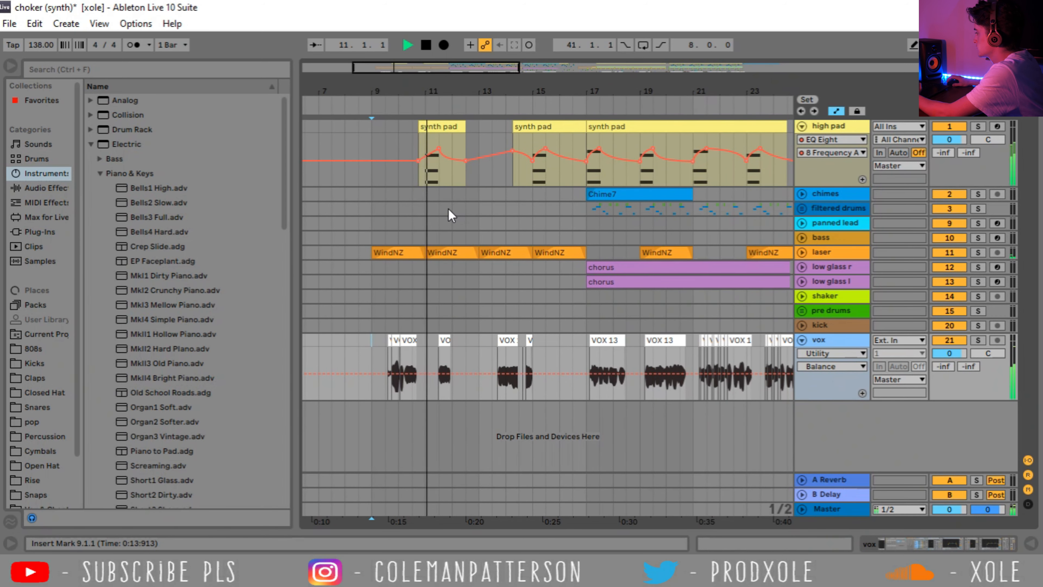
click(428, 327)
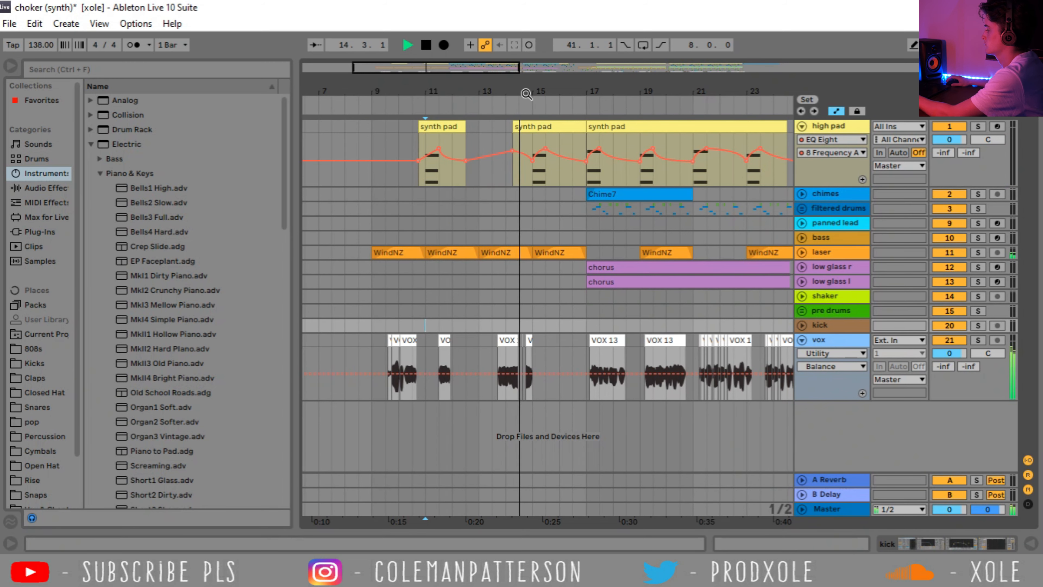
drag(546, 92, 505, 93)
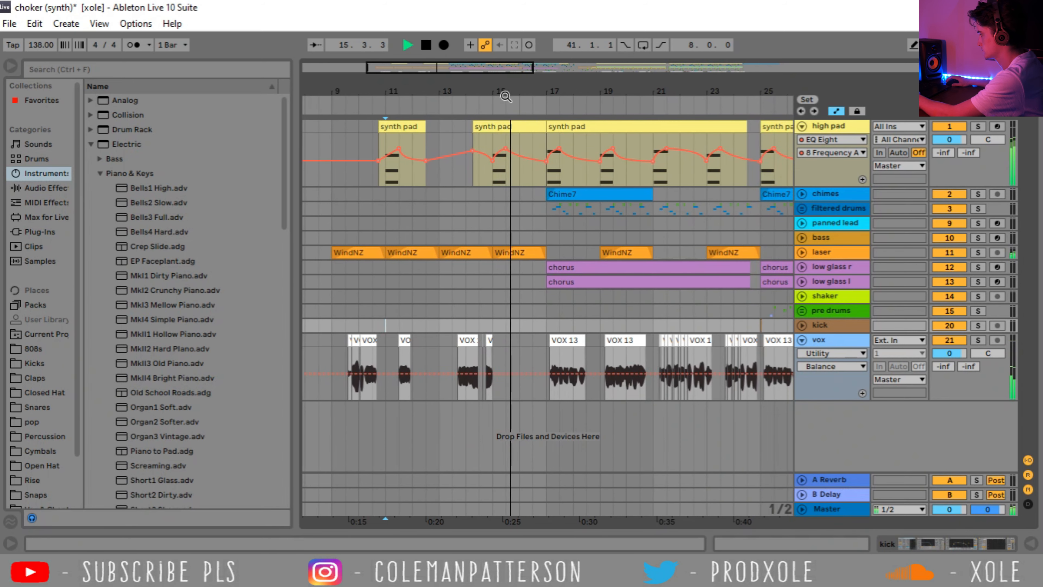
click(544, 337)
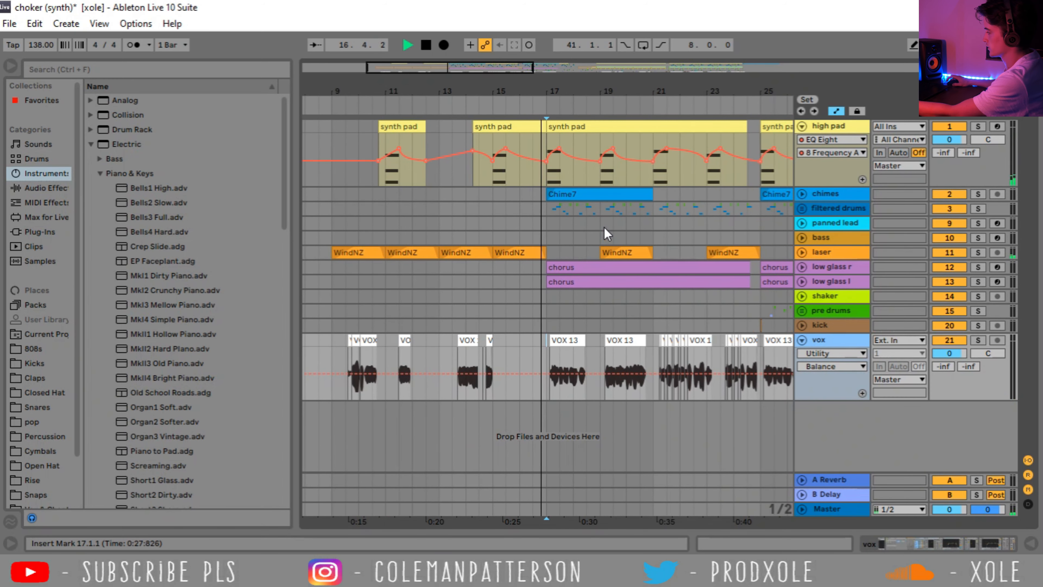
click(594, 325)
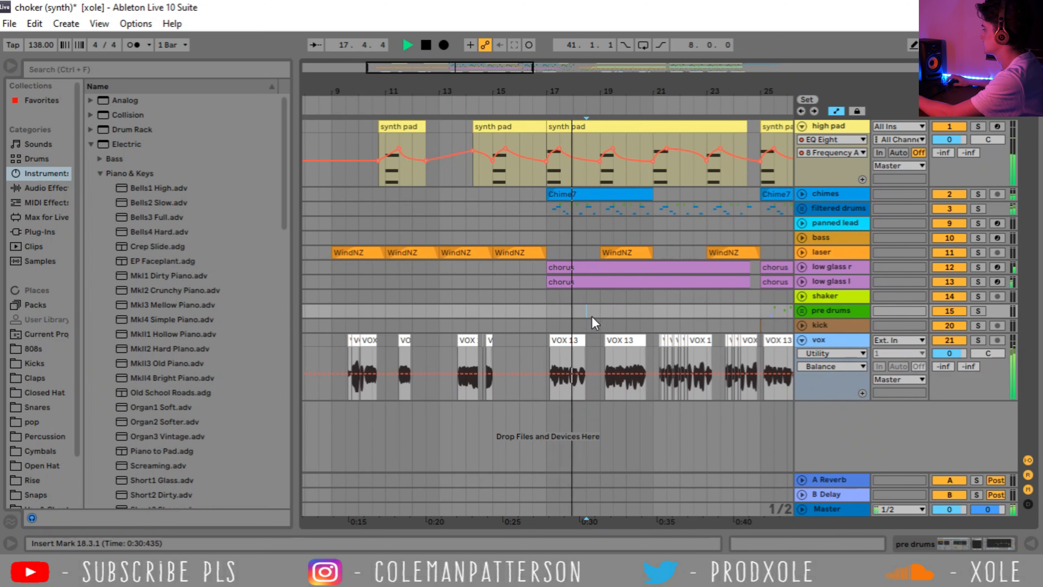